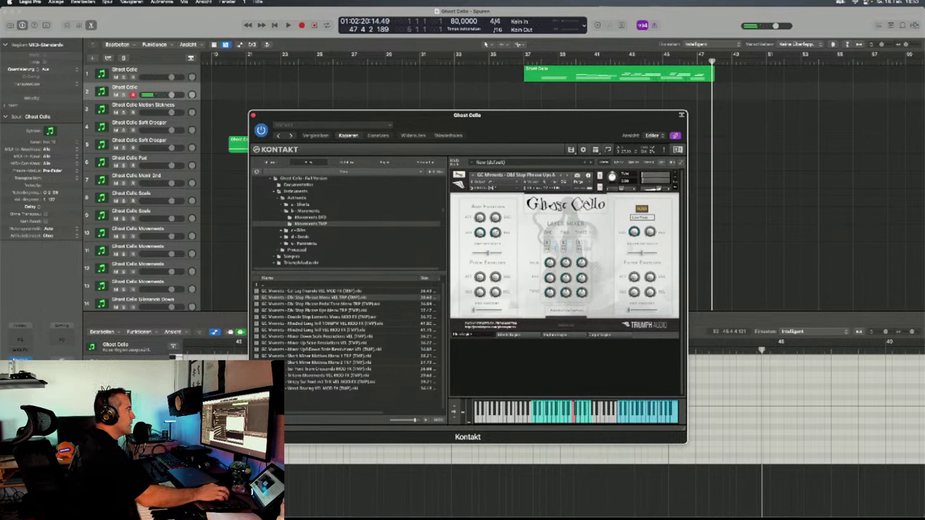
Load the Double Stop Laments patch and record a take on the second Ghost Cello track from bar 37.
key("Down")
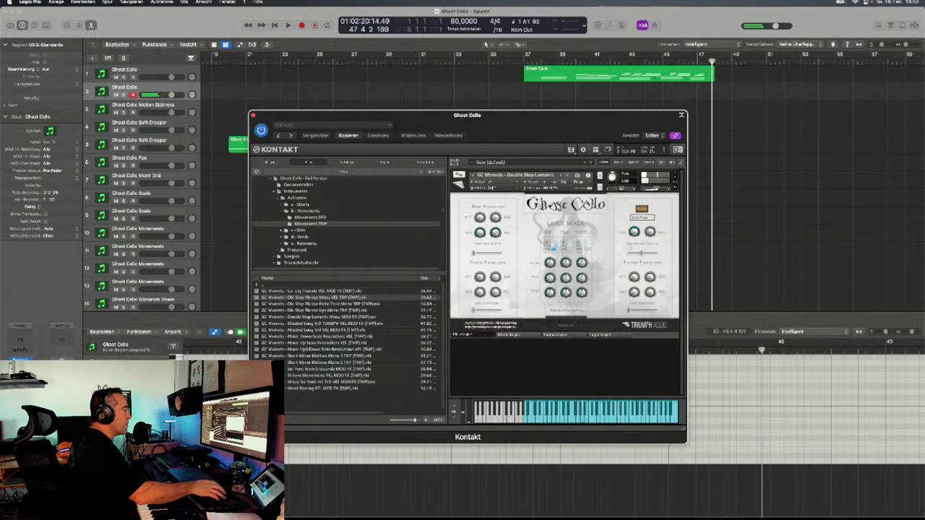
left_click_drag(467, 115, 441, 254)
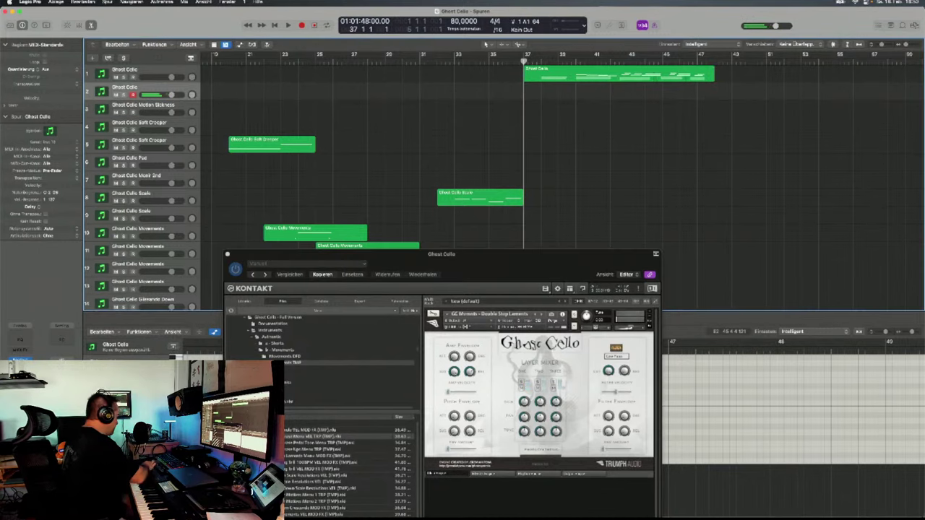
key("space")
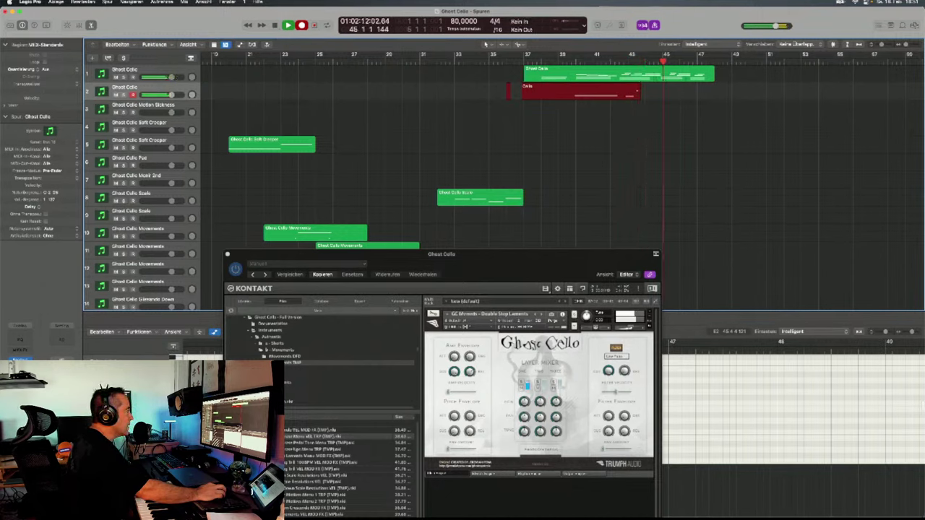
key("space")
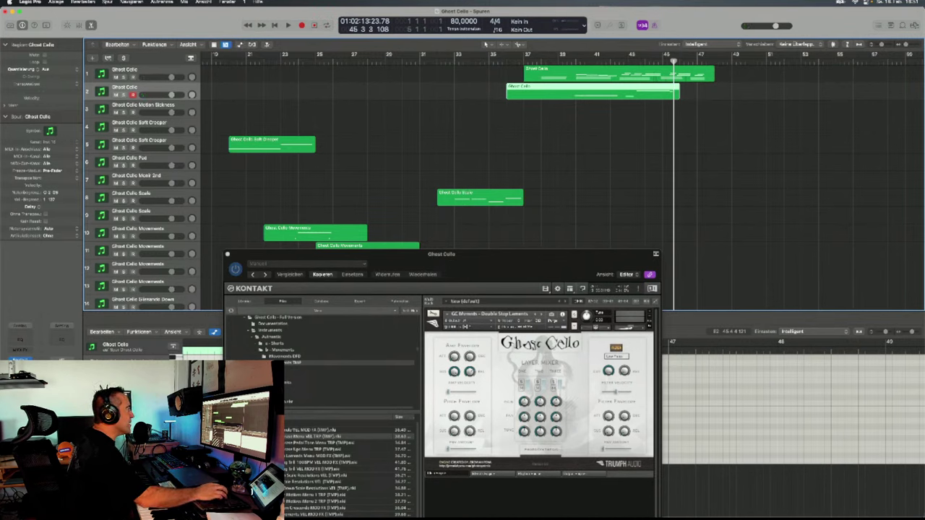
Delete the newly recorded region from the second Ghost Cello track.
right_click(514, 49)
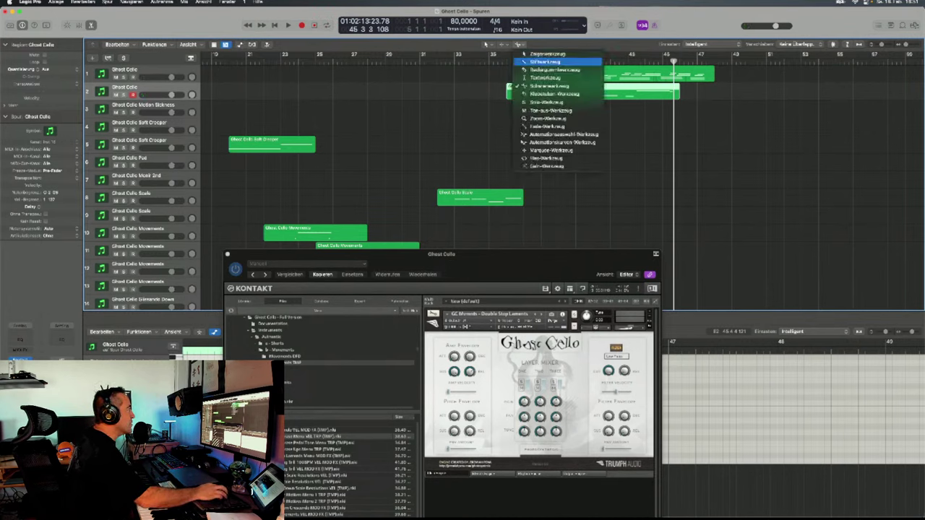
left_click(539, 69)
key("Delete")
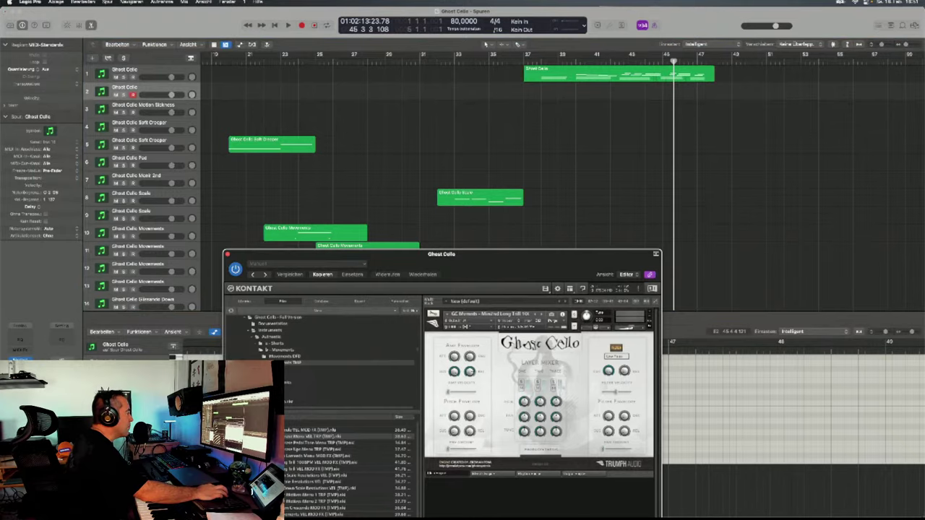
Audition the remaining Movements TMP patches, from Min2nd Long Trill through Short Minor Motives and Sul Pont Trem Crescendo to Wood Bowing.
left_click_drag(440, 254, 496, 148)
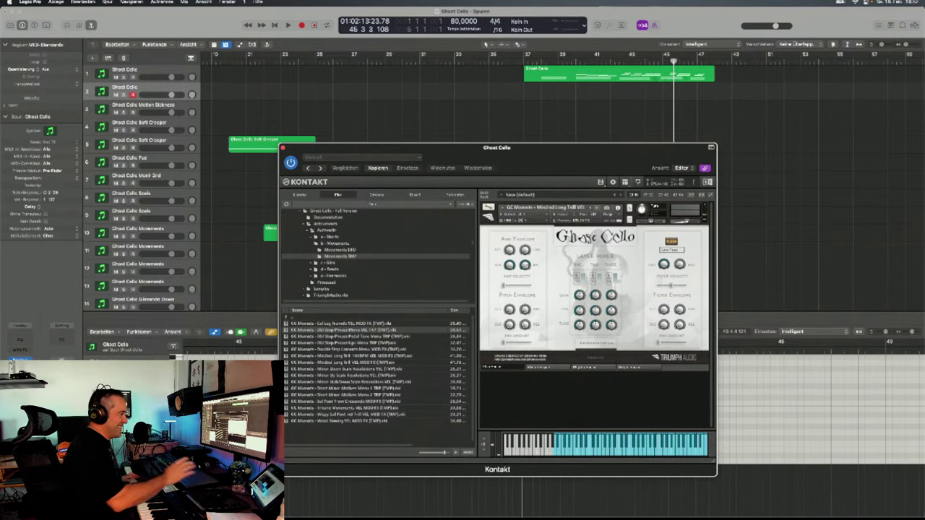
left_click_drag(433, 147, 442, 99)
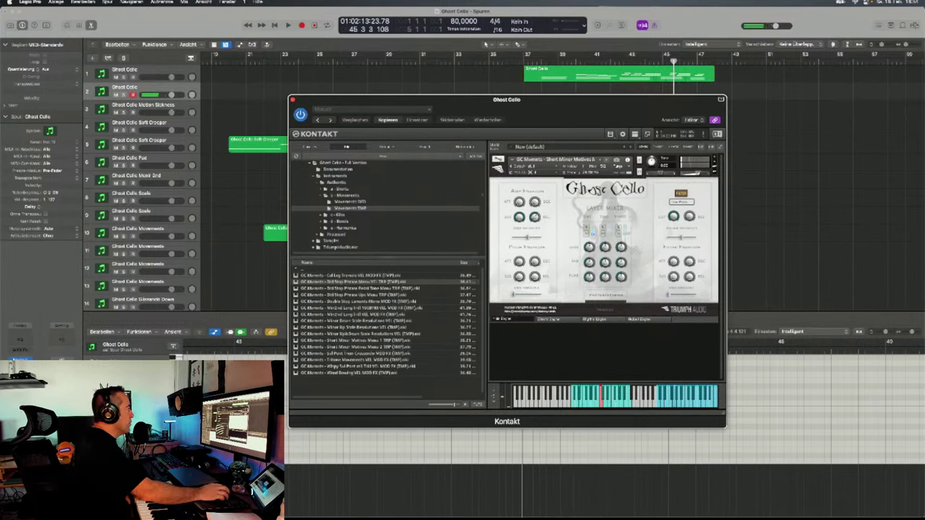
key("Down")
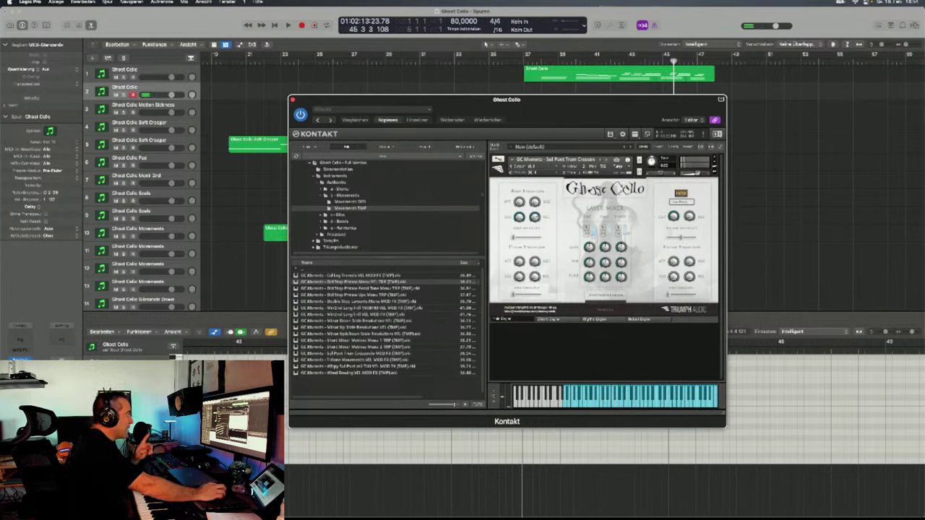
scroll(385, 205, "down", 1)
scroll(385, 205, "down", 4)
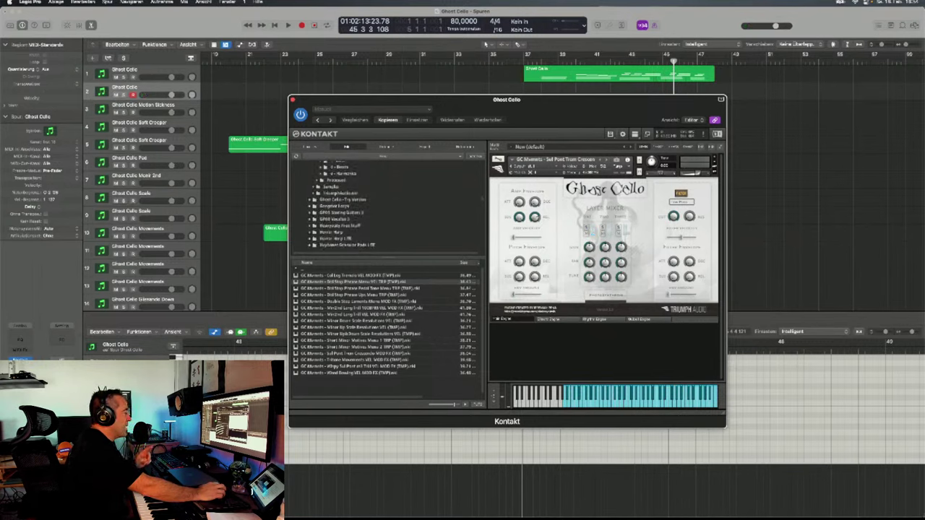
scroll(385, 205, "up", 3)
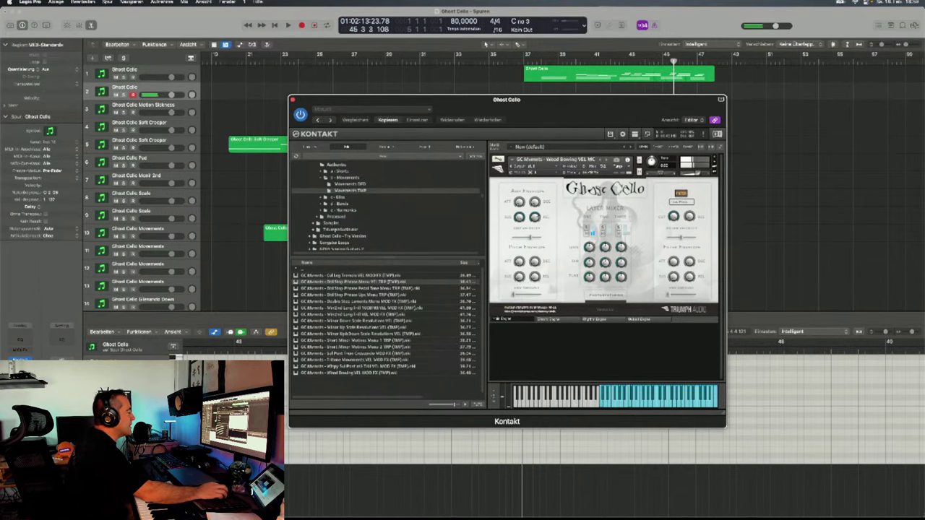
Expand the Gliss category, open the Gliss TMP folder and load its first patch for auditioning.
left_click_drag(549, 99, 613, 109)
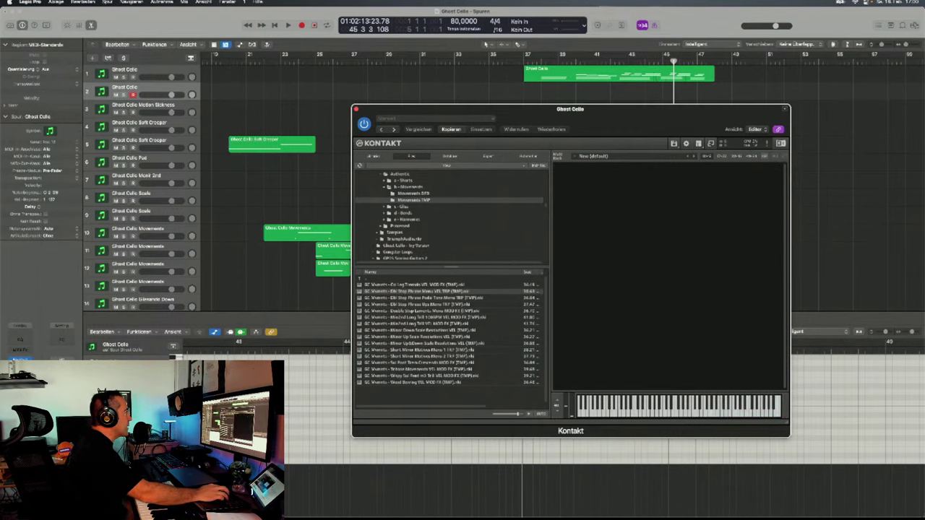
left_click(399, 206)
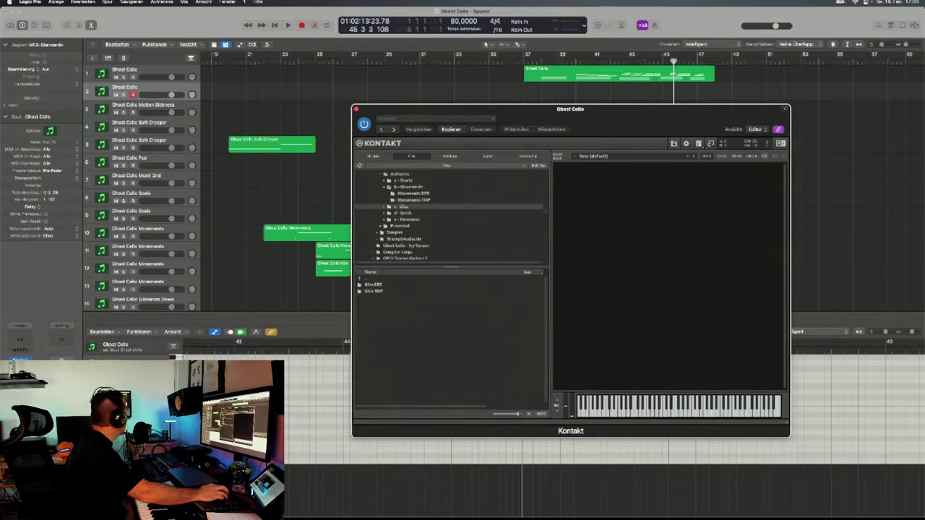
left_click(388, 207)
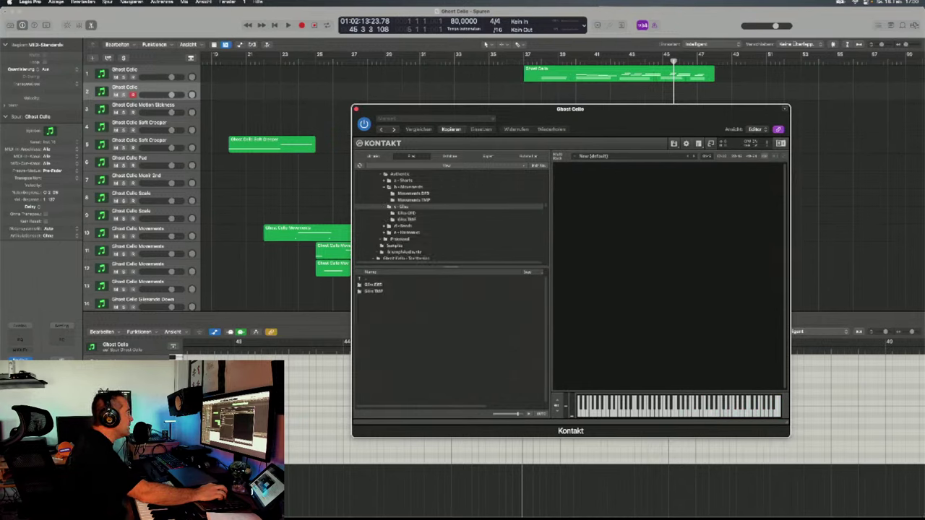
left_click(404, 219)
double_click(412, 285)
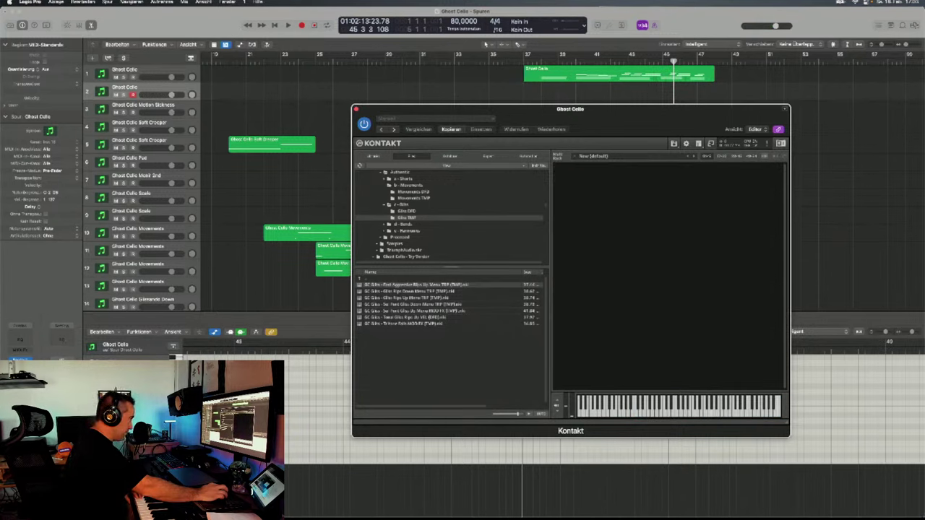
Open the Bends TMP folder and load the Bendy Low Drone 1 patch for auditioning.
left_click(405, 224)
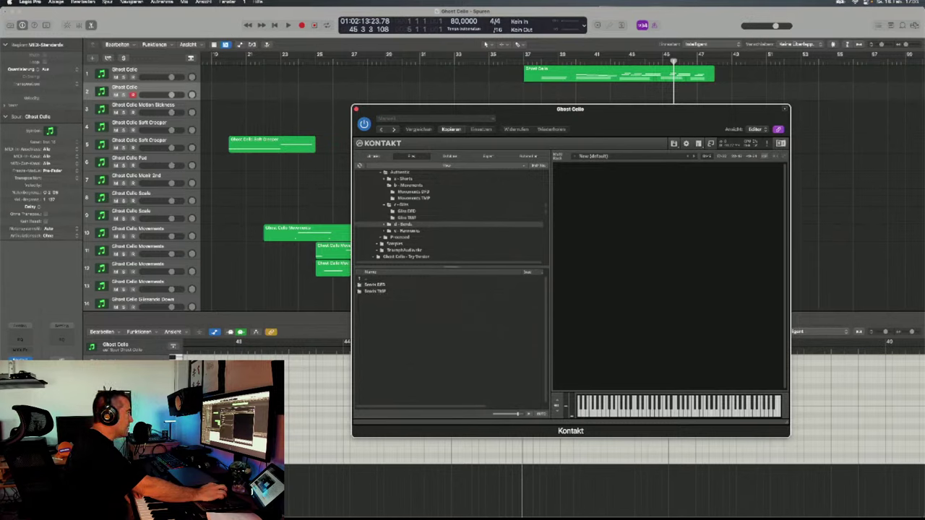
double_click(374, 292)
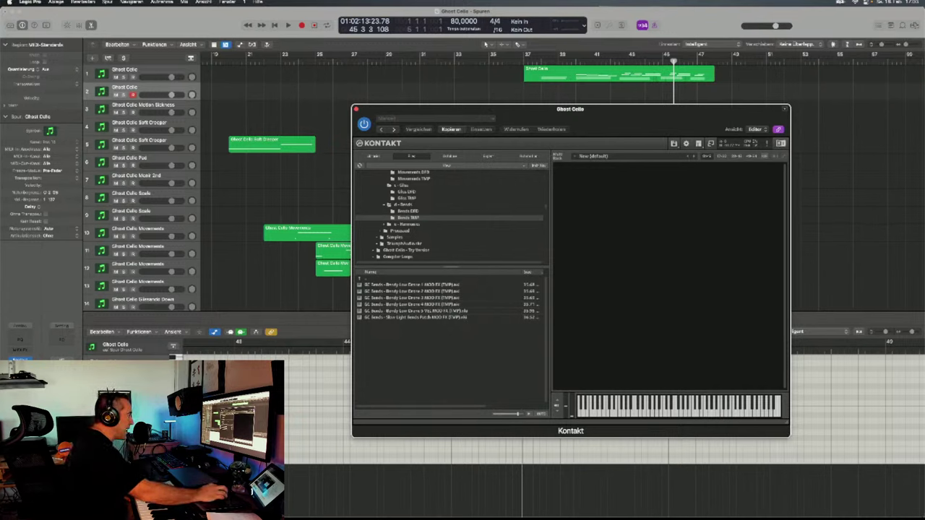
double_click(408, 284)
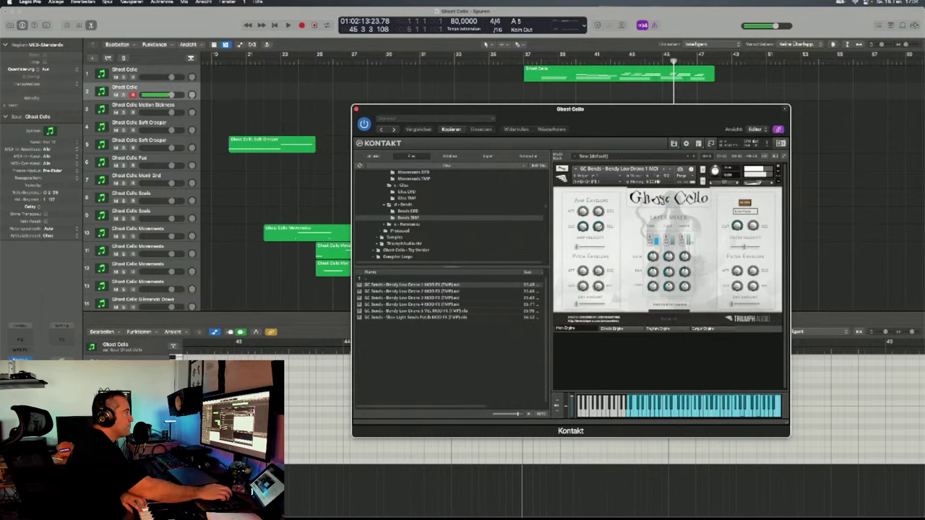
Examine the effects and rhythm engine pages of the Bendy Low Drone patches, and return to the main page.
left_click(612, 328)
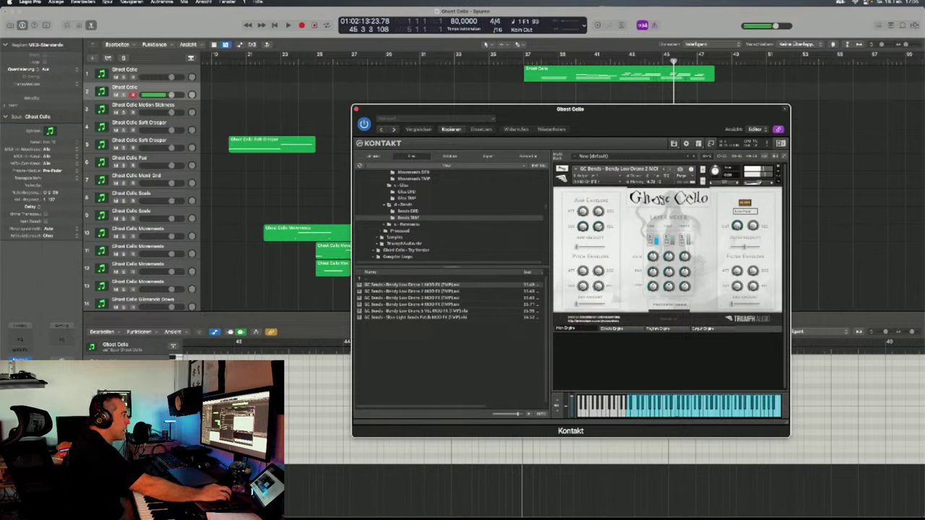
left_click(657, 329)
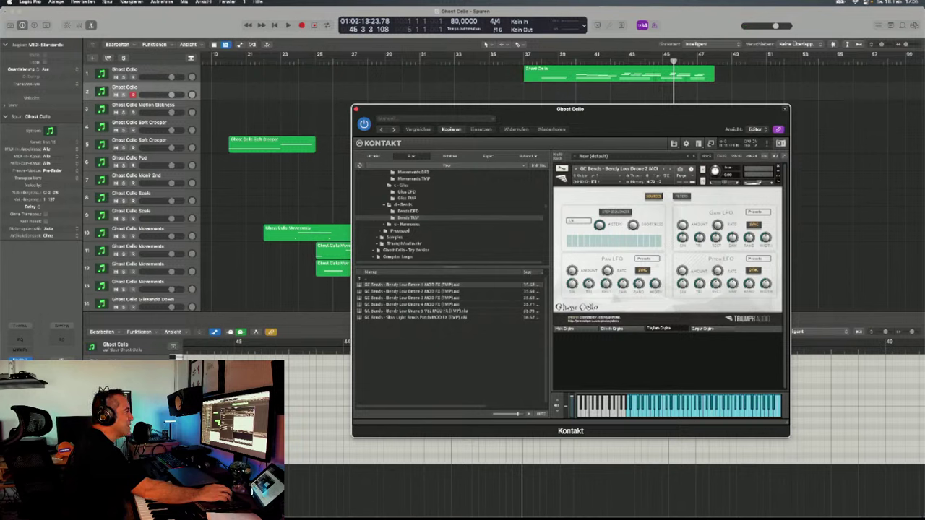
left_click(564, 328)
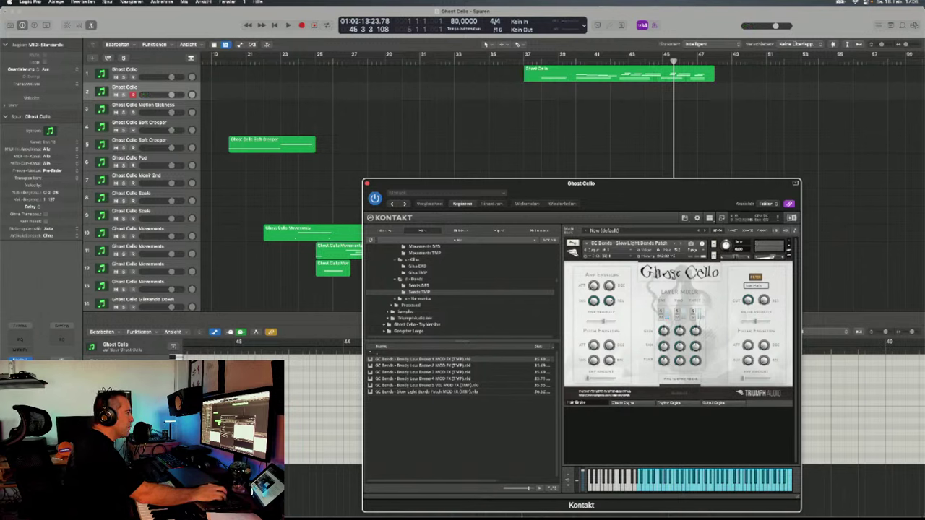
Audition patches in the Harmonics TMP folder and examine the rhythm and effects pages of the Harm Tremolo patch.
left_click(419, 299)
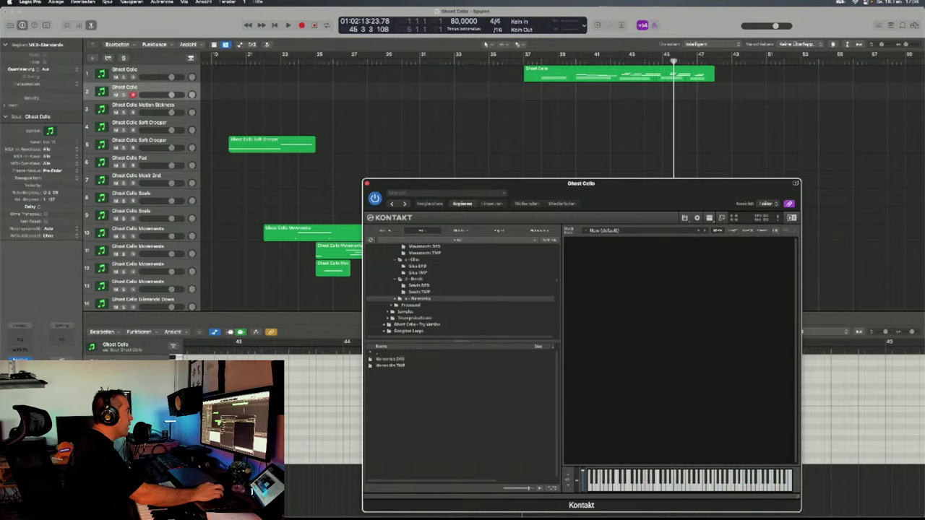
double_click(390, 365)
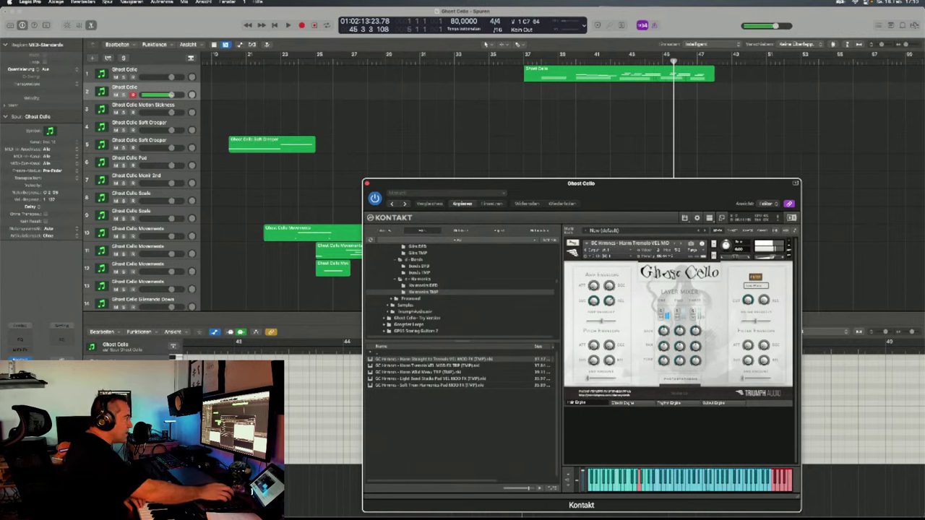
left_click(677, 403)
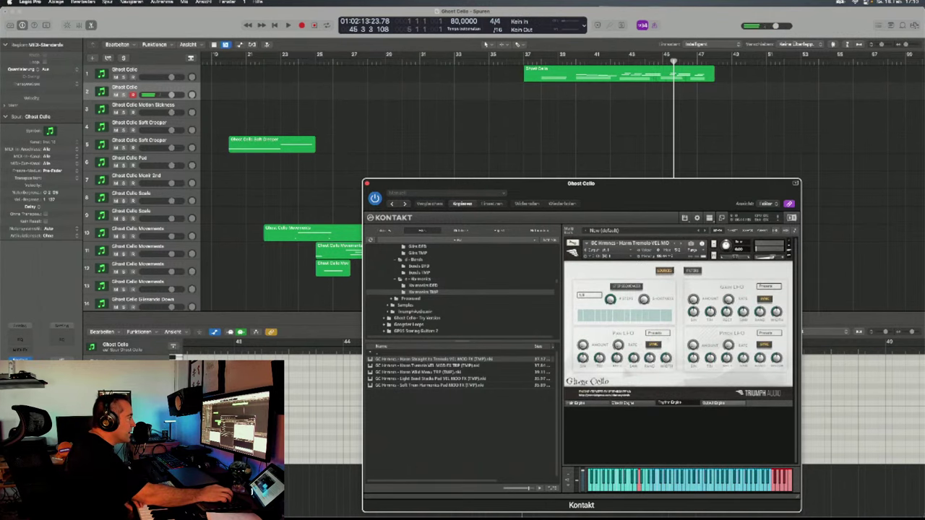
left_click(623, 403)
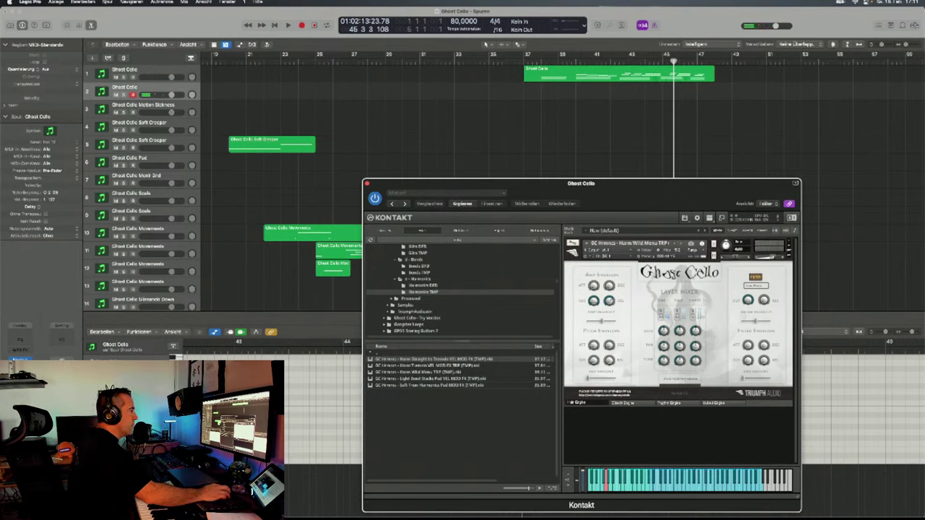
Load the Light Bend Stacks Pad patch and record a take on the second Ghost Cello track from about bar 50.
left_click(691, 244)
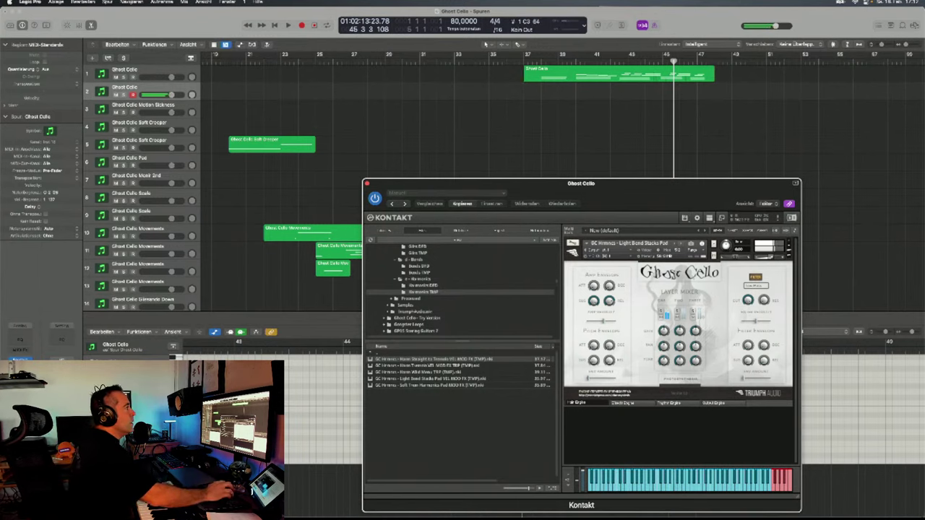
key("r")
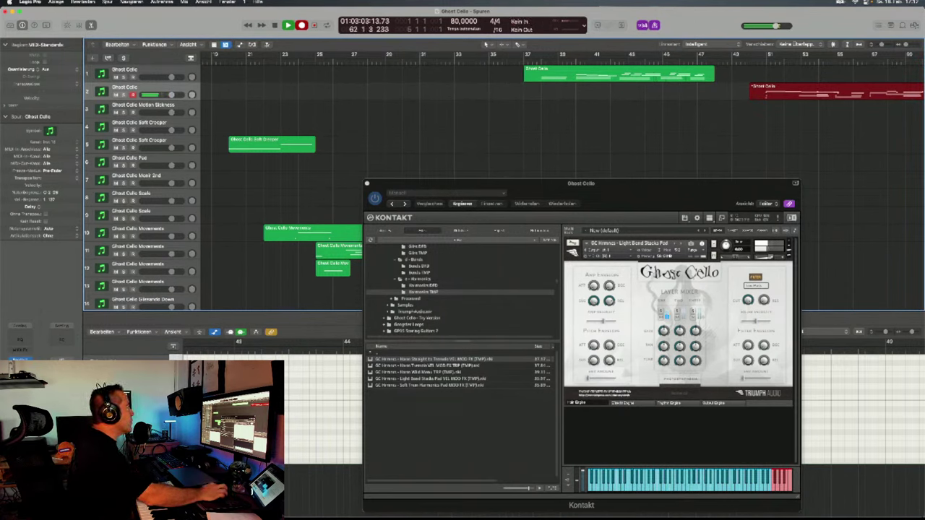
key("space")
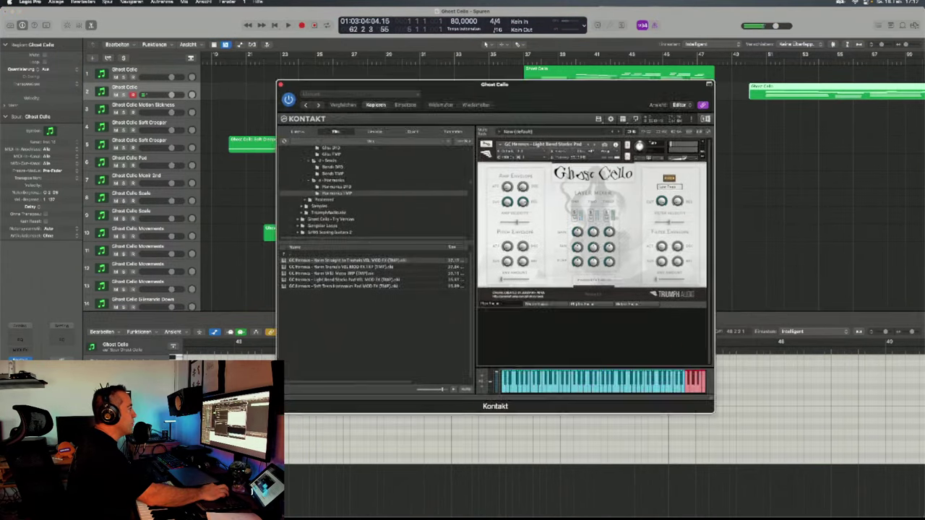
Select the Ascend track with the ASCEND Modern Grand and record a take on it alongside the new cello region.
scroll(138, 188, "down", 3)
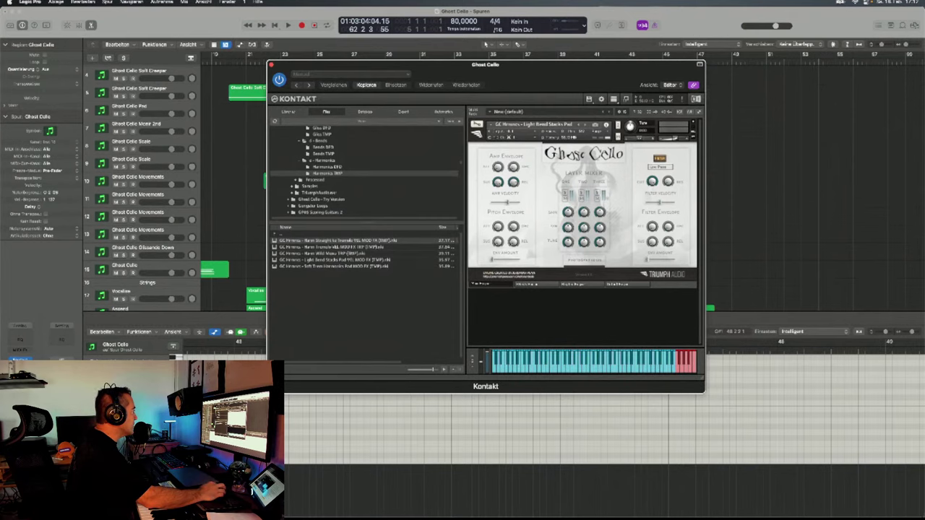
key("Down")
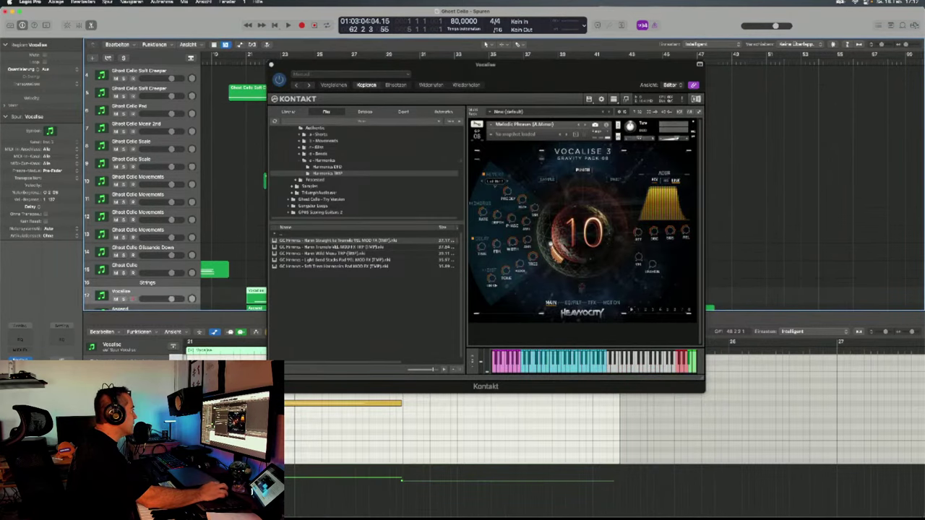
key("Down")
left_click_drag(515, 63, 480, 186)
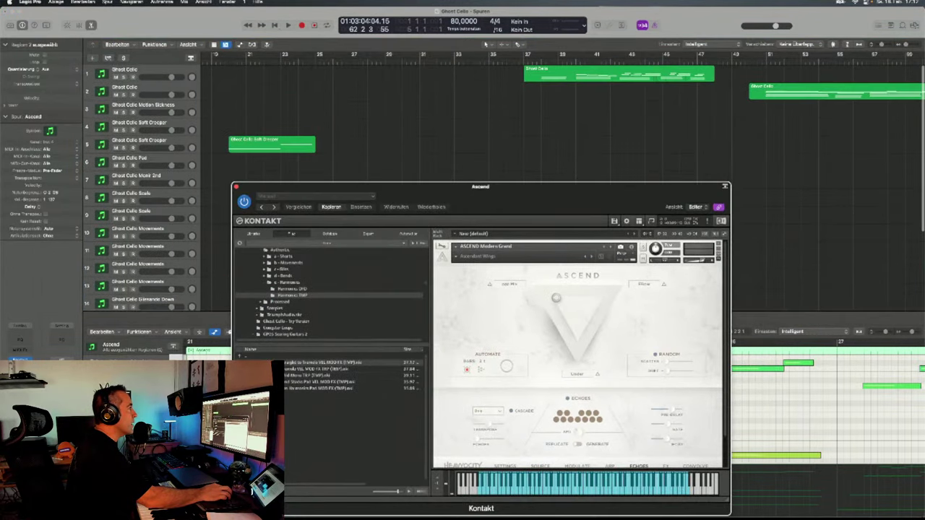
key("r")
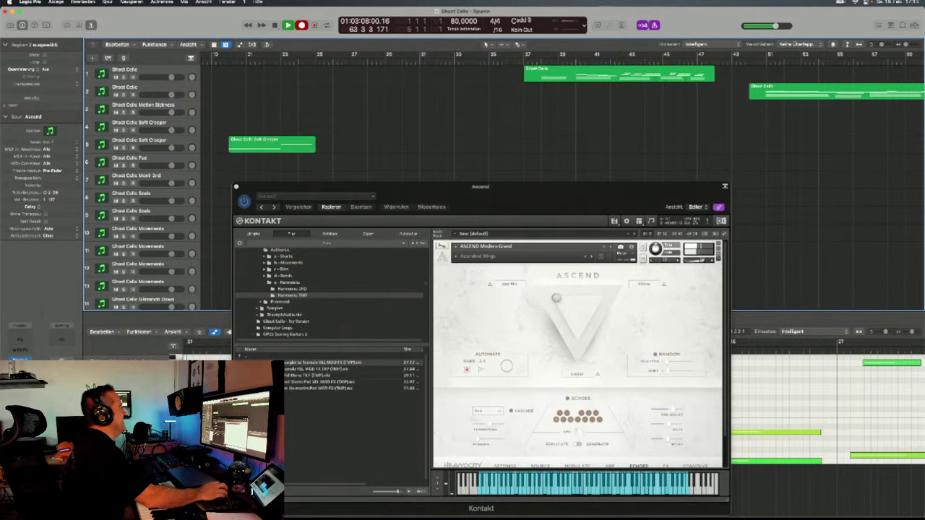
key("space")
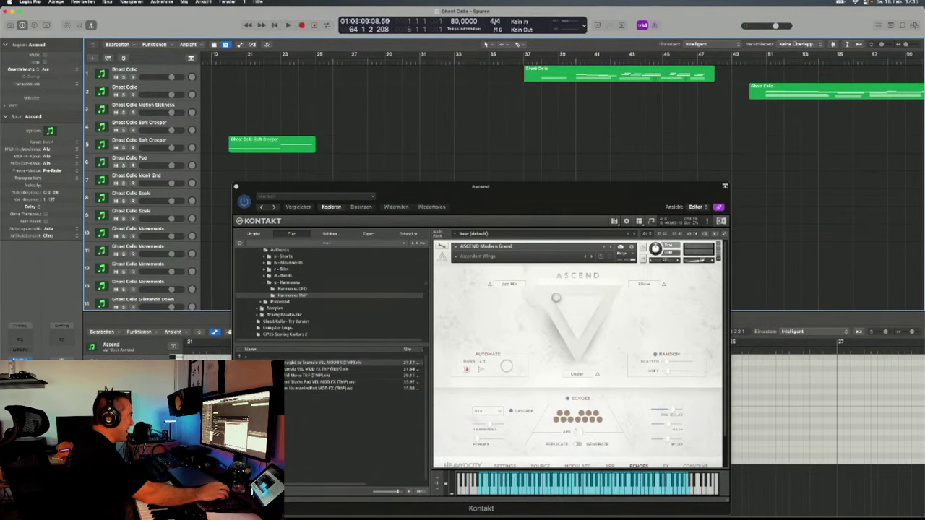
scroll(564, 123, "right", 5)
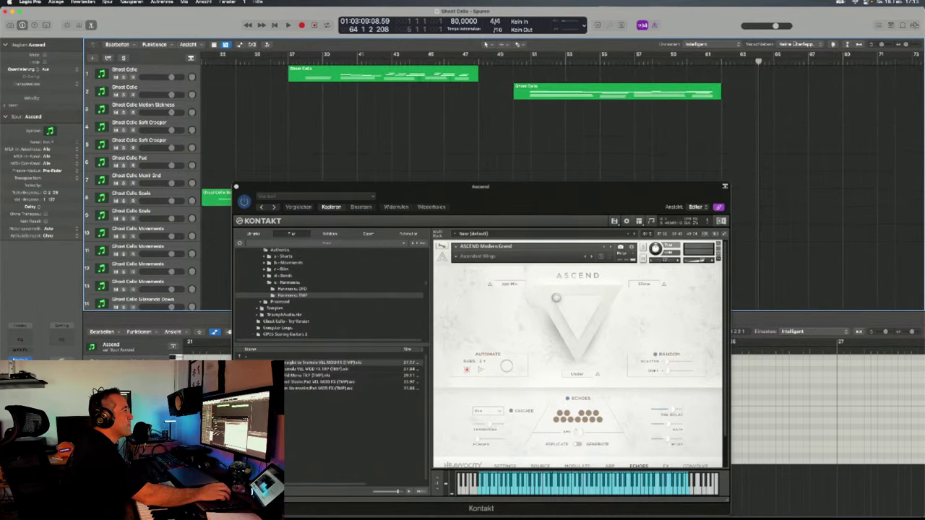
scroll(485, 45, "left", 10)
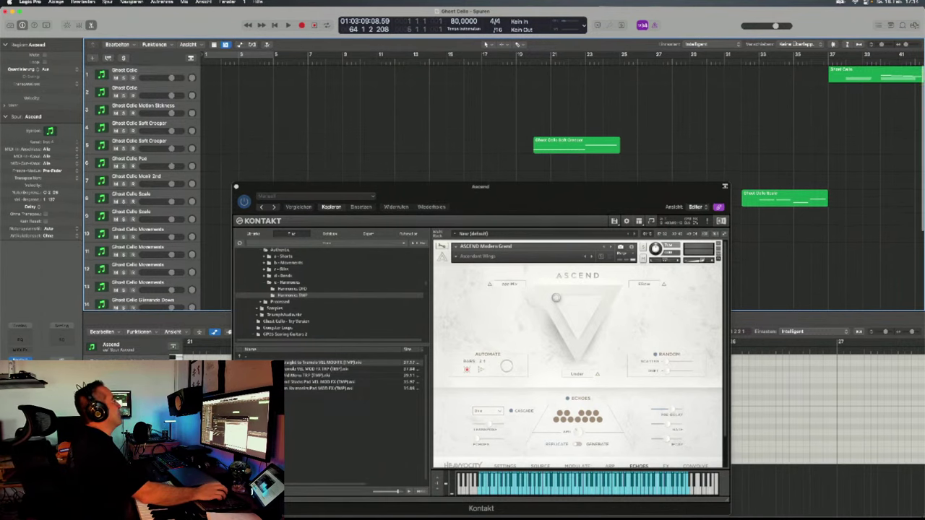
Duplicate the second Ghost Cello track and clear the Light Bend Stacks Pad patch from the copy's Kontakt rack.
scroll(506, 123, "right", 10)
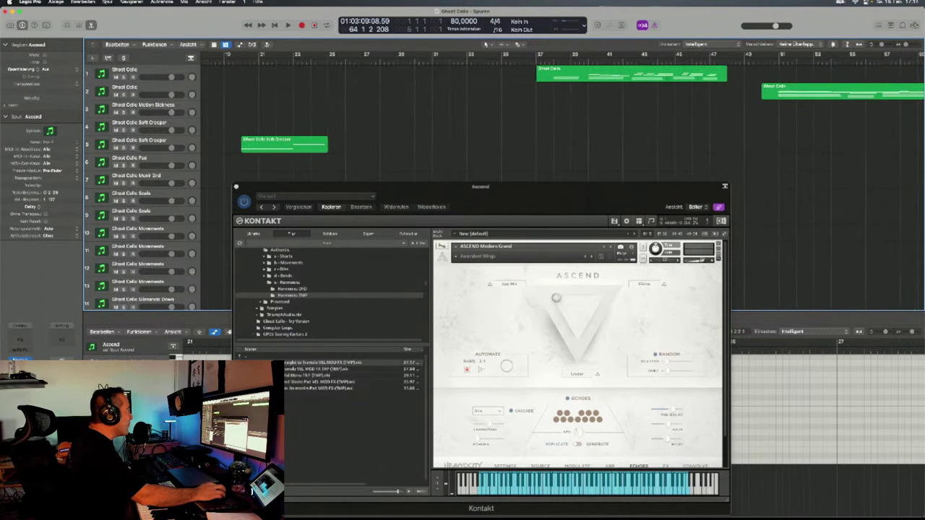
left_click(138, 87)
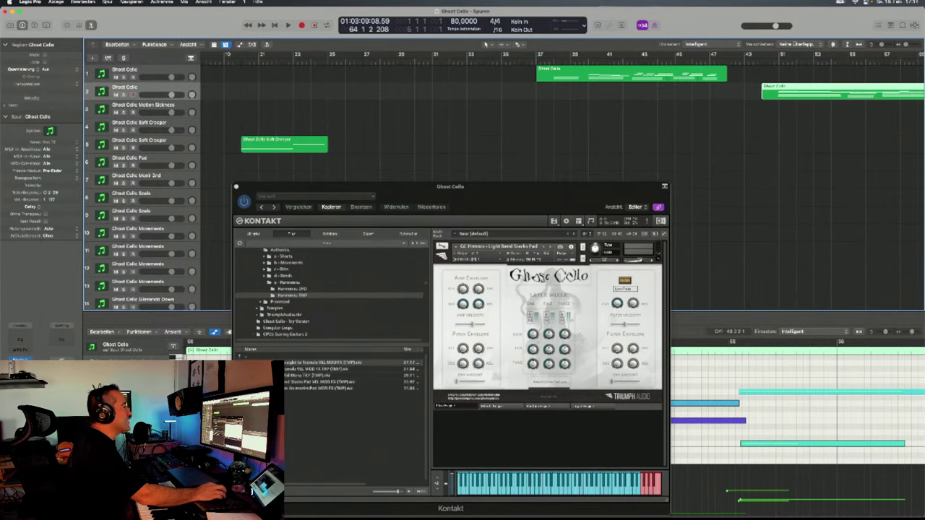
left_click_drag(450, 187, 497, 142)
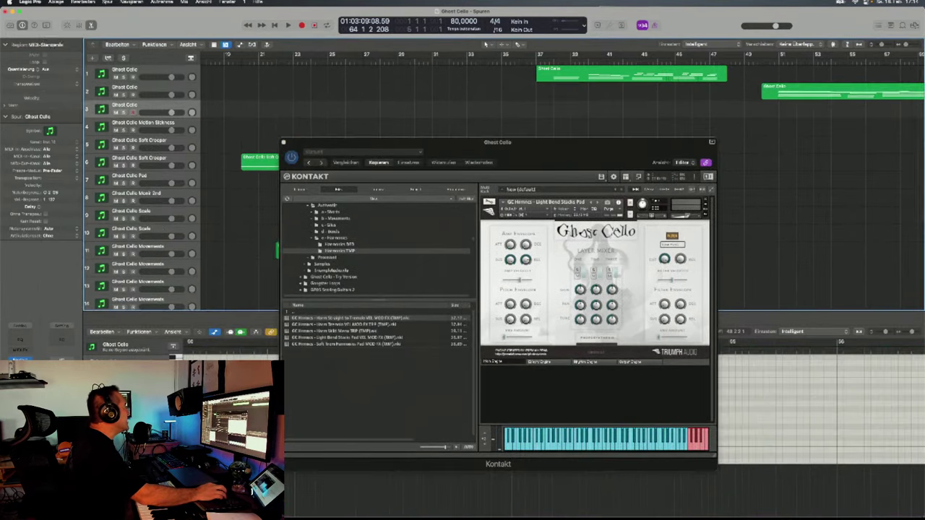
left_click(56, 2)
left_click(58, 64)
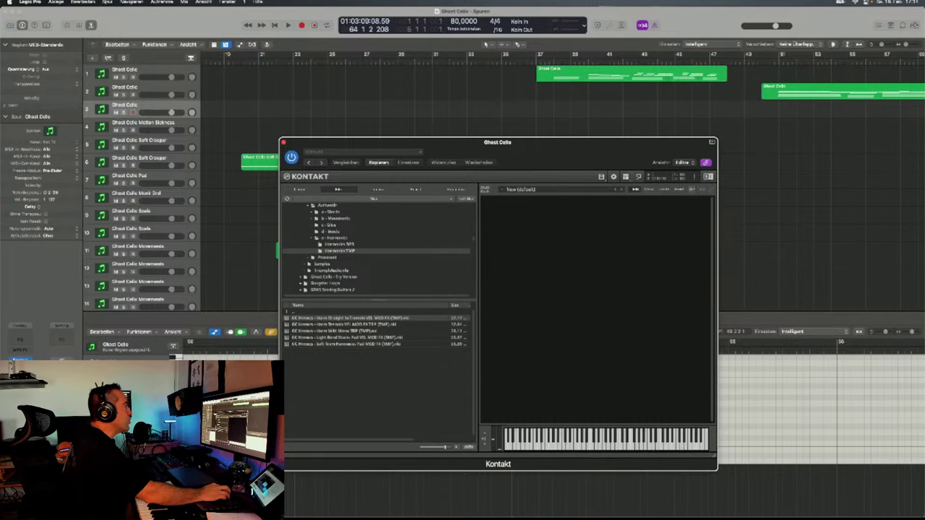
Move the Kontakt window clear of the arrangement and place the playhead at bar 19, ahead of the Soft Creeper region.
left_click_drag(405, 142, 465, 287)
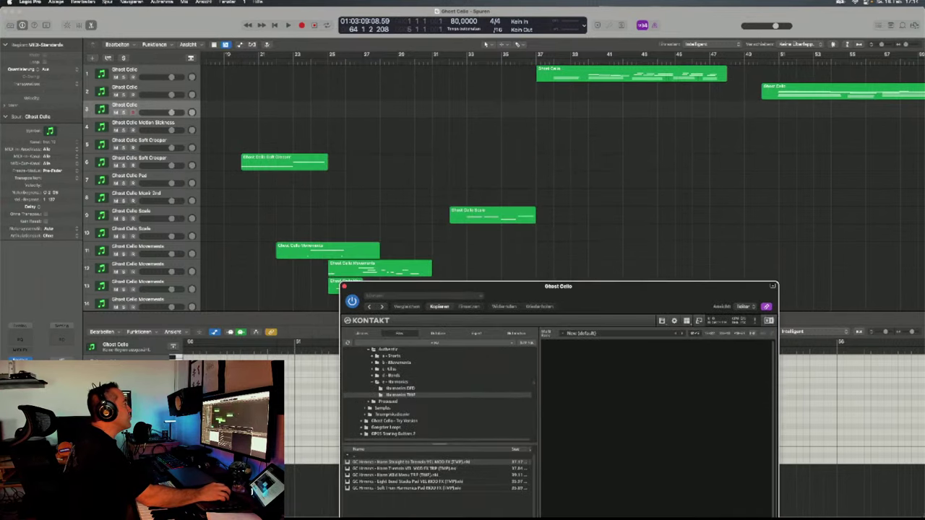
scroll(506, 180, "down", 5)
scroll(506, 181, "left", 8)
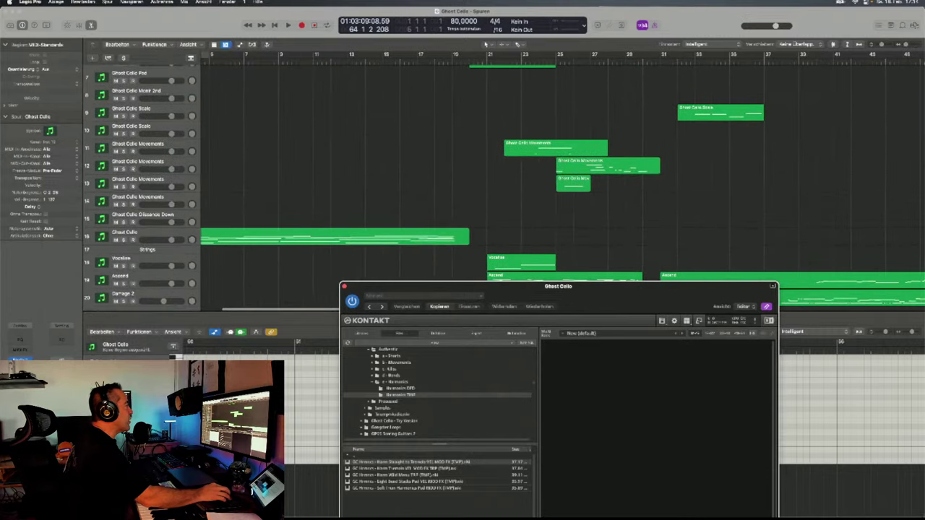
scroll(506, 180, "down", 1)
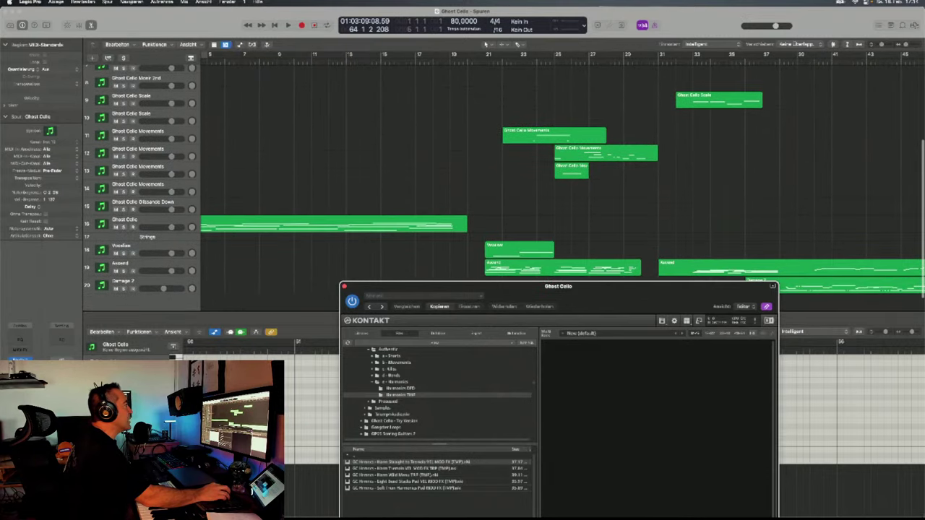
left_click(486, 44)
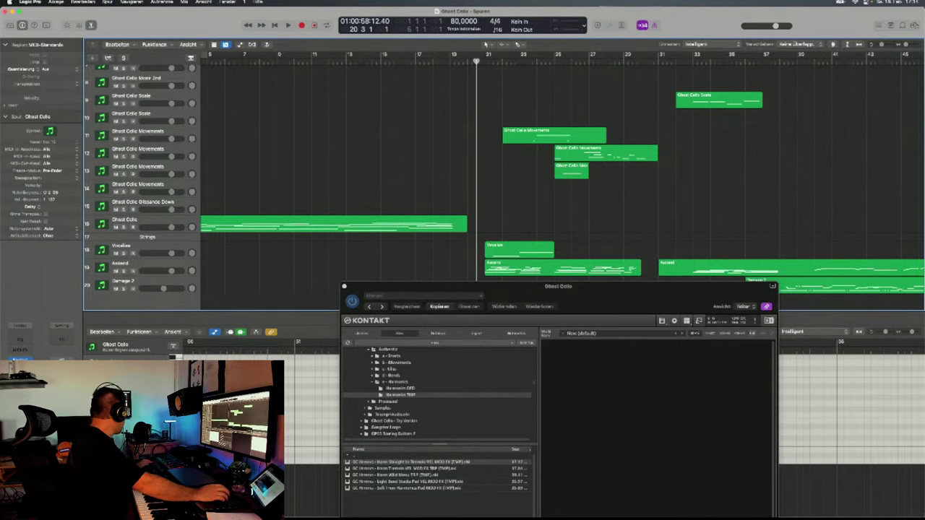
scroll(564, 180, "right", 3)
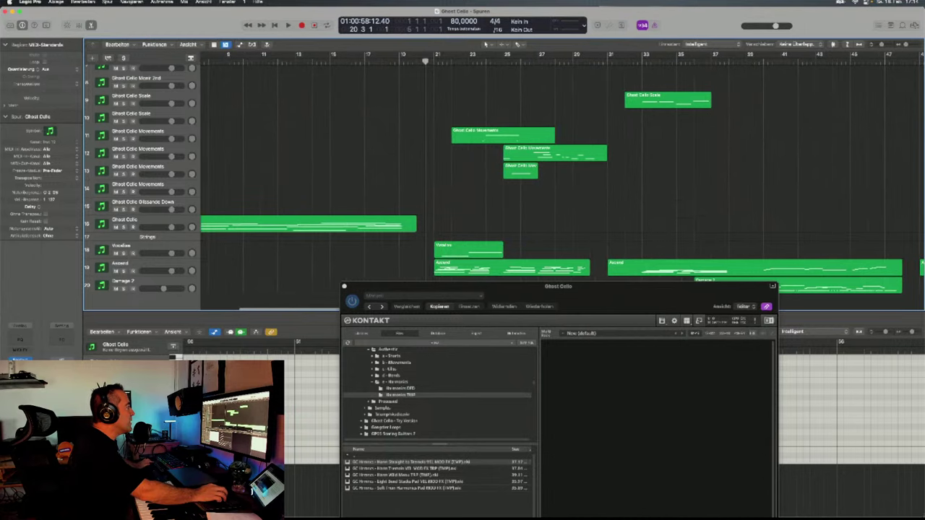
left_click_drag(558, 286, 561, 319)
scroll(506, 181, "up", 6)
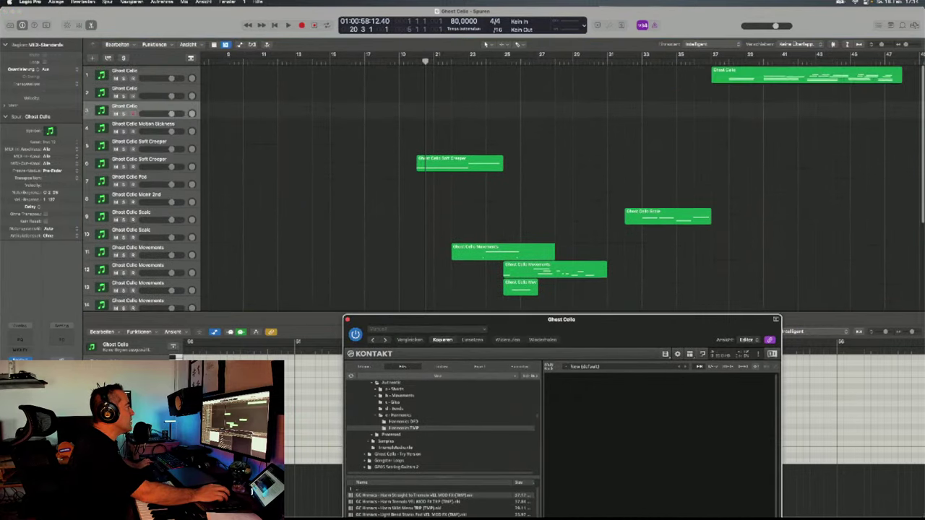
key("comma")
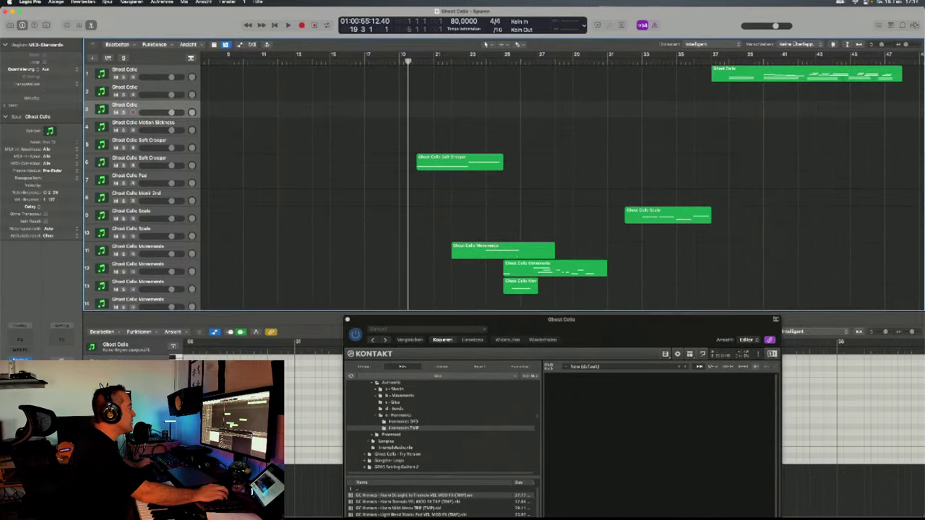
Play back the arrangement from bar 19 through the second Ghost Cello region and stop at about bar 62.
key("space")
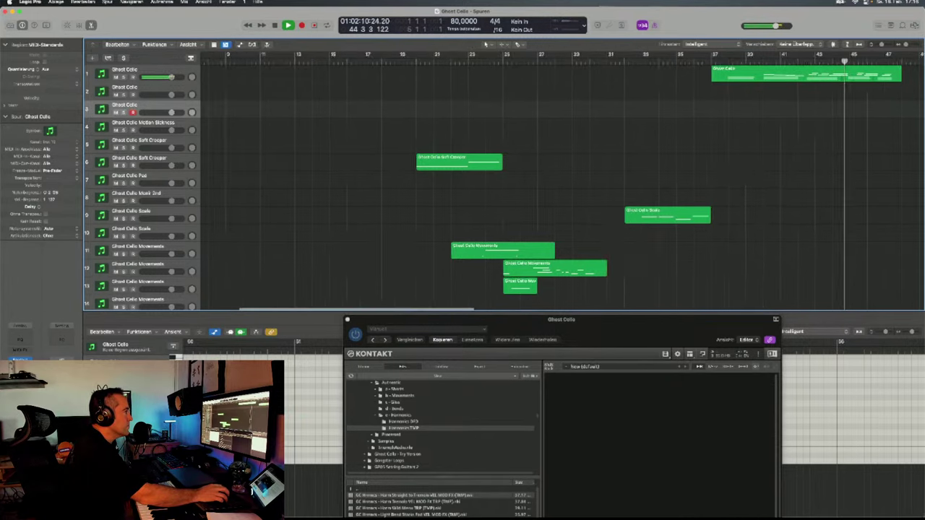
scroll(506, 180, "down", 5)
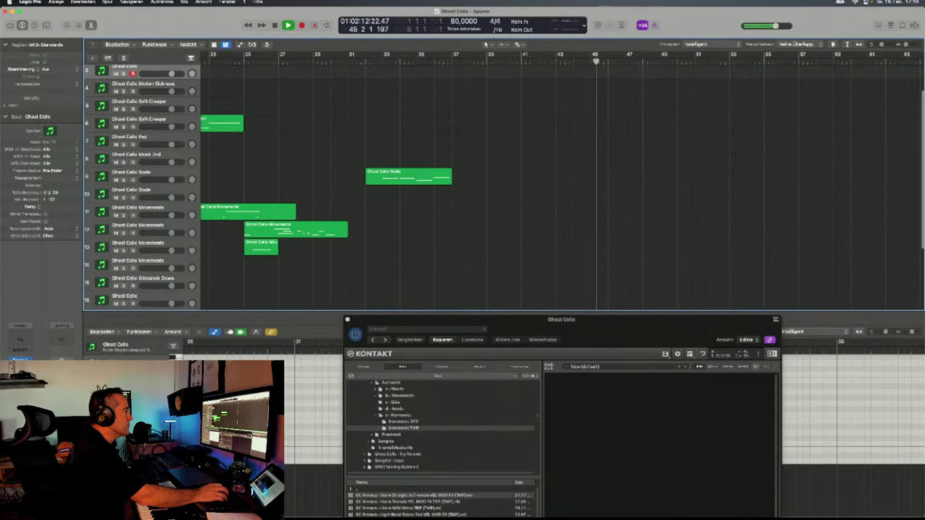
scroll(505, 181, "up", 6)
scroll(505, 184, "down", 1)
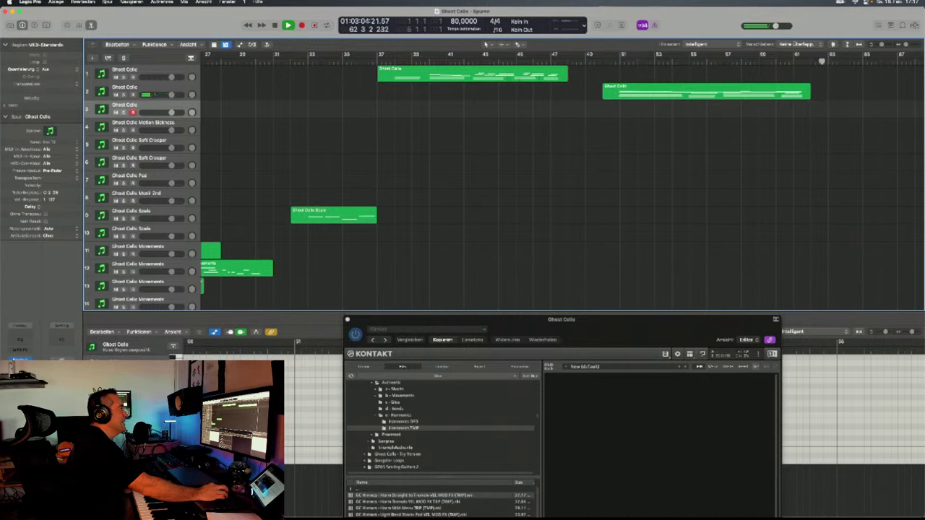
key("space")
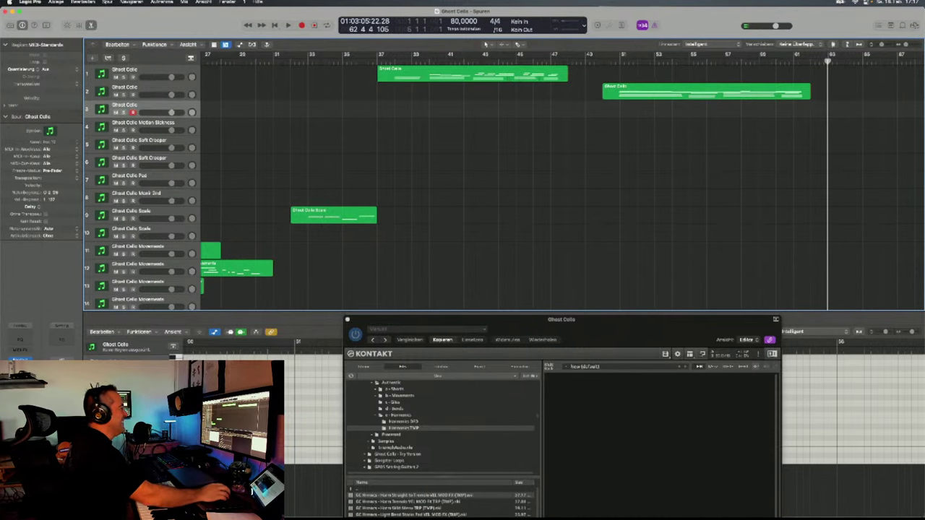
Open the Drones TMP folder of the Processed instruments in Kontakt and load the Anticipation Drone patch to audition it.
left_click_drag(506, 319, 510, 112)
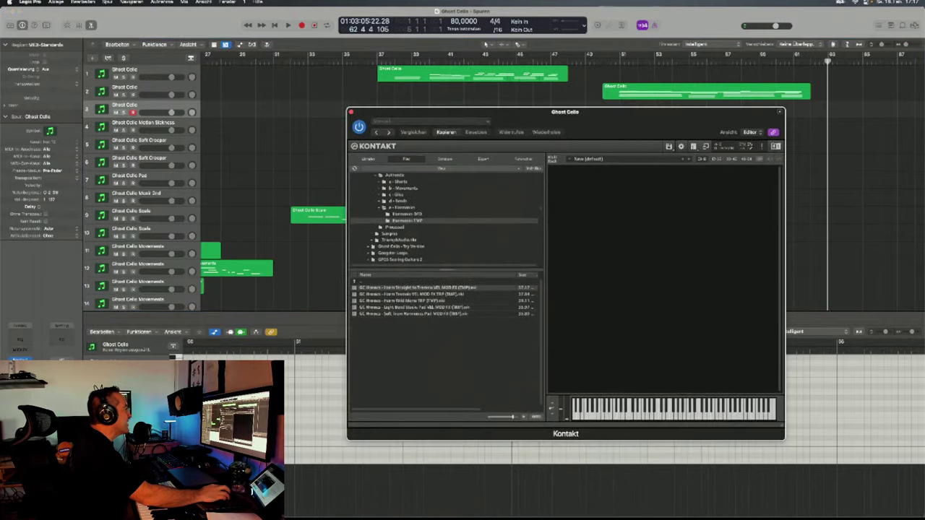
left_click(394, 227)
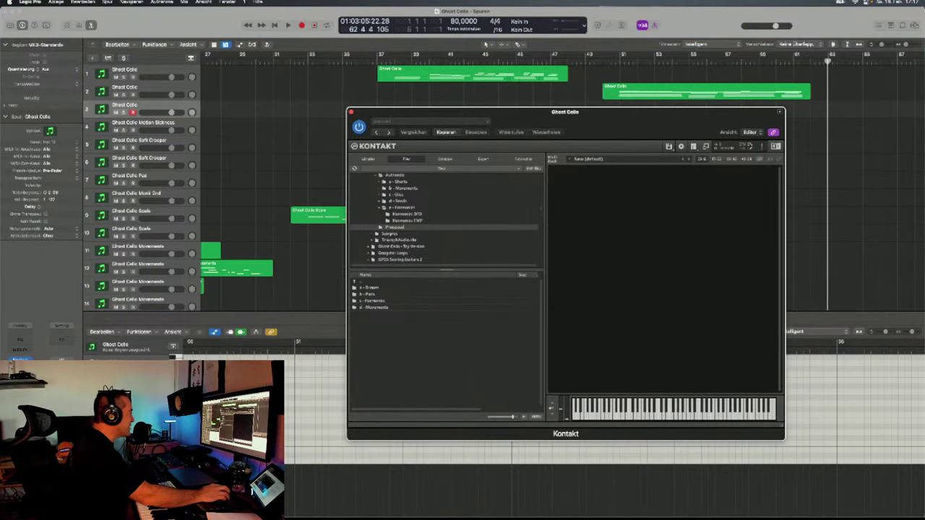
left_click(370, 287)
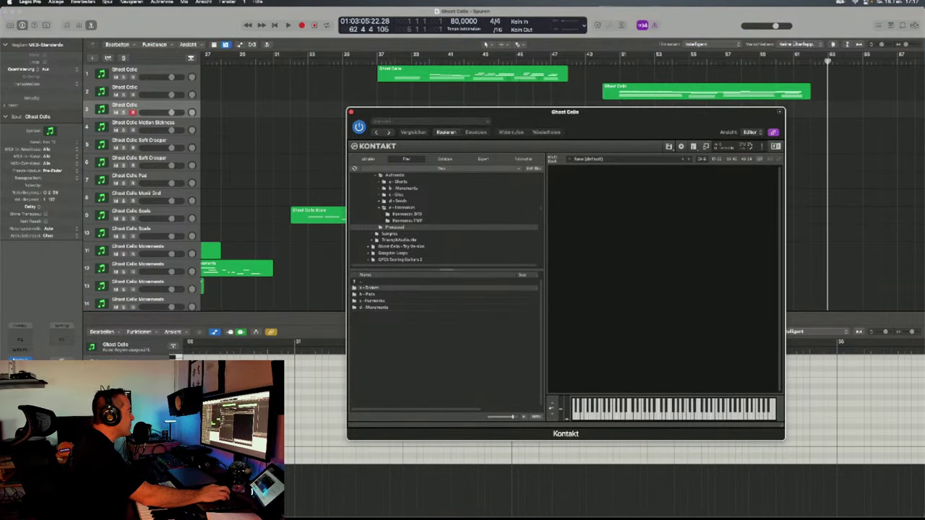
double_click(370, 288)
double_click(371, 294)
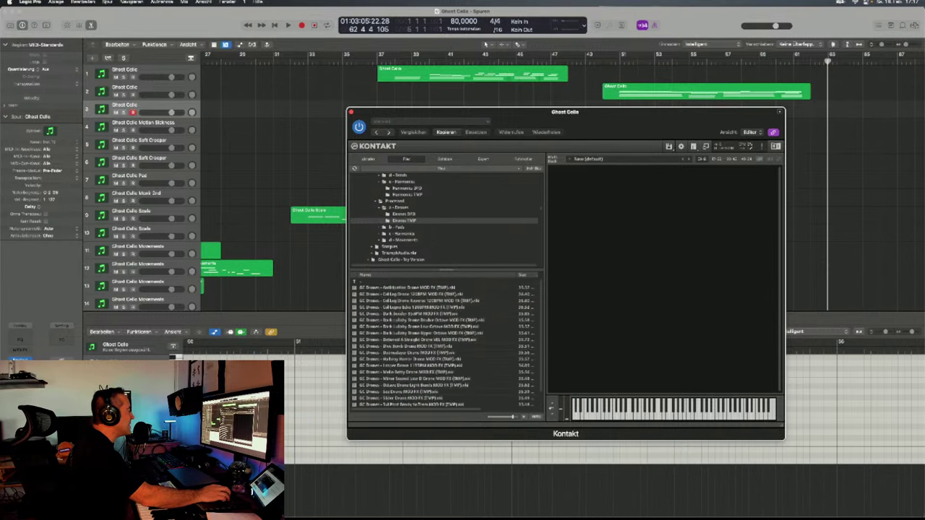
scroll(446, 343, "down", 1)
scroll(447, 342, "up", 1)
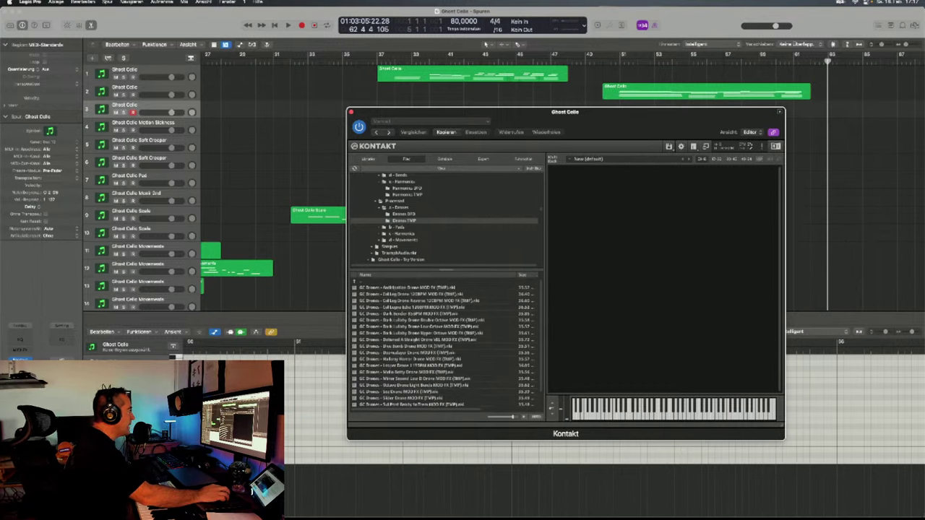
double_click(404, 287)
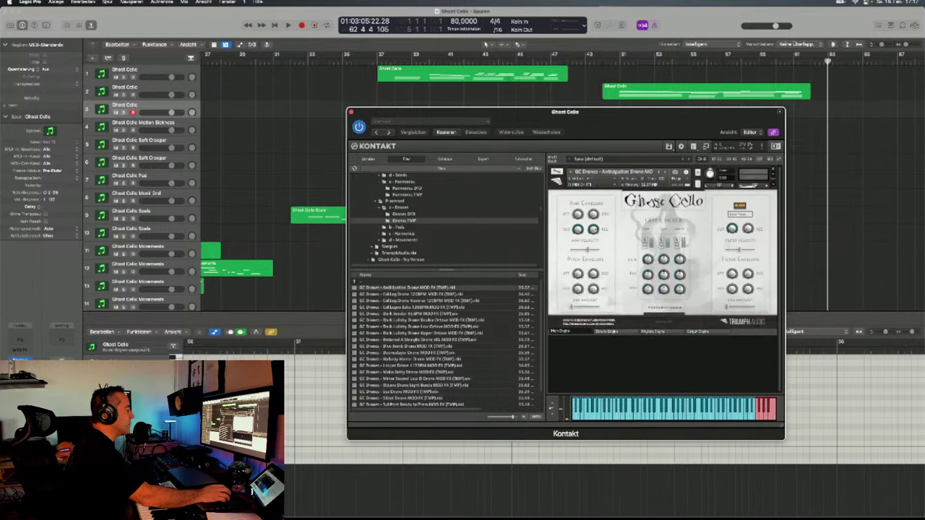
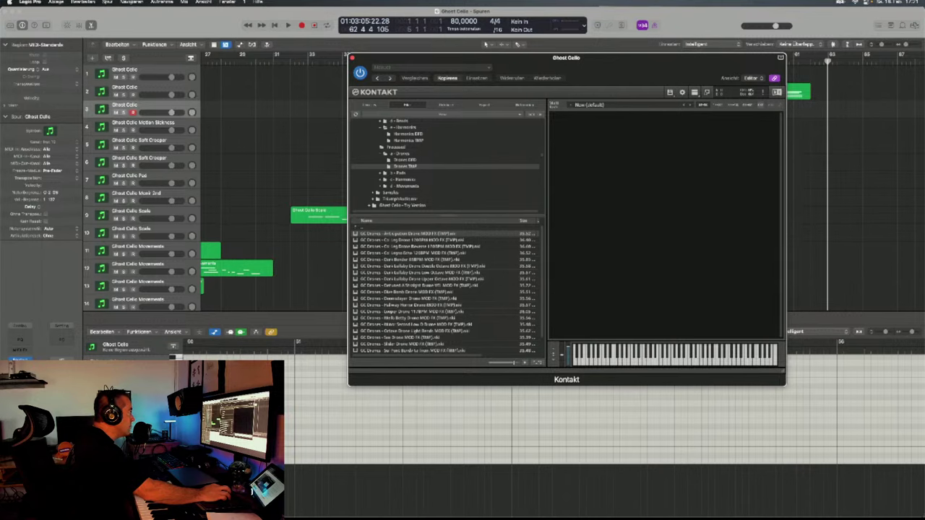
Audition further Drones TMP patches, including Dark Lullaby Drone Low Octave, Dive Bomb Drone and Sul Pont Soft Bendys.
double_click(419, 272)
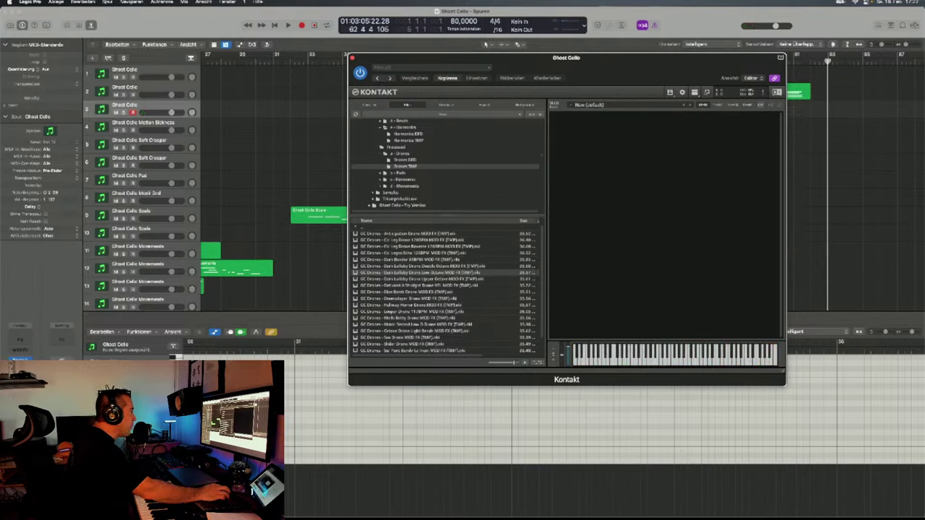
double_click(405, 291)
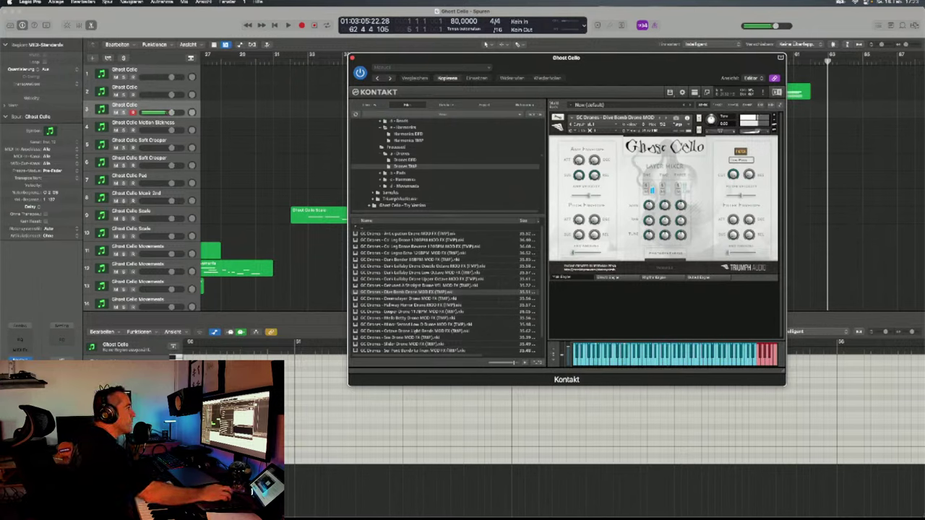
left_click(771, 116)
scroll(445, 289, "down", 2)
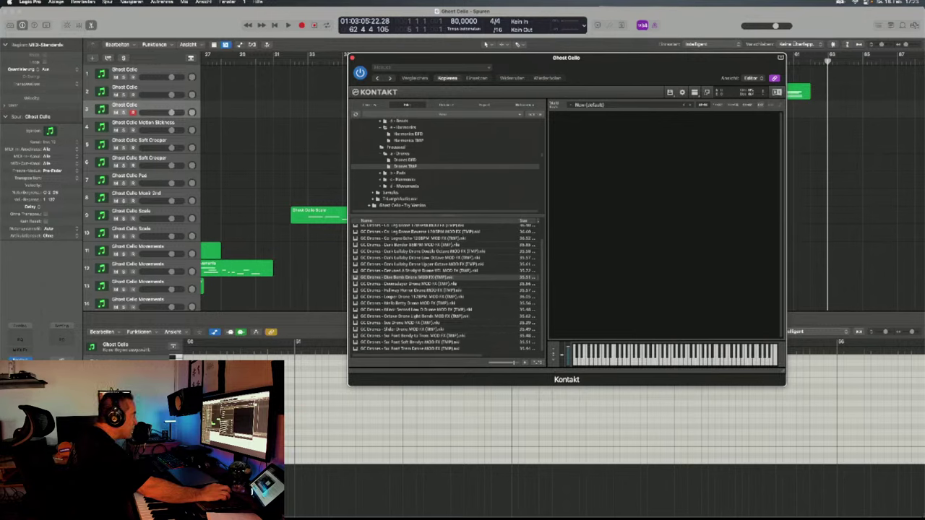
double_click(408, 341)
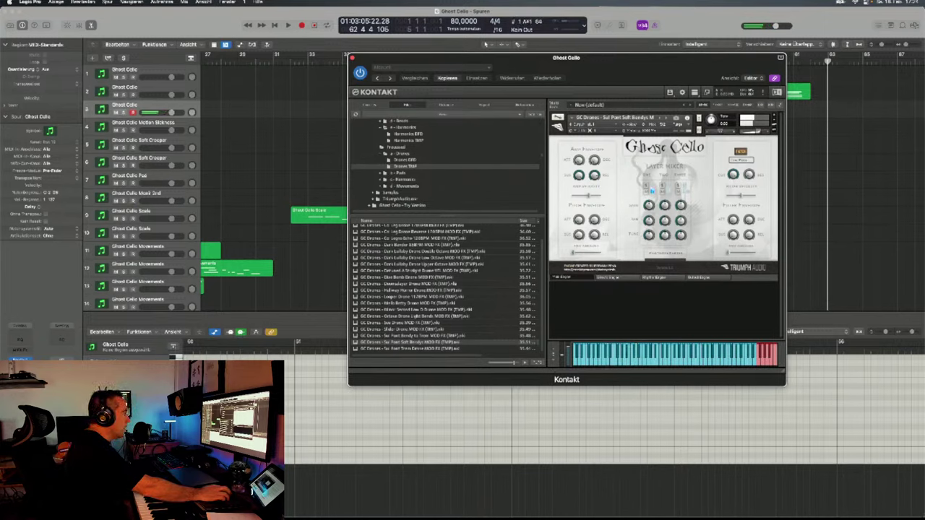
left_click(419, 283)
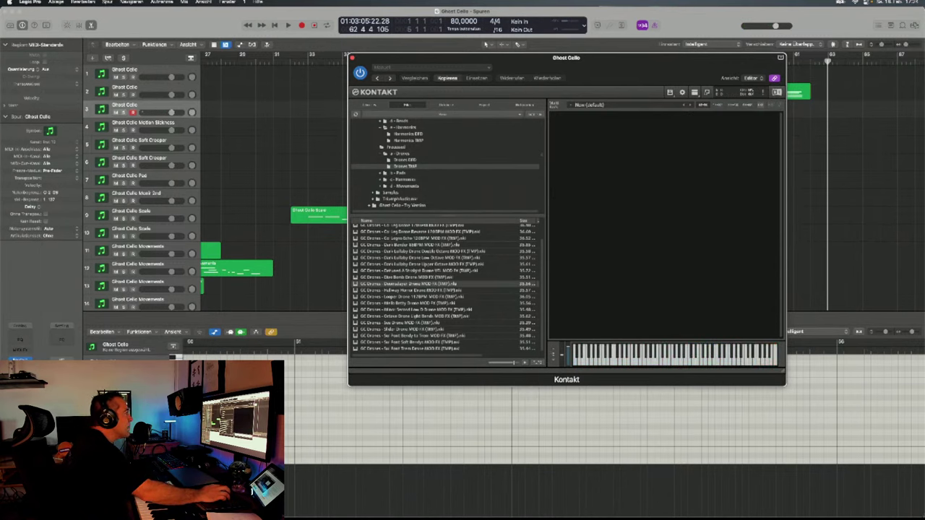
Load the 4th Lament patch from the processed Pads TMP folder and record a take on the third Ghost Cello track from about bar 61.
left_click(399, 172)
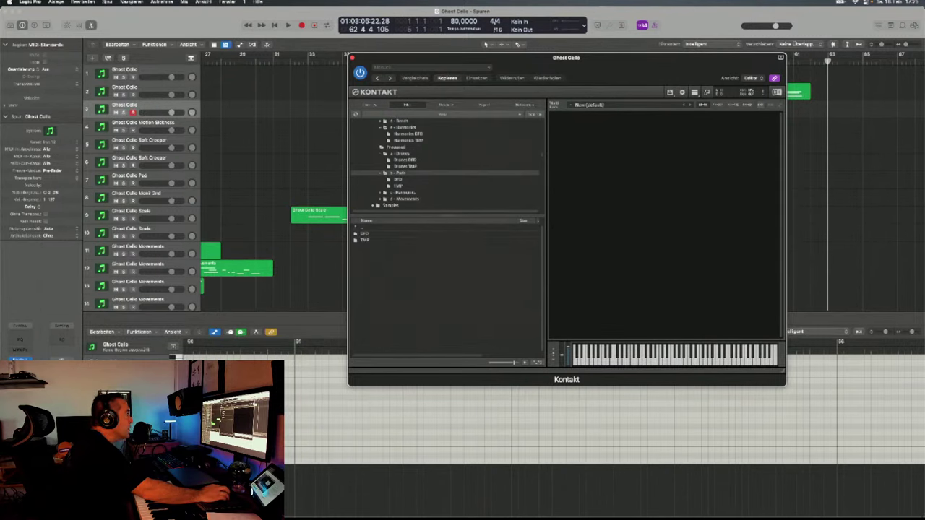
left_click(398, 185)
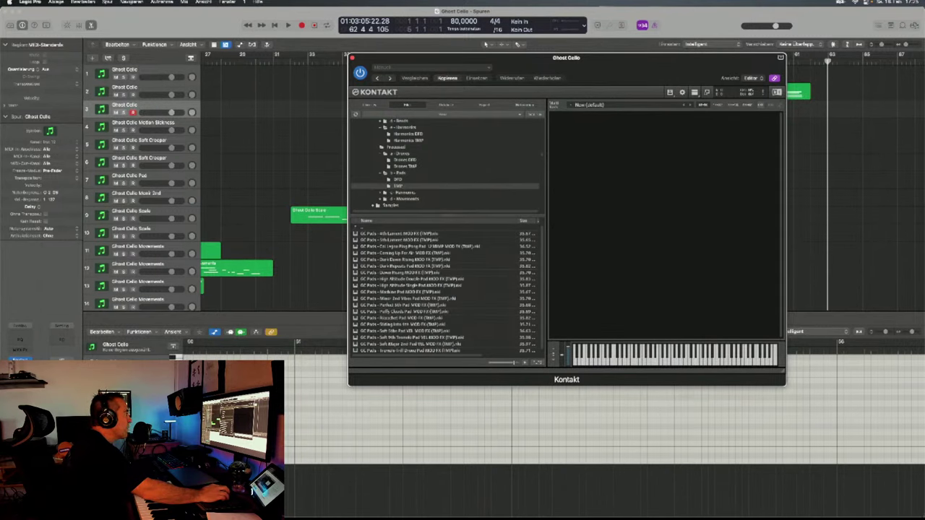
double_click(397, 233)
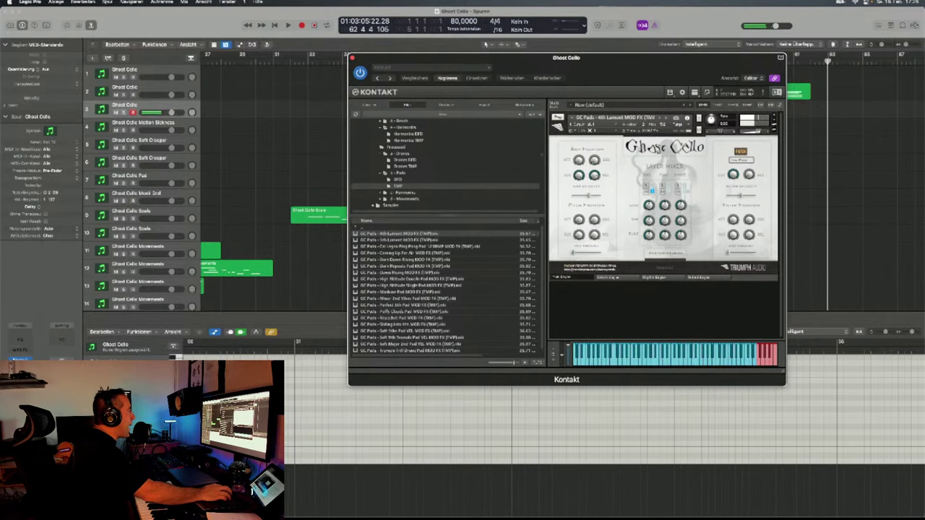
left_click_drag(565, 58, 496, 56)
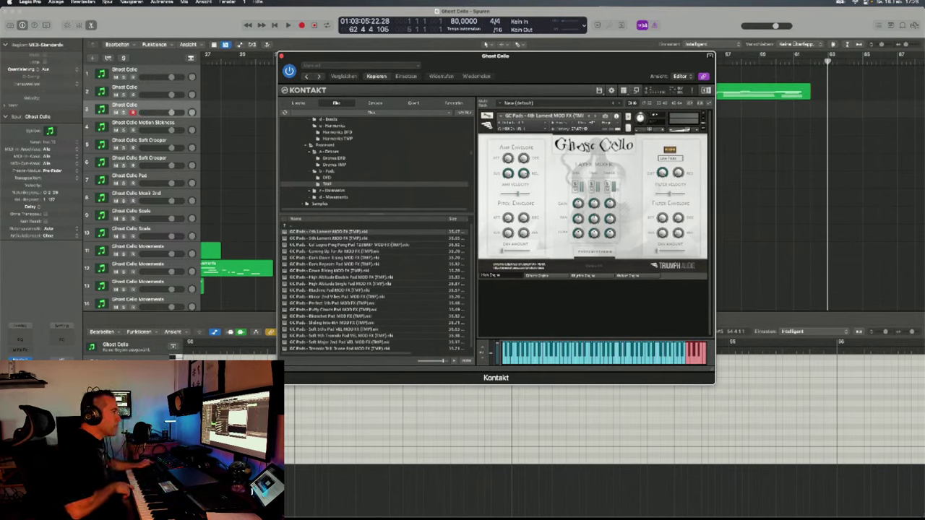
key("r")
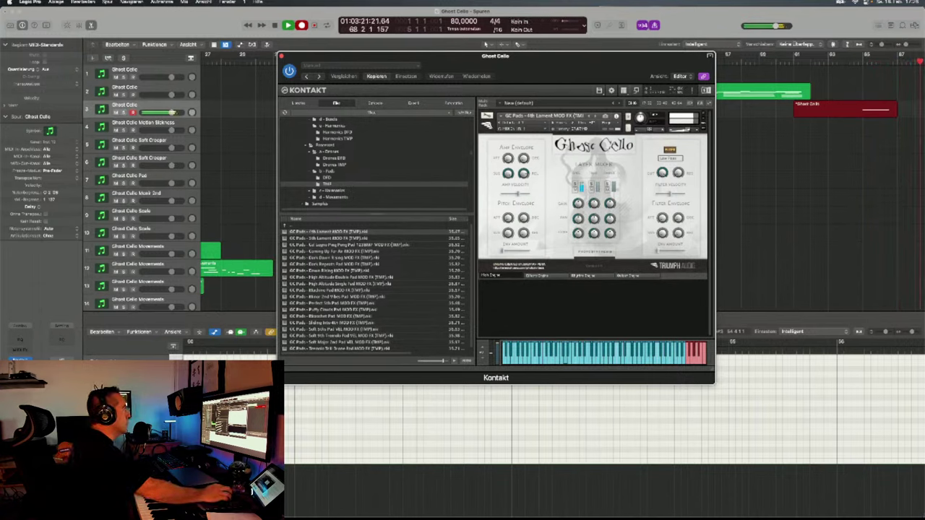
key("space")
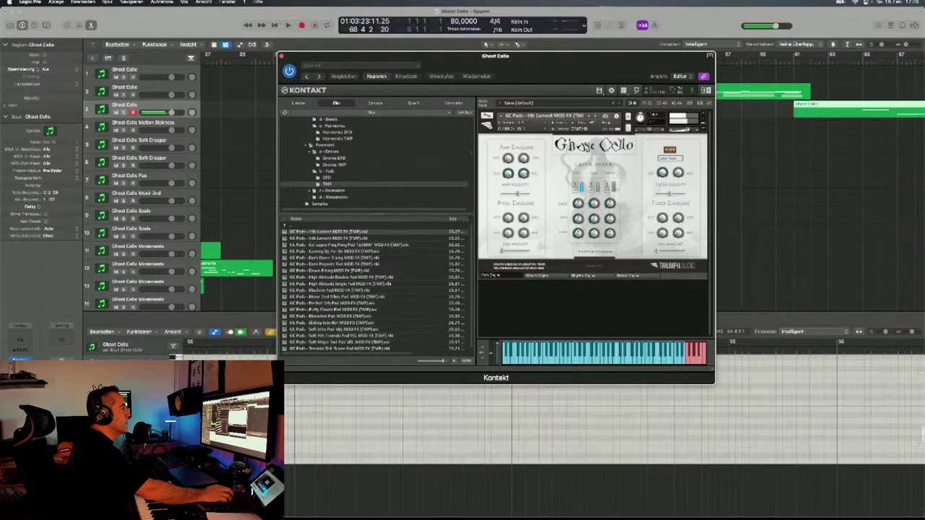
Select the Damage 2 track and record a percussion take from about bar 63 to bar 70.
scroll(144, 180, "down", 5)
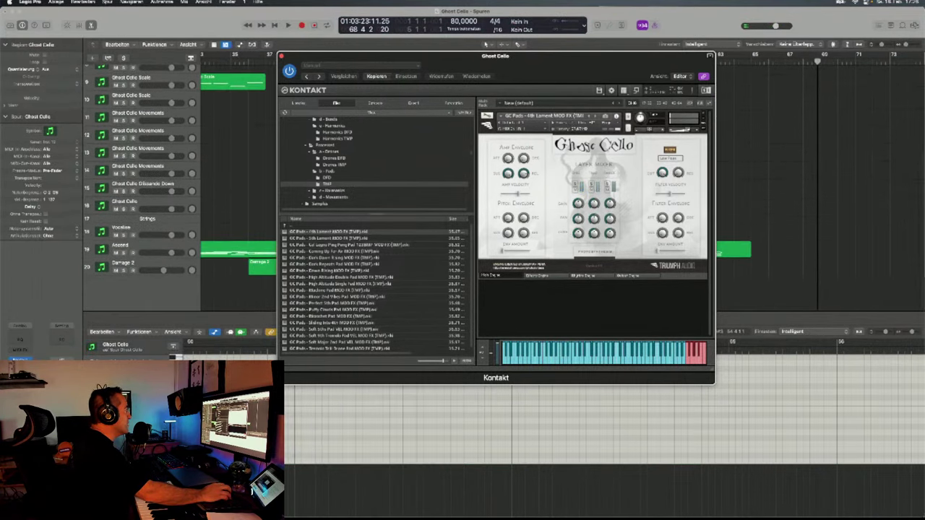
key("Down")
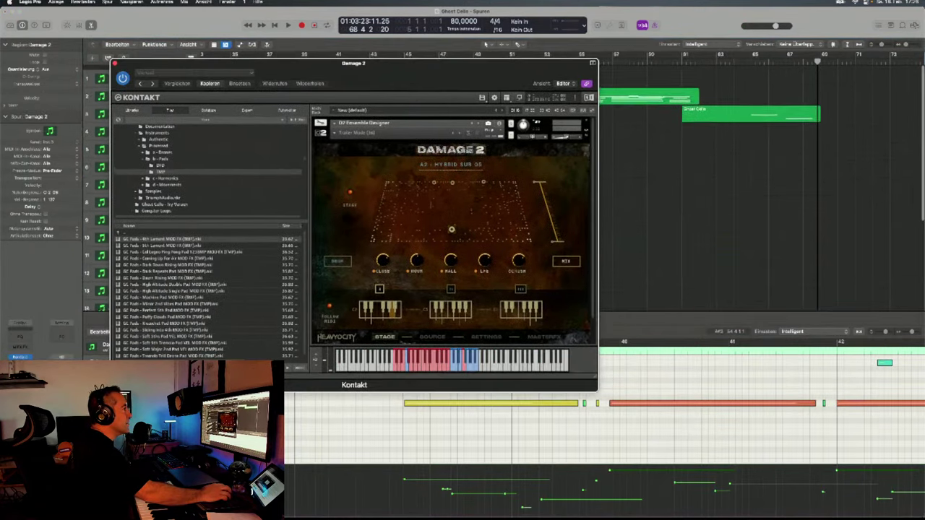
scroll(708, 181, "down", 1)
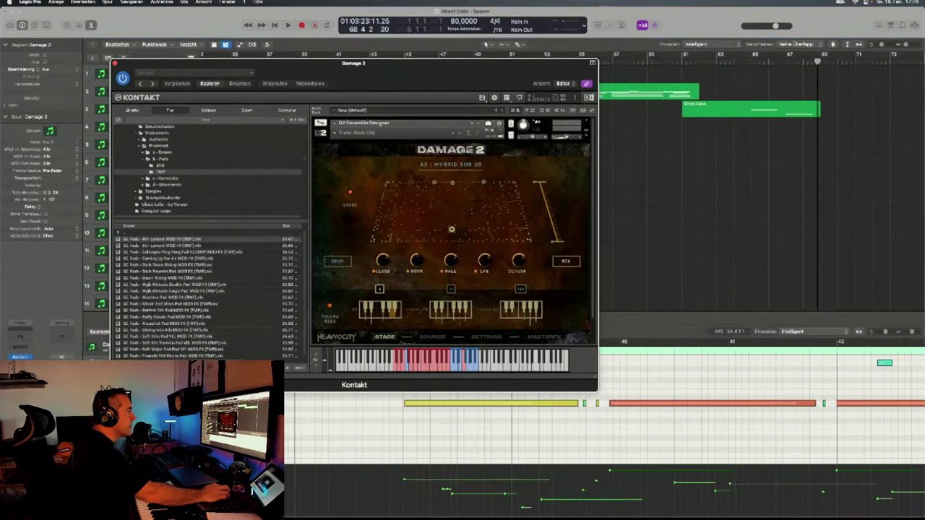
key("comma")
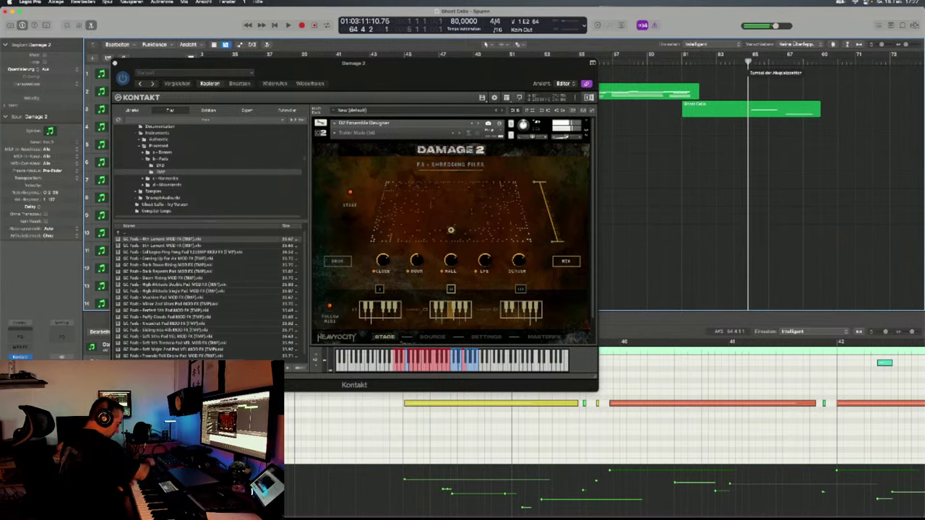
key("r")
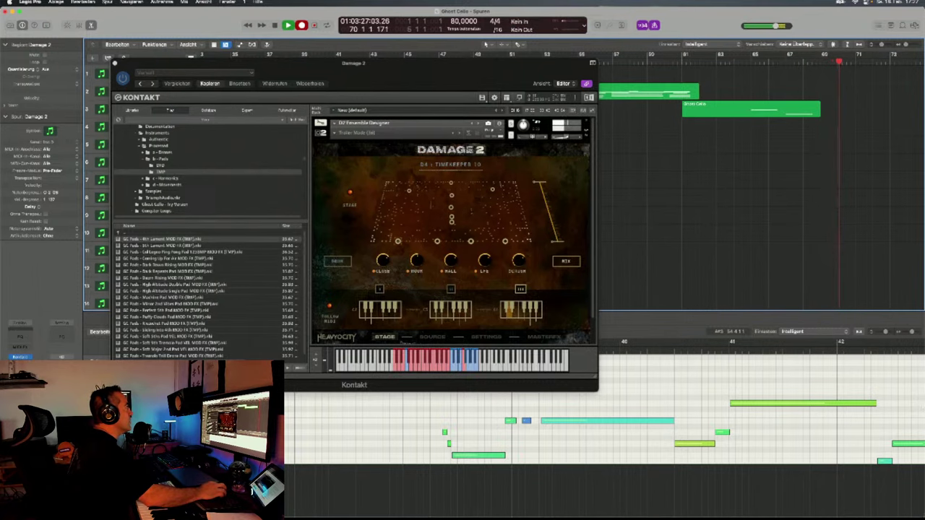
key("space")
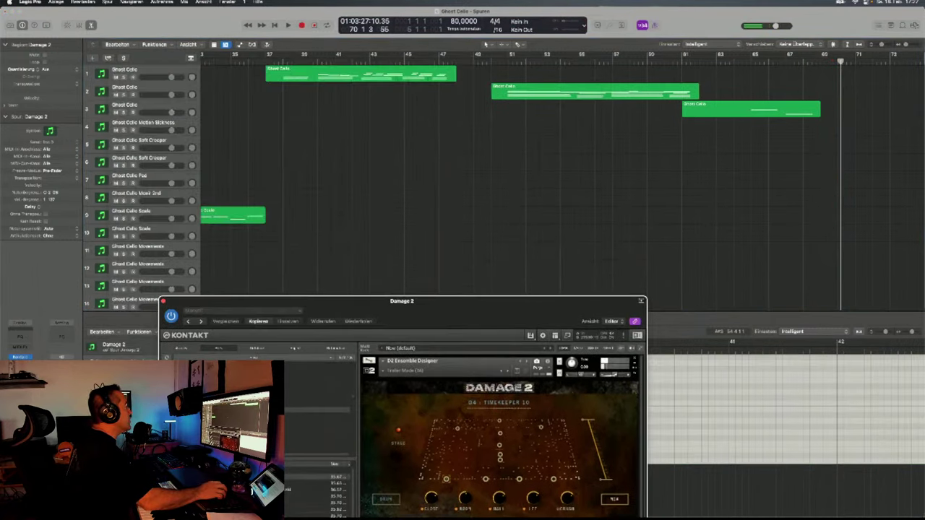
scroll(505, 181, "down", 5)
scroll(506, 181, "down", 2)
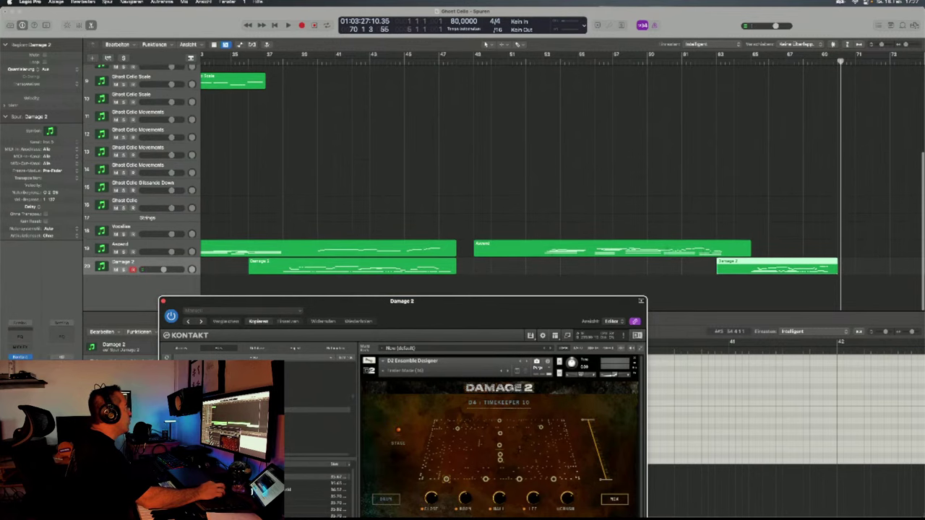
Select the Vocalise track and record a vocal phrase take from about bar 64 to bar 70.
key("Up")
key("Up")
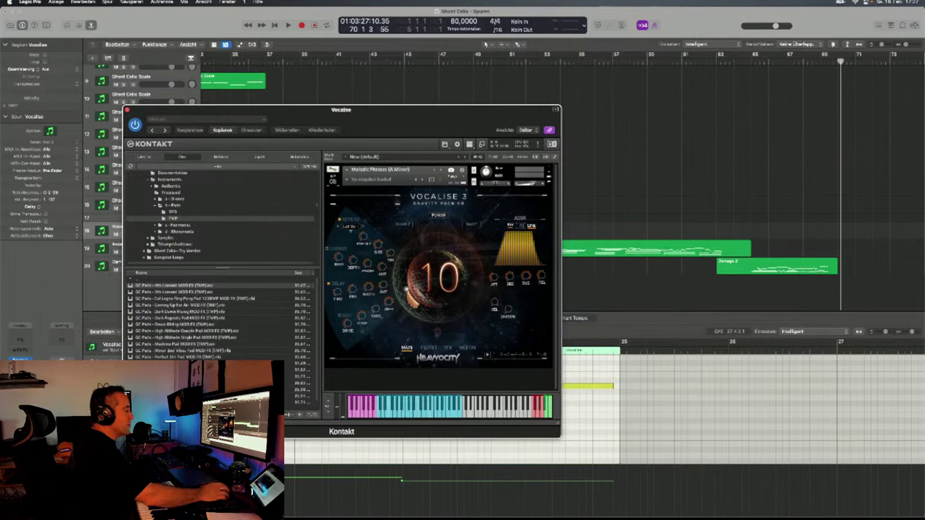
scroll(485, 44, "right", 3)
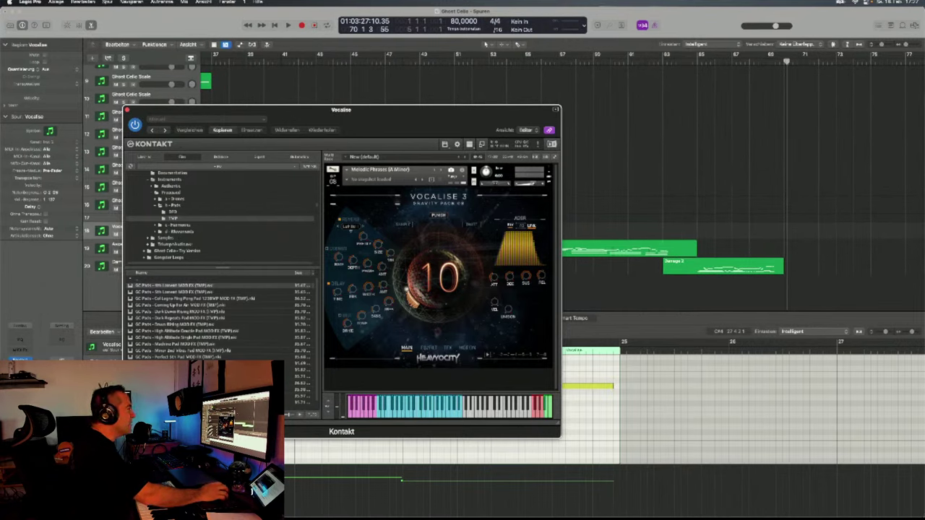
left_click(697, 54)
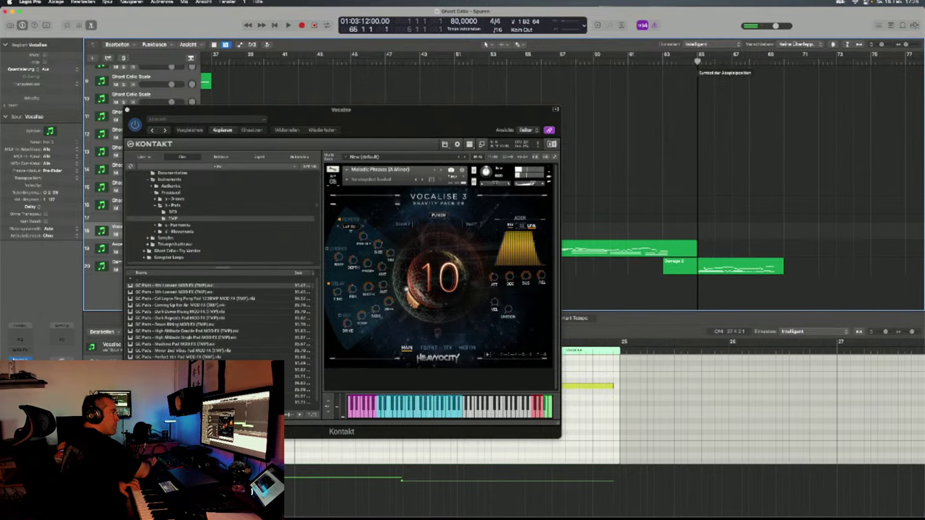
key("r")
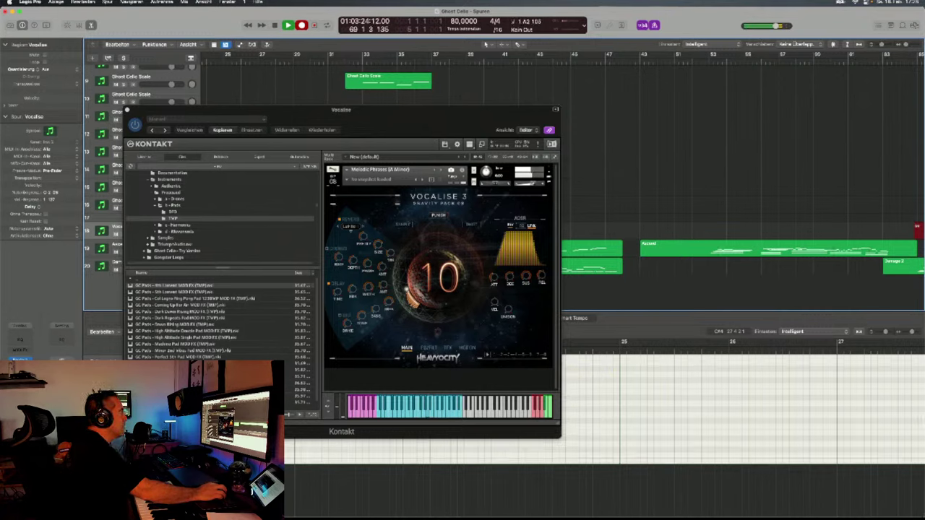
key("space")
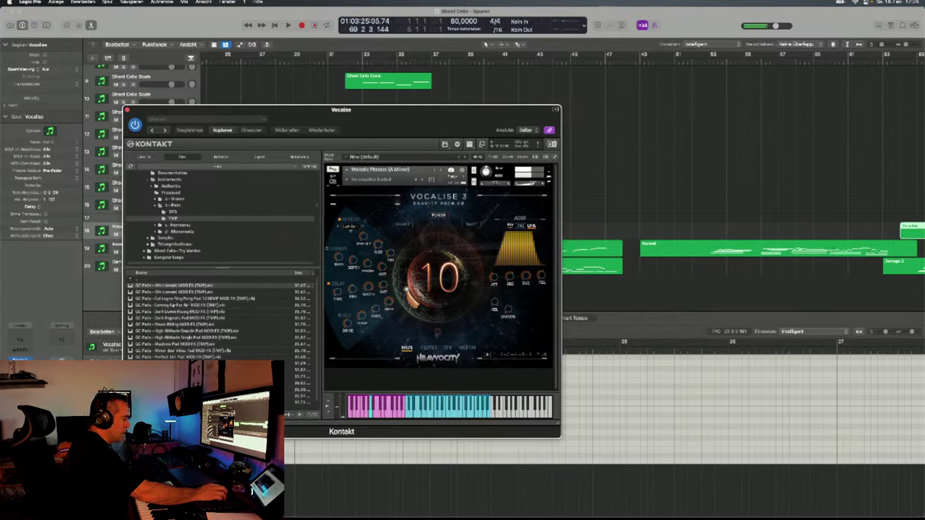
scroll(742, 181, "right", 5)
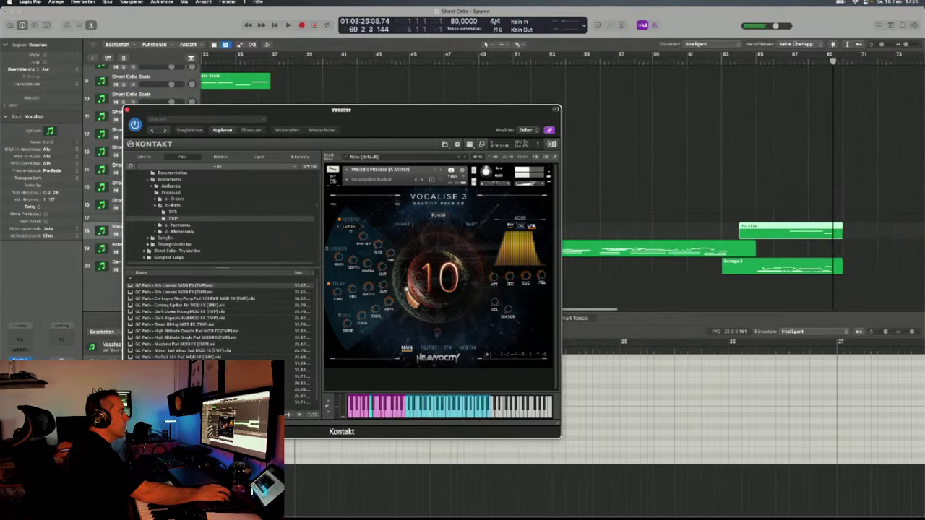
Lower the pitch of the long note in the new Vocalise region and play back the passage from about bar 62.
left_click_drag(405, 110, 397, 47)
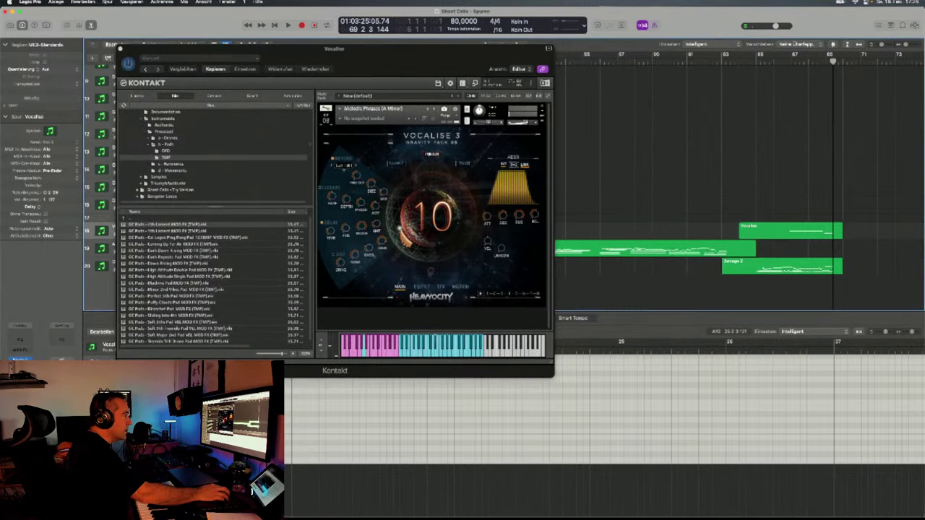
left_click(686, 379)
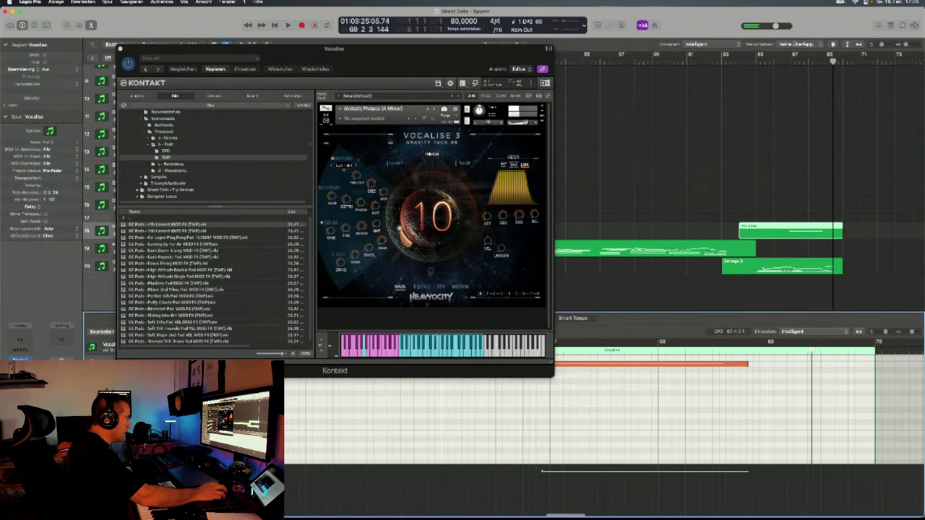
left_click_drag(576, 384, 575, 431)
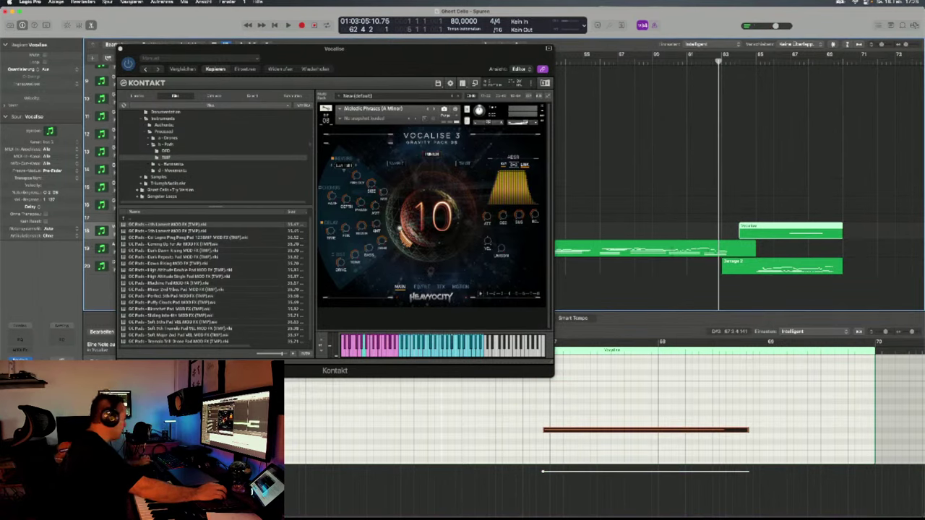
key("space")
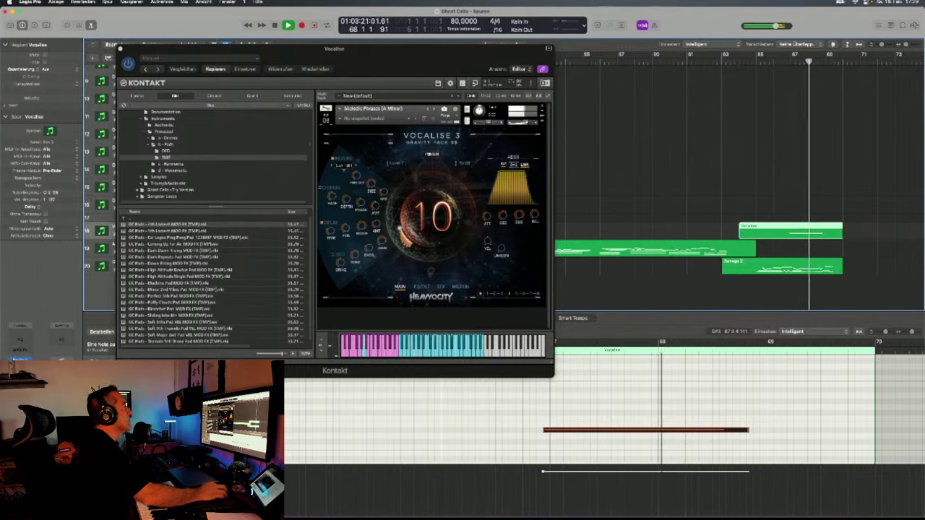
key("space")
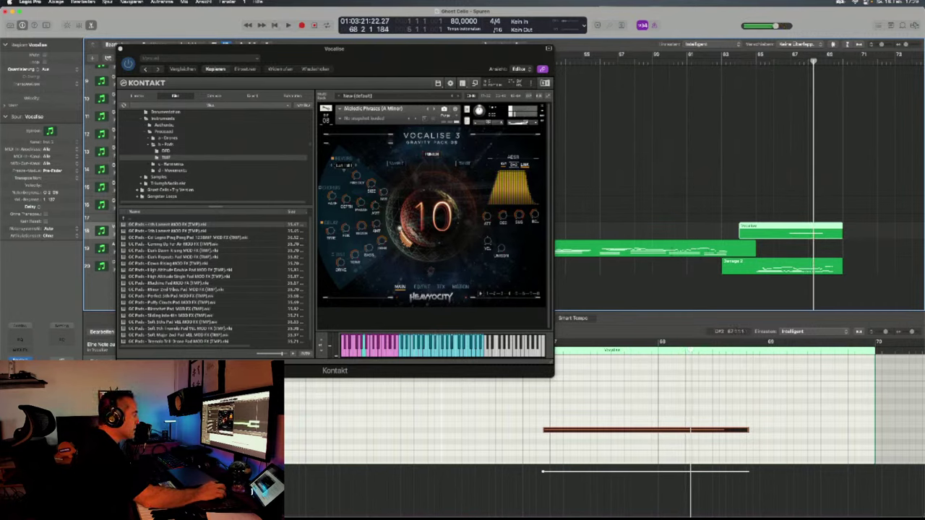
Extend the Vocalise region to about bar 72, reposition its long note to start at about bar 66, and check it in playback.
left_click_drag(544, 430, 767, 432)
left_click_drag(841, 233, 876, 234)
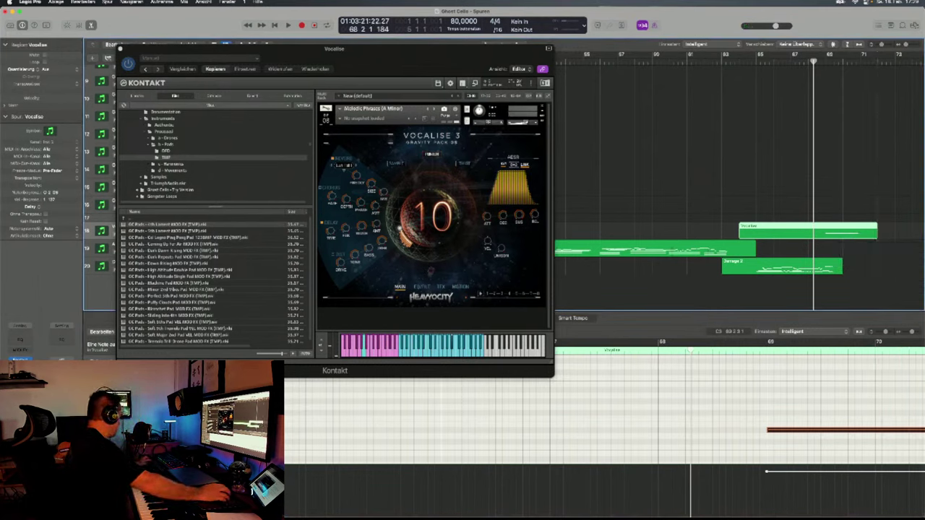
key("space")
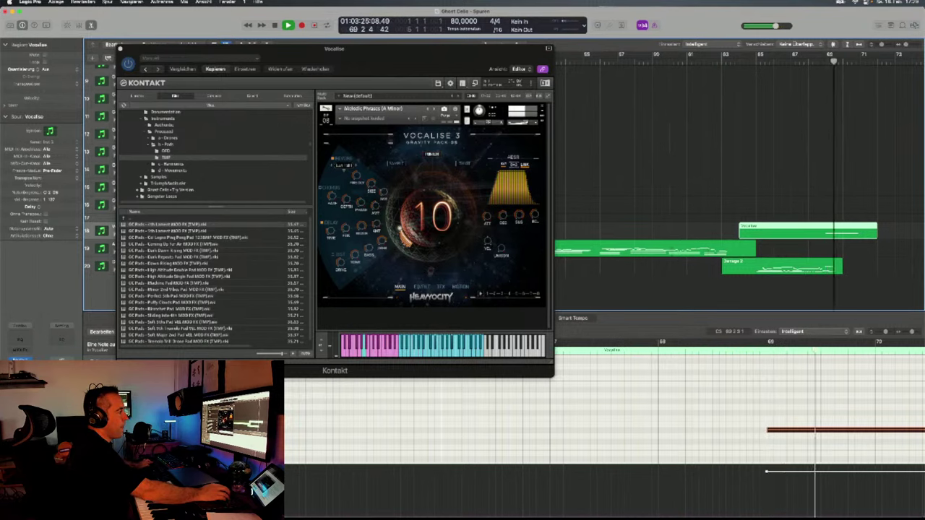
key("comma")
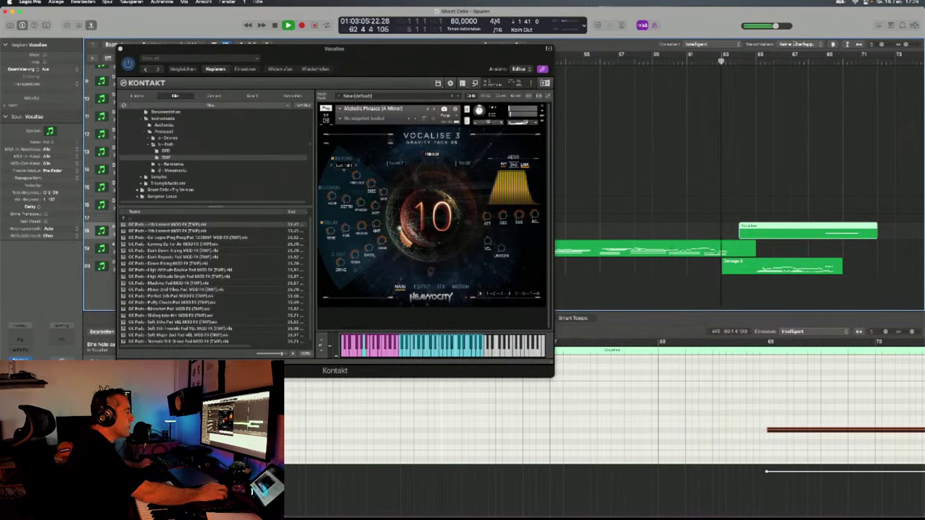
key("space")
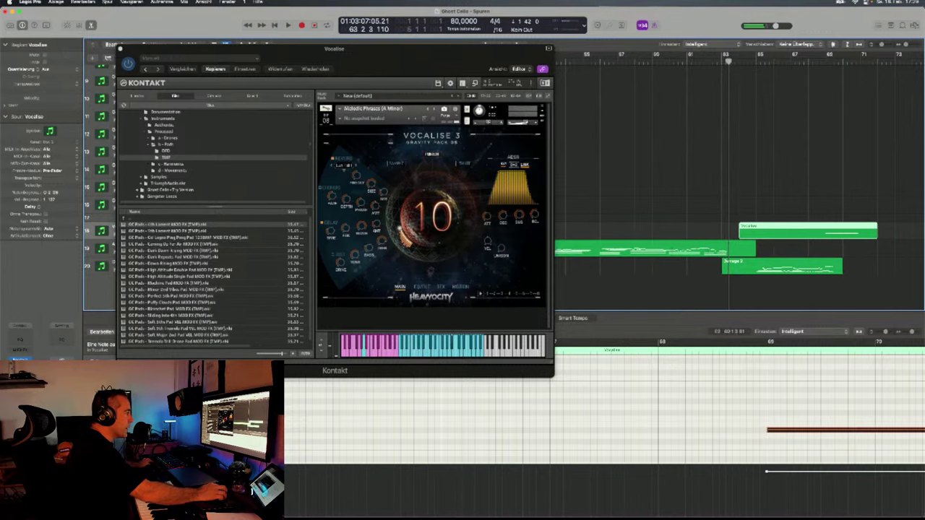
left_click_drag(791, 431, 466, 435)
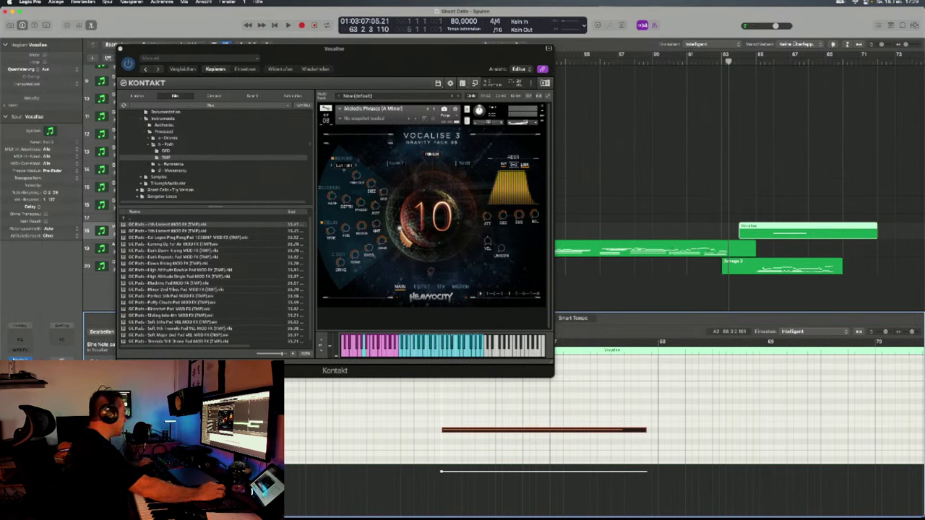
key("space")
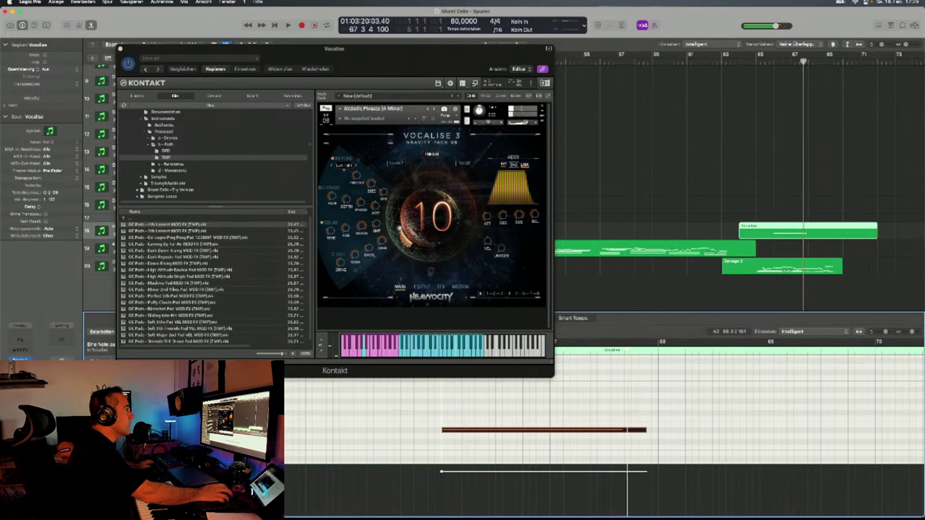
Try to record an overdub for the third Ghost Cello region from about bar 64.
scroll(737, 180, "up", 8)
left_click(751, 105)
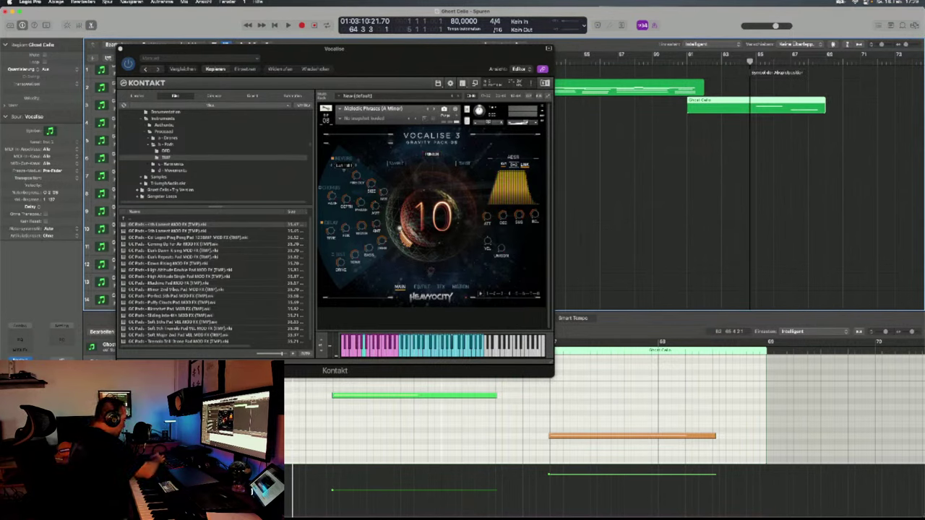
key("r")
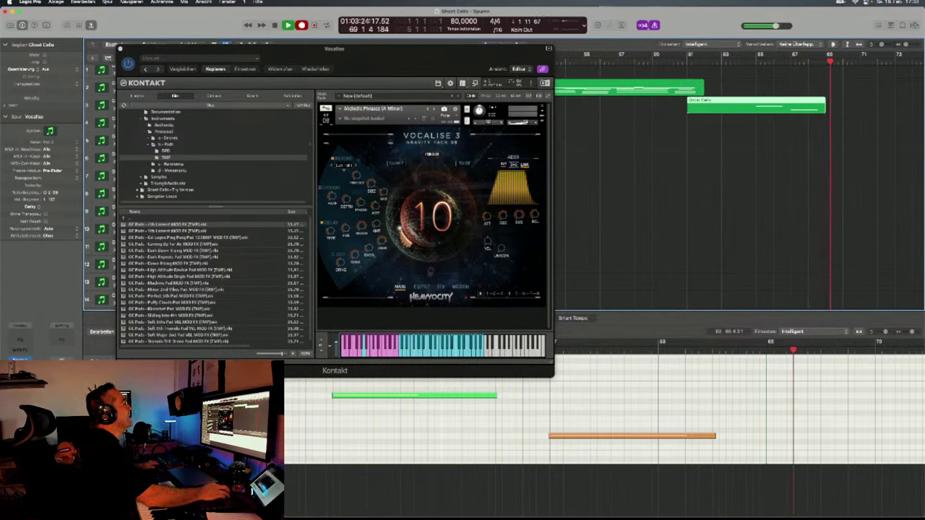
key("space")
Select the third Ghost Cello track and record controller movements into its region from about bar 64 until just before bar 69.
left_click_drag(318, 48, 374, 241)
left_click(133, 101)
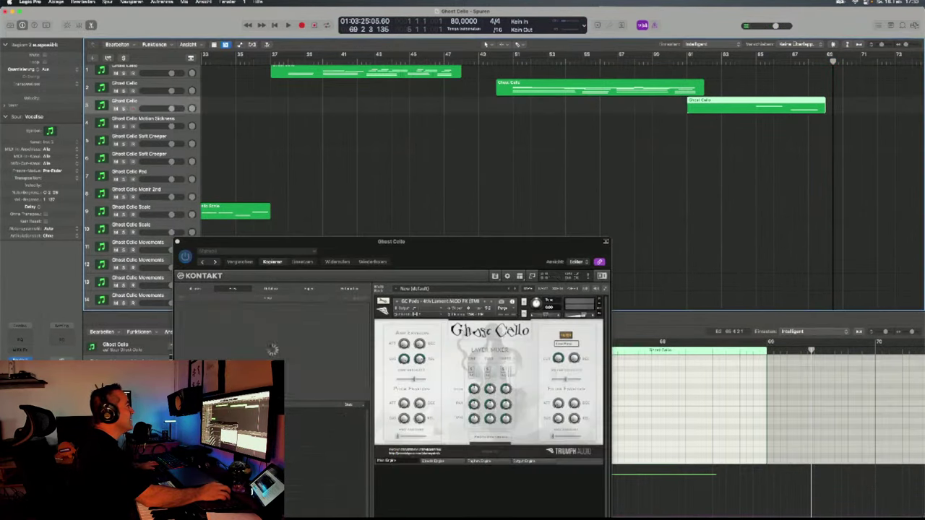
left_click(749, 54)
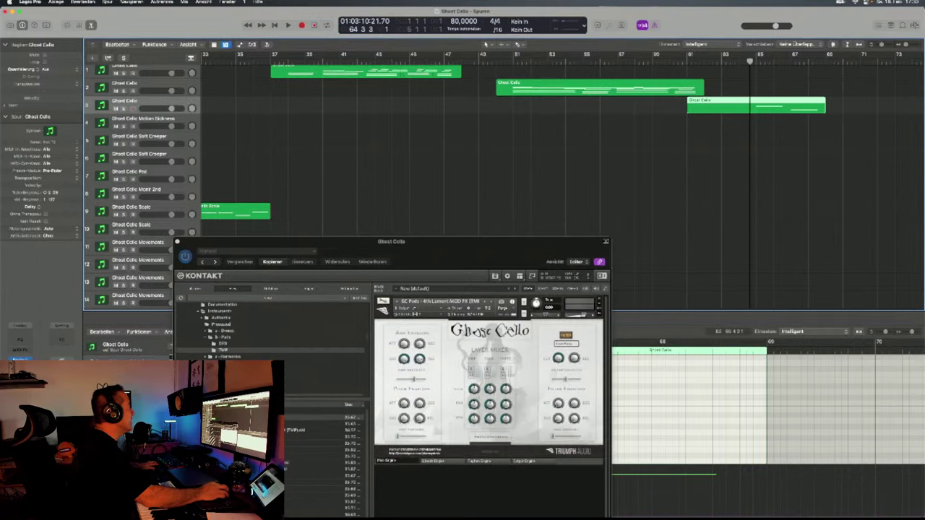
key("space")
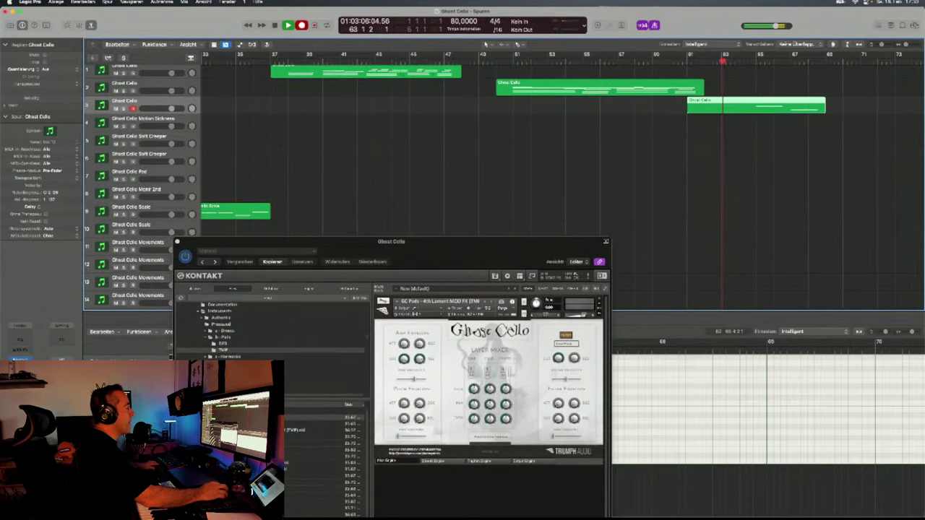
left_click_drag(391, 241, 395, 129)
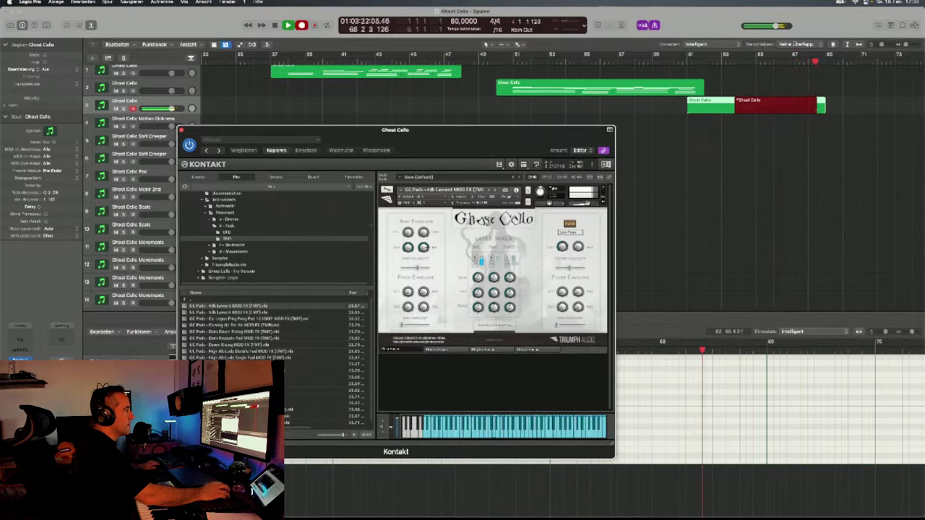
key("space")
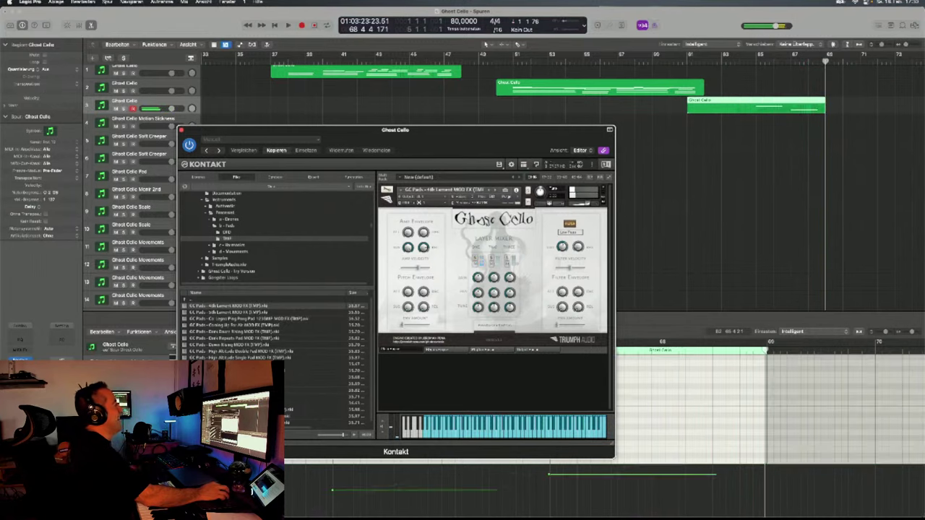
Show the recorded controller curve under the third Ghost Cello region's notes and play it back from about bar 64.
left_click_drag(395, 130, 345, 40)
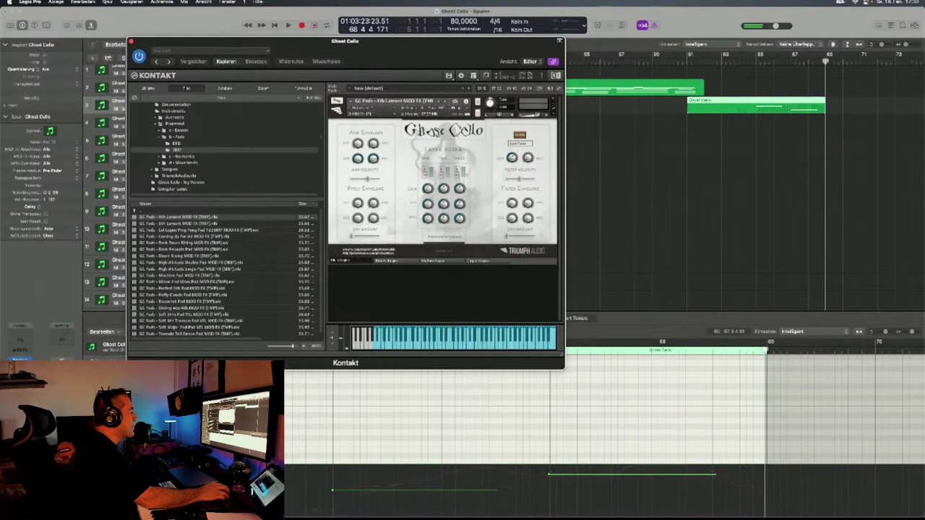
left_click(112, 345)
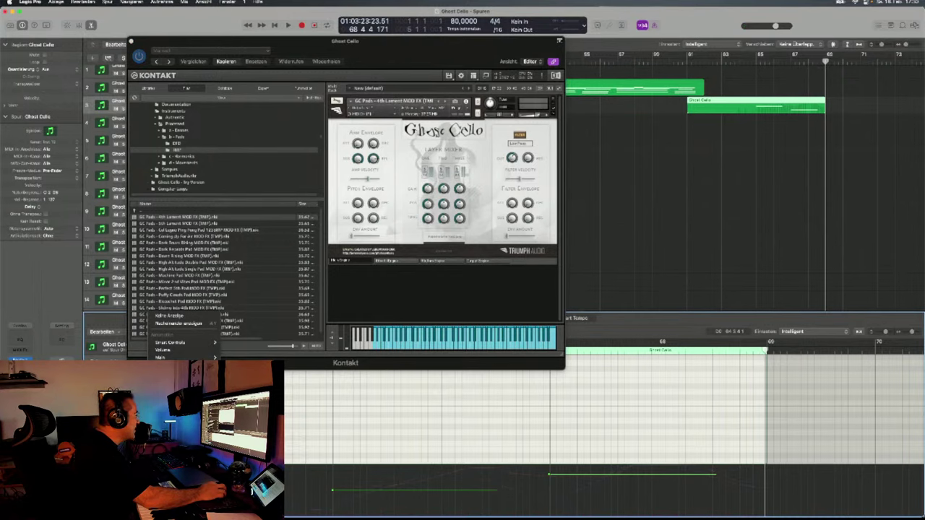
left_click(163, 350)
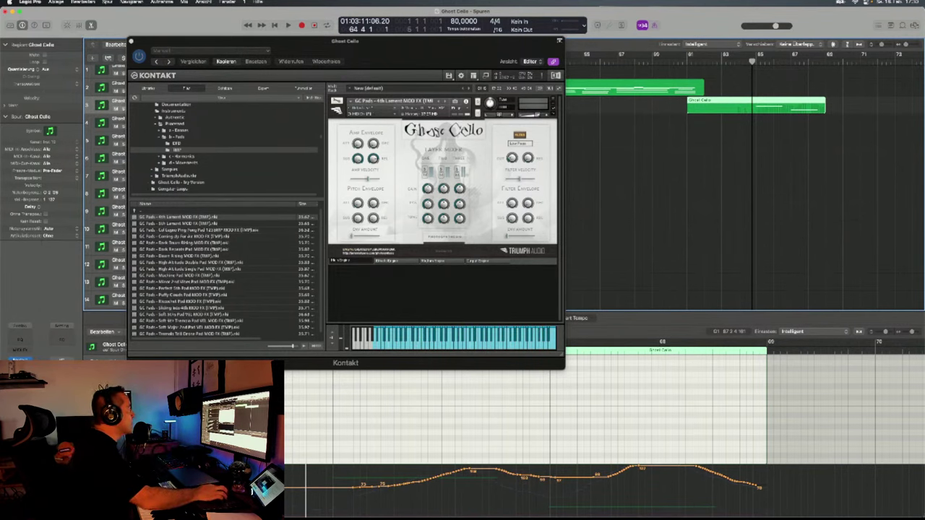
key("space")
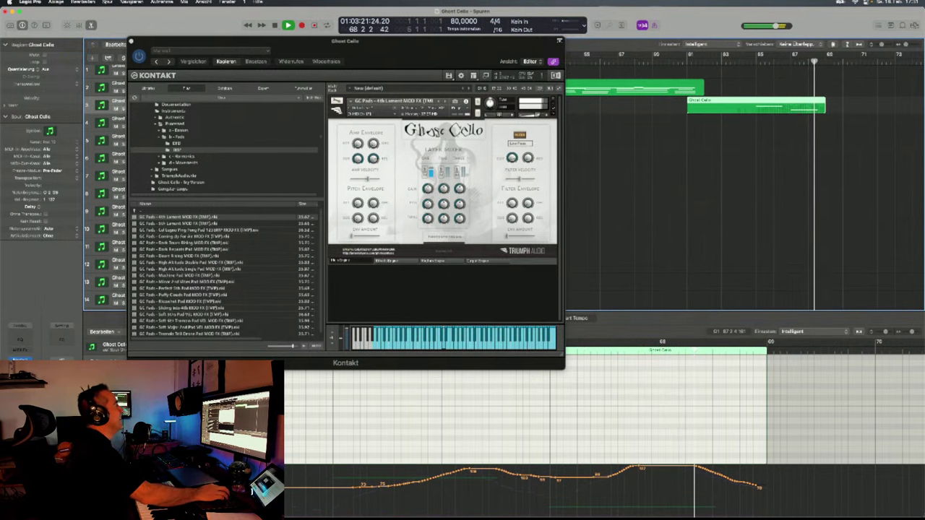
Stop playback and duplicate the third Ghost Cello track with its Kontakt instrument.
key("space")
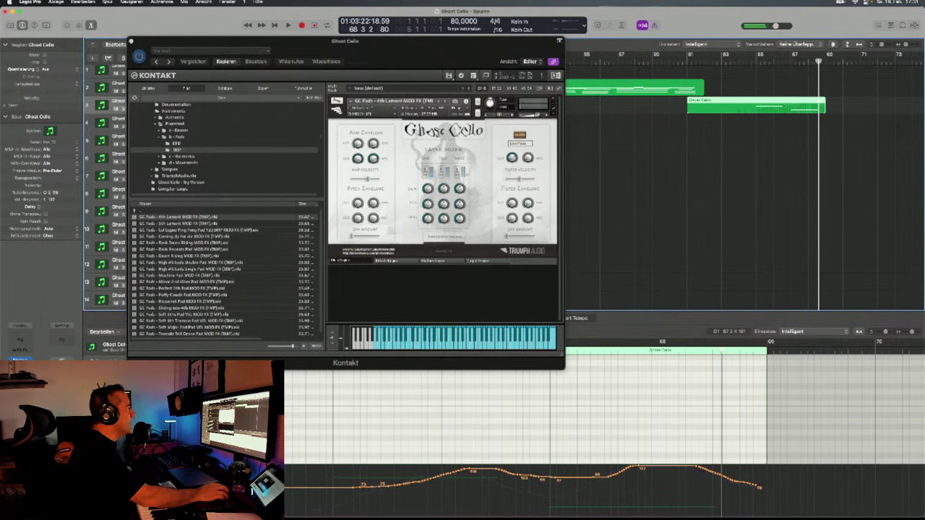
left_click_drag(433, 40, 666, 147)
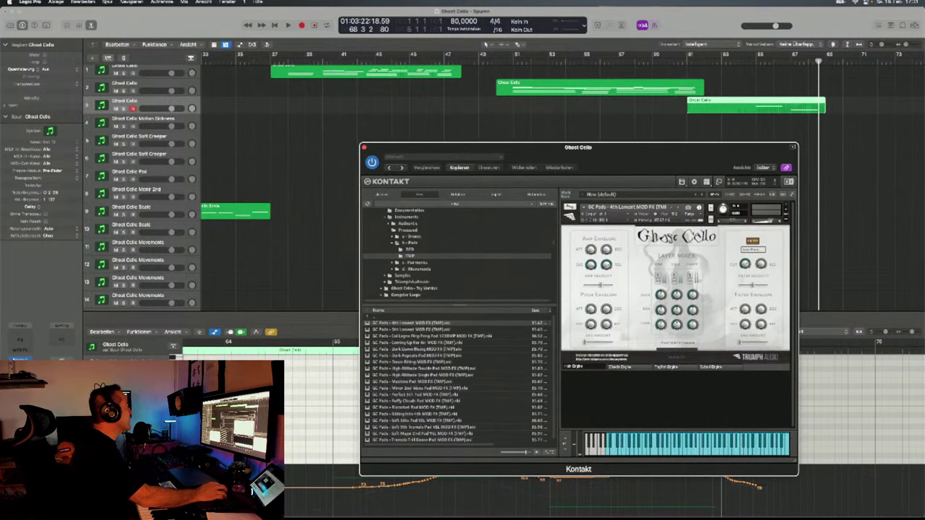
key("super+d")
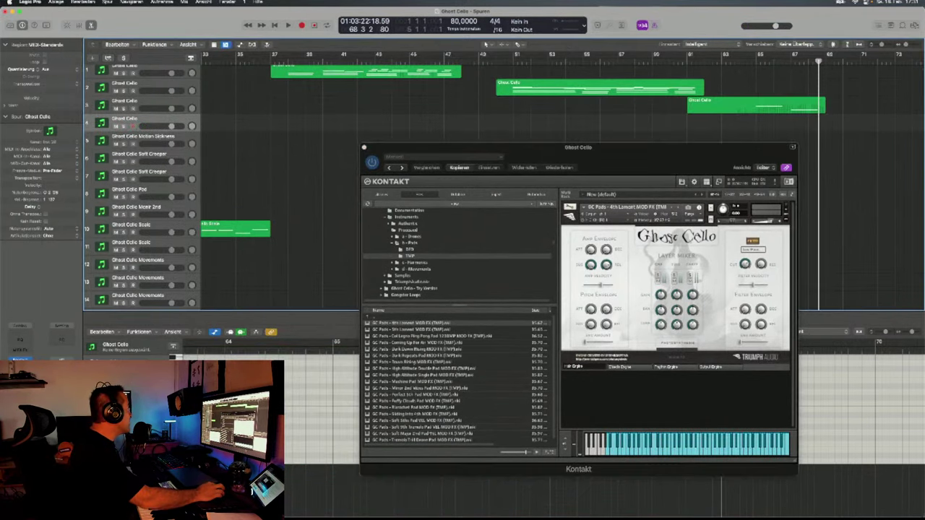
left_click(56, 2)
left_click(72, 68)
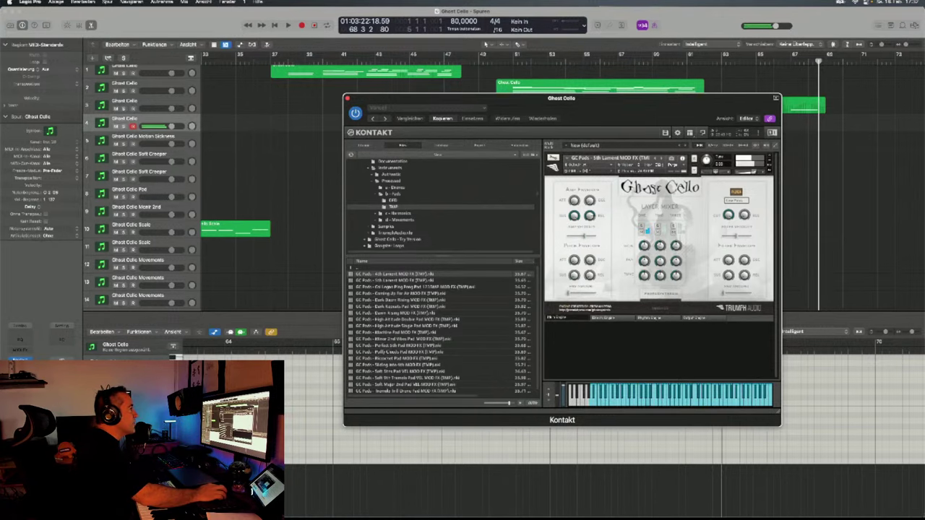
Load the Coming Up For Air pad on the fourth Ghost Cello track and record a phrase, rolling from bar 70 to about bar 79.
left_click_drag(562, 97, 566, 153)
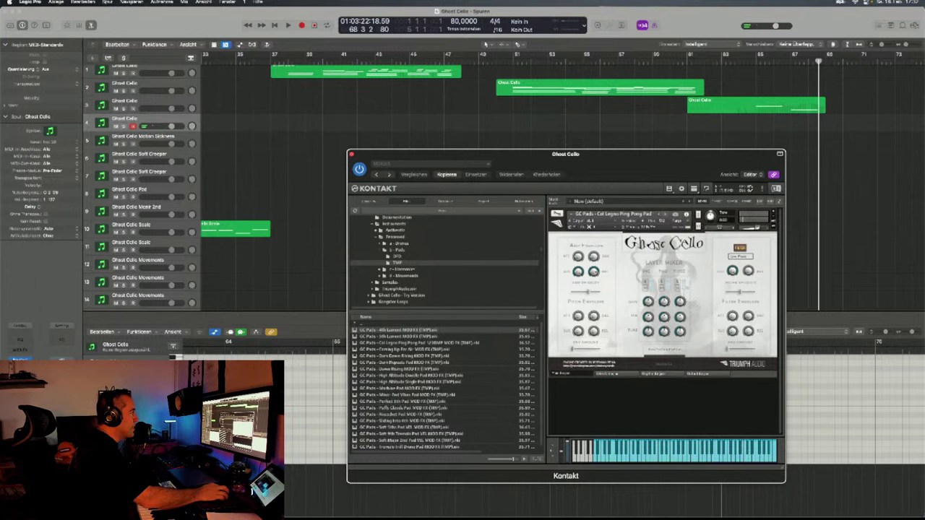
key("bracketright")
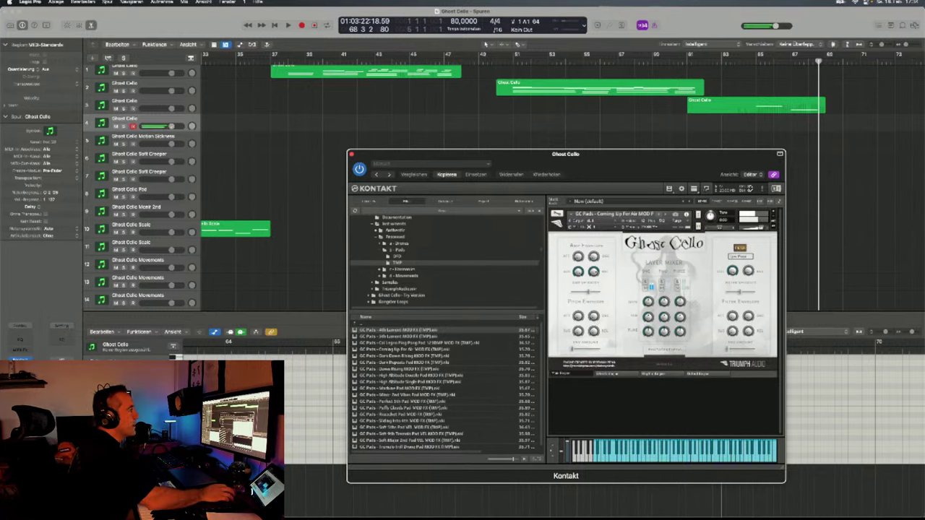
left_click(843, 55)
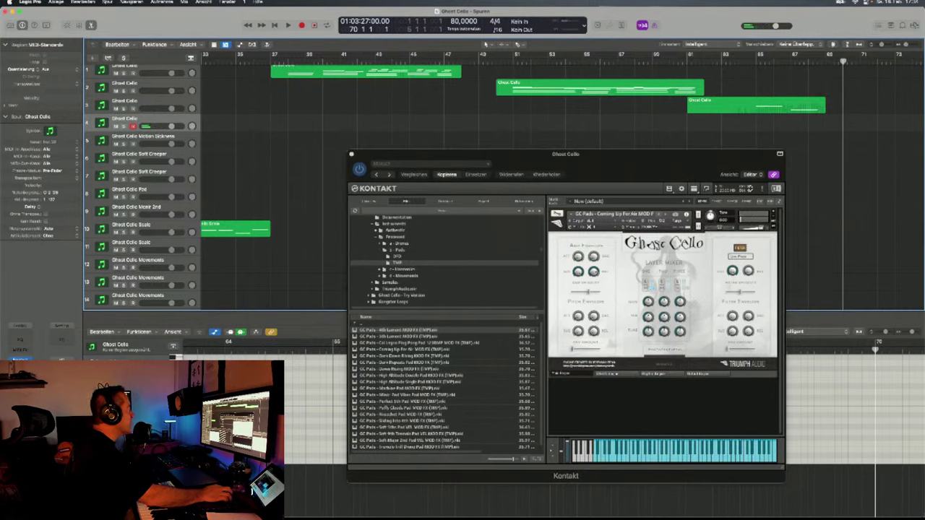
key("r")
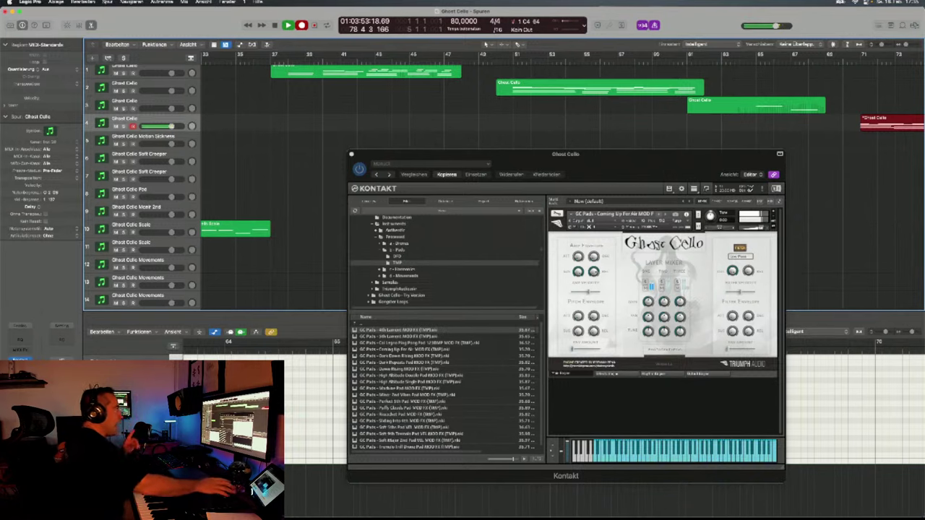
key("space")
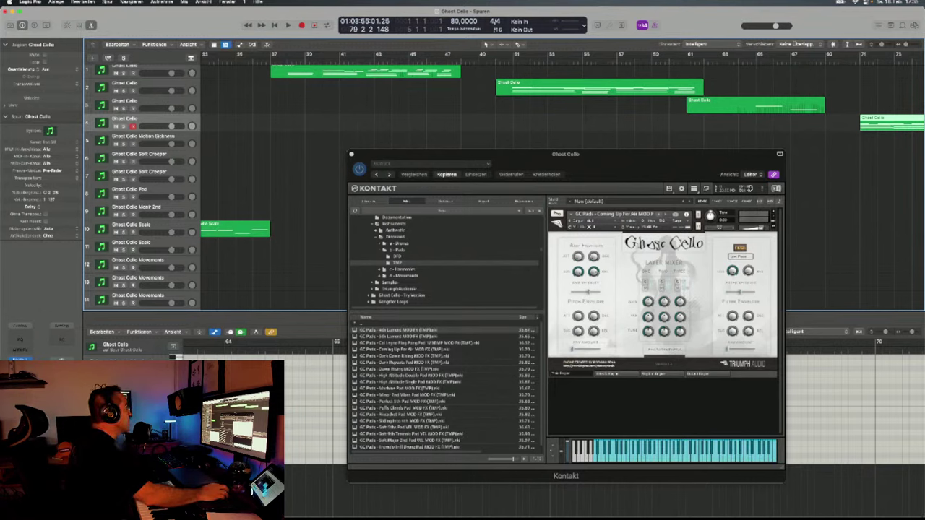
Duplicate the fourth Ghost Cello track and place the Kontakt window clear of the recorded regions.
key("super+d")
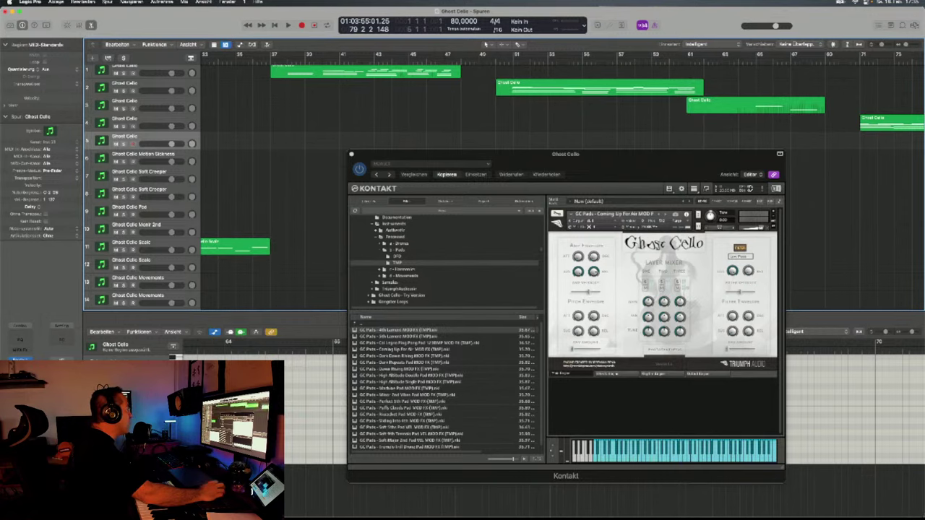
scroll(463, 180, "down", 5)
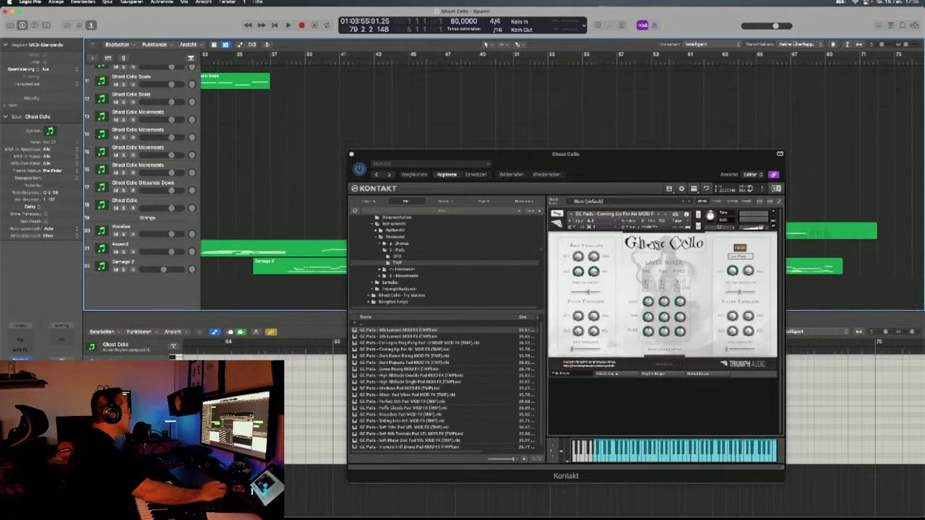
scroll(217, 180, "up", 5)
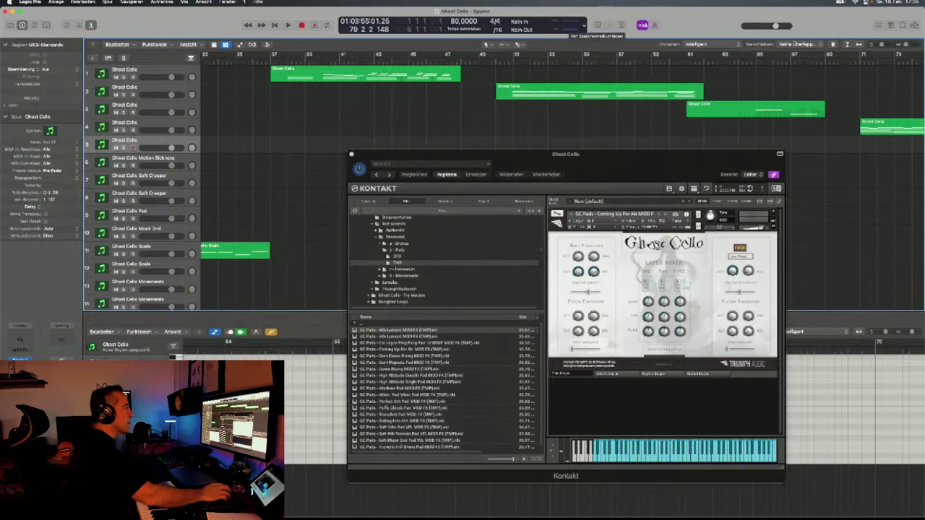
left_click_drag(433, 154, 334, 172)
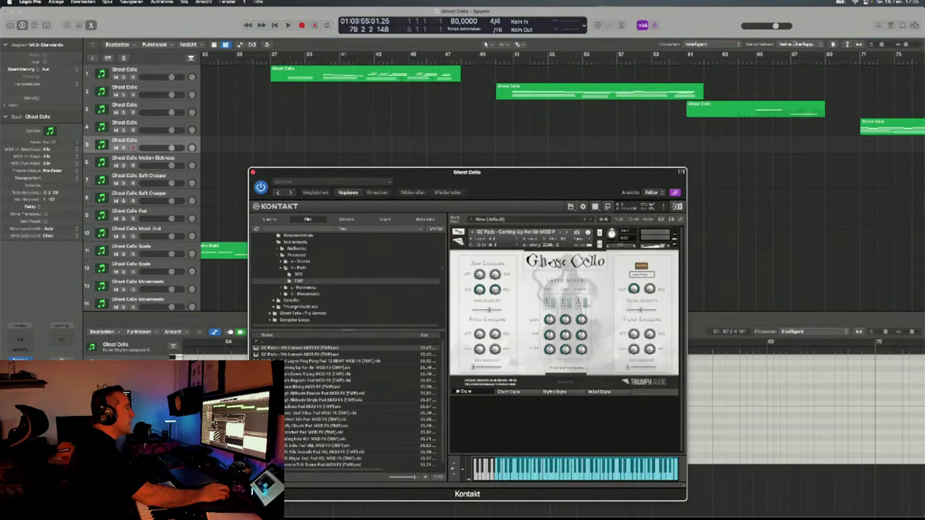
Set the playhead to bar 71 and audition pads on the fifth Ghost Cello track, from Dark Dawn Rising to High Altitude Double Pad.
scroll(578, 94, "right", 3)
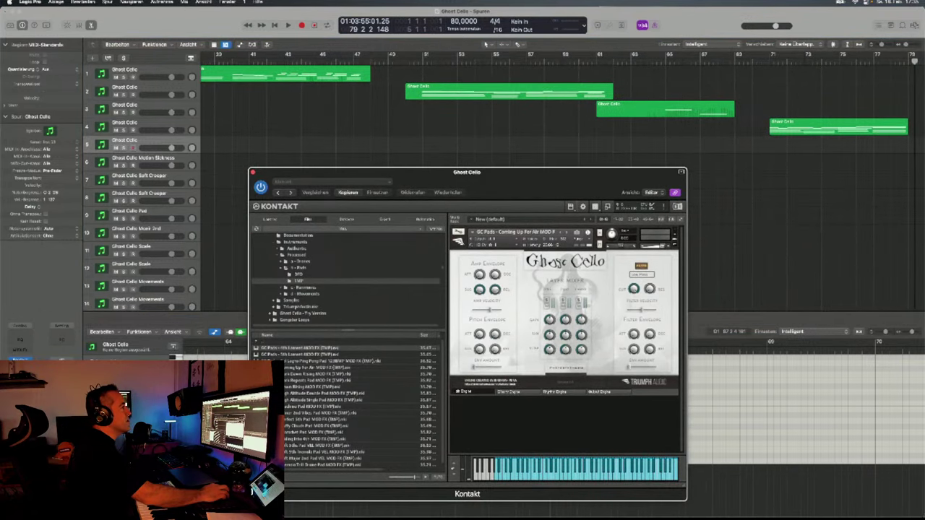
left_click(770, 55)
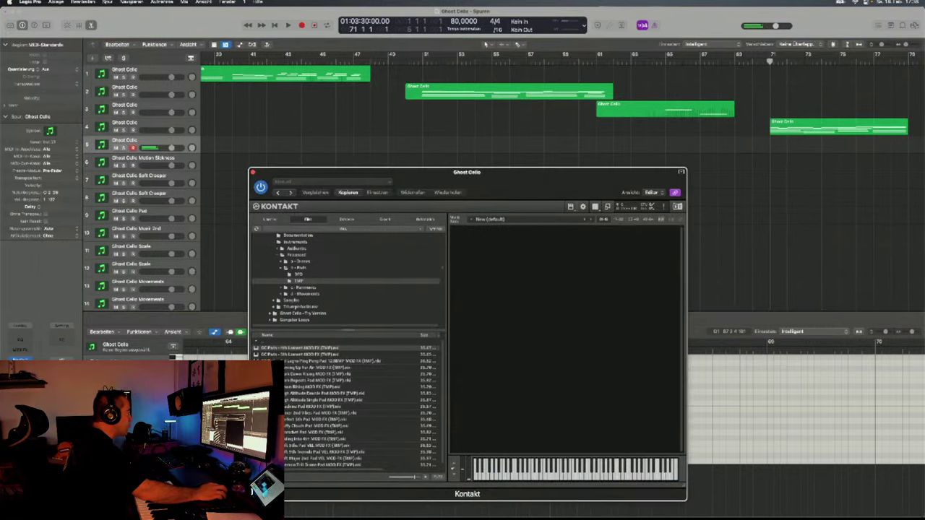
double_click(310, 373)
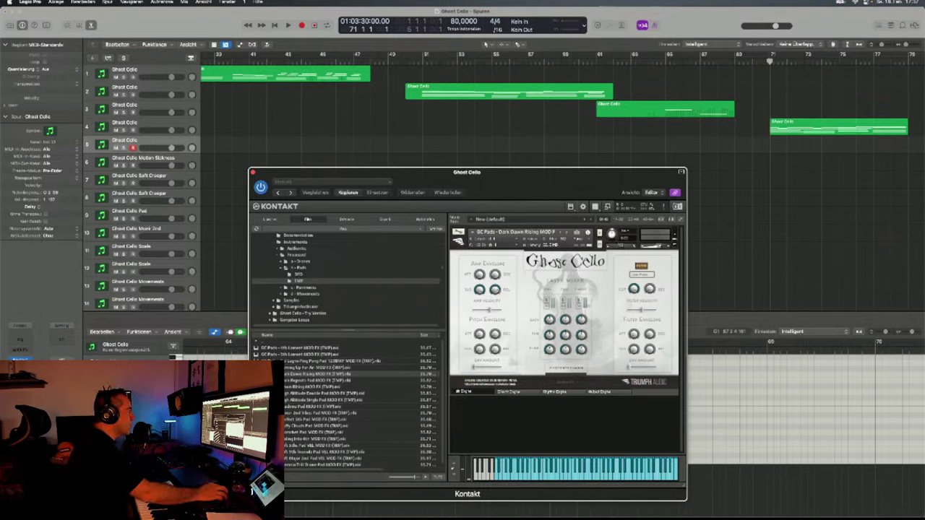
left_click(568, 233)
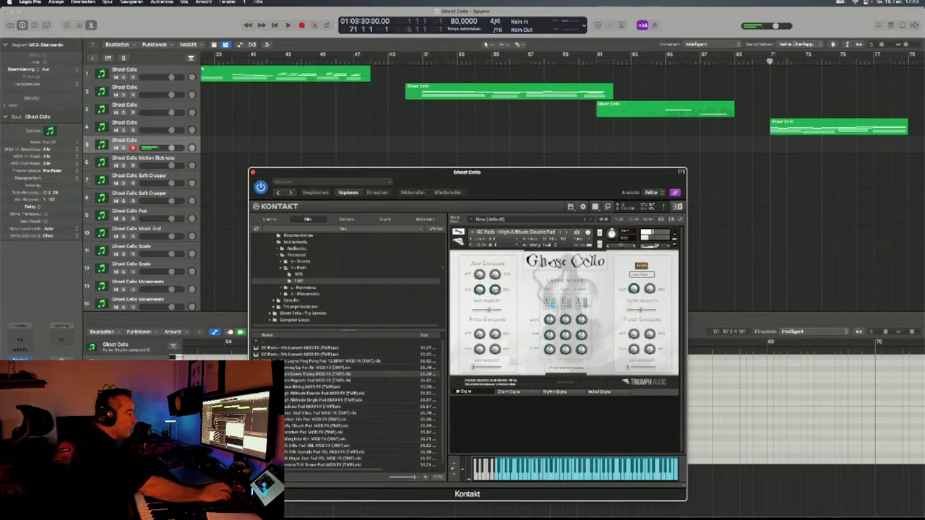
Move the Kontakt window off the arrangement and play back the early cello, Vocalise and Ascend regions from bar 20 to about bar 27.
key("p")
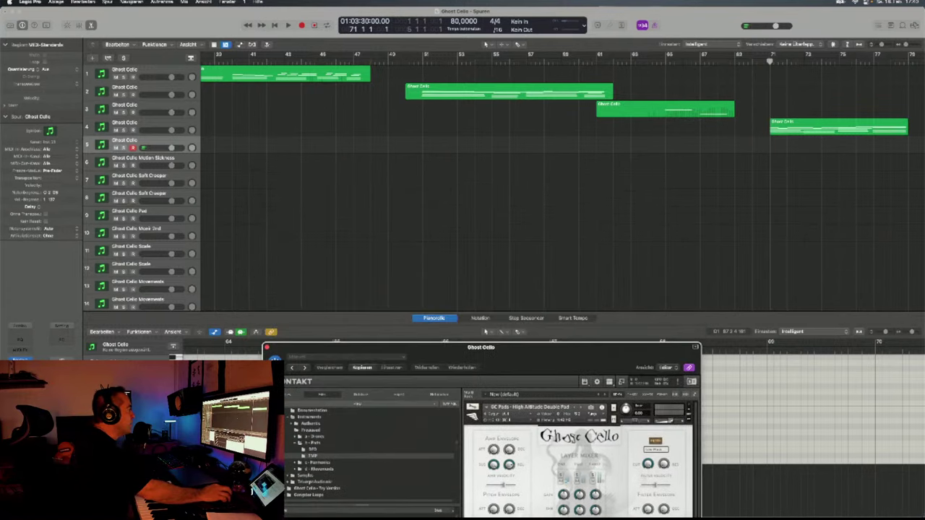
scroll(506, 181, "down", 5)
scroll(499, 181, "down", 3)
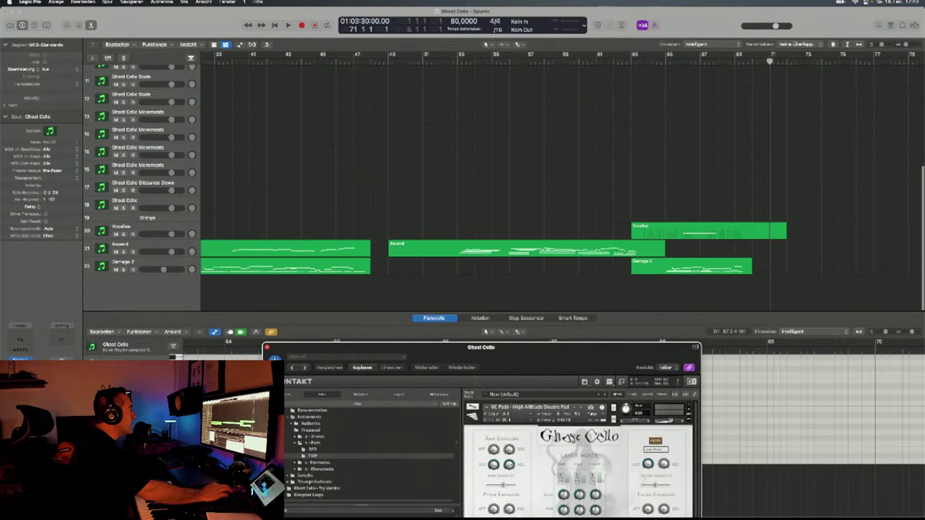
scroll(506, 181, "left", 15)
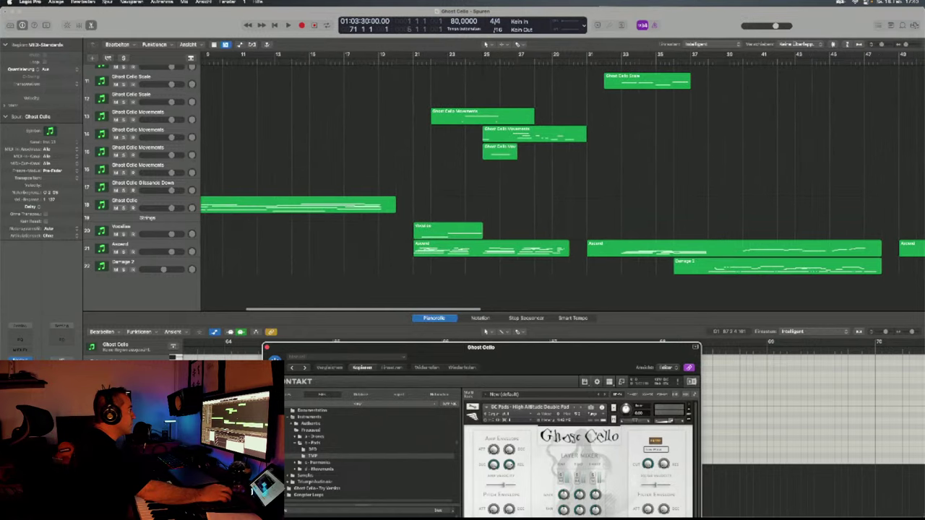
scroll(505, 180, "right", 8)
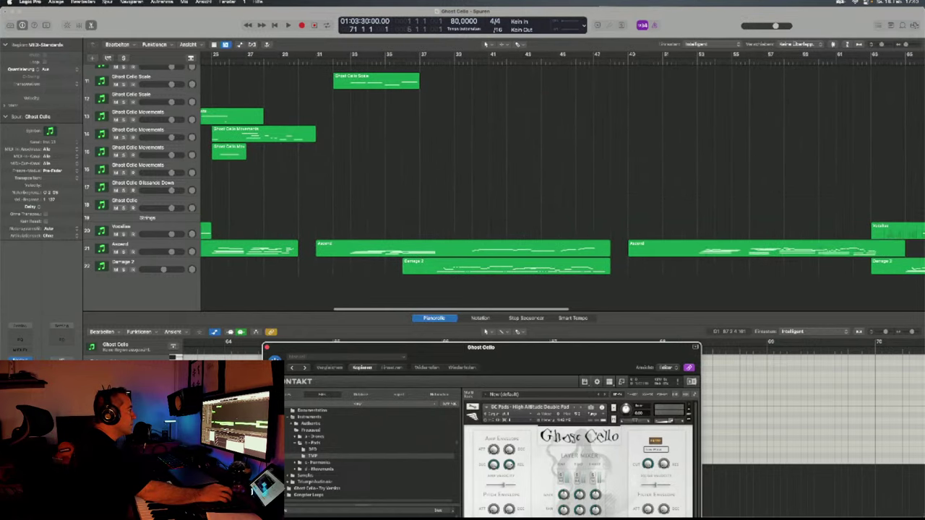
scroll(505, 180, "right", 5)
scroll(505, 180, "left", 7)
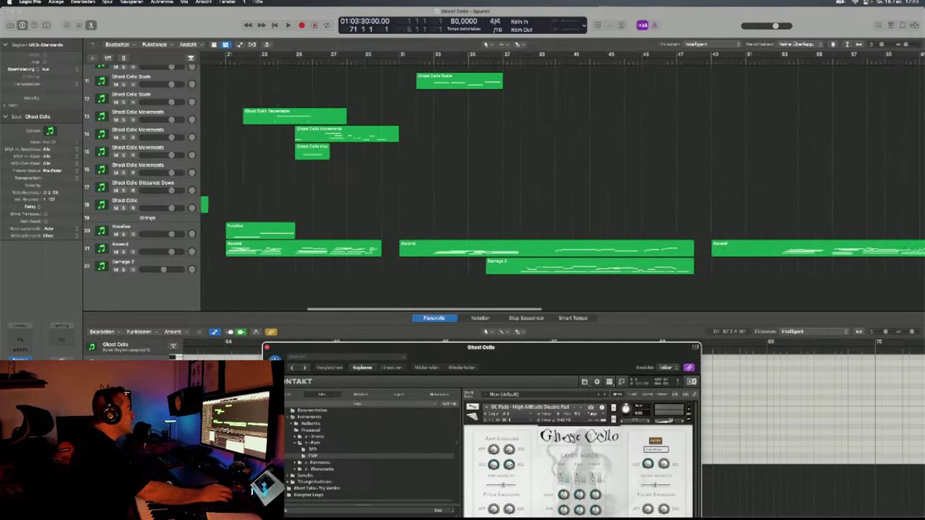
scroll(505, 181, "left", 3)
left_click(302, 58)
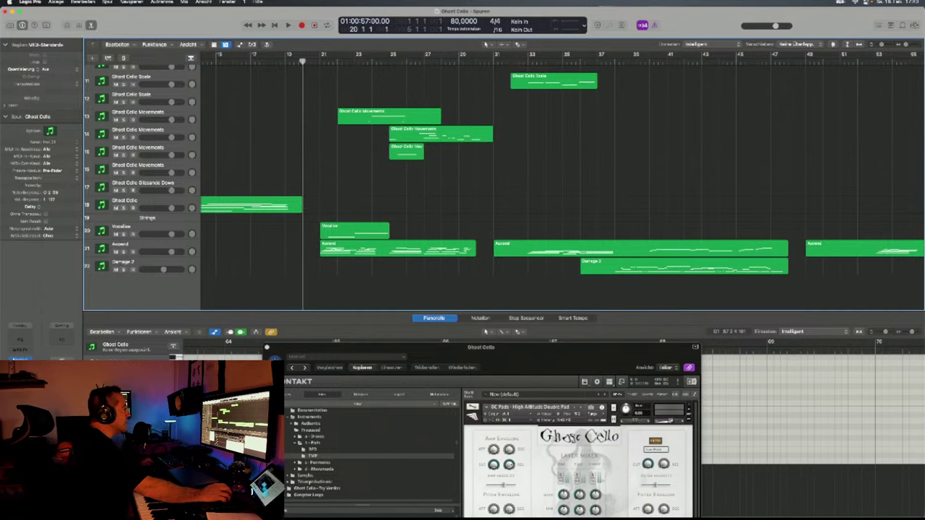
key("space")
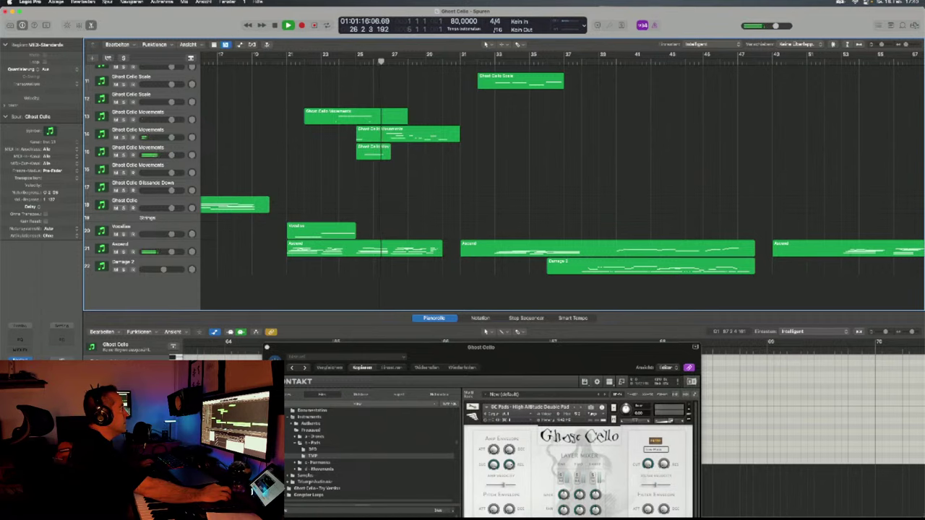
key("space")
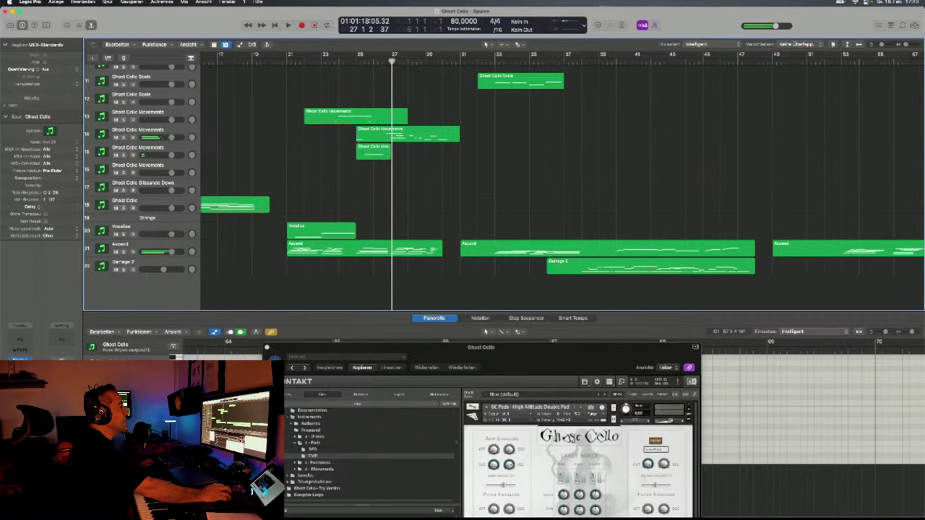
Play back the later section of the arrangement from about bar 52 to about bar 58.
scroll(555, 180, "right", 10)
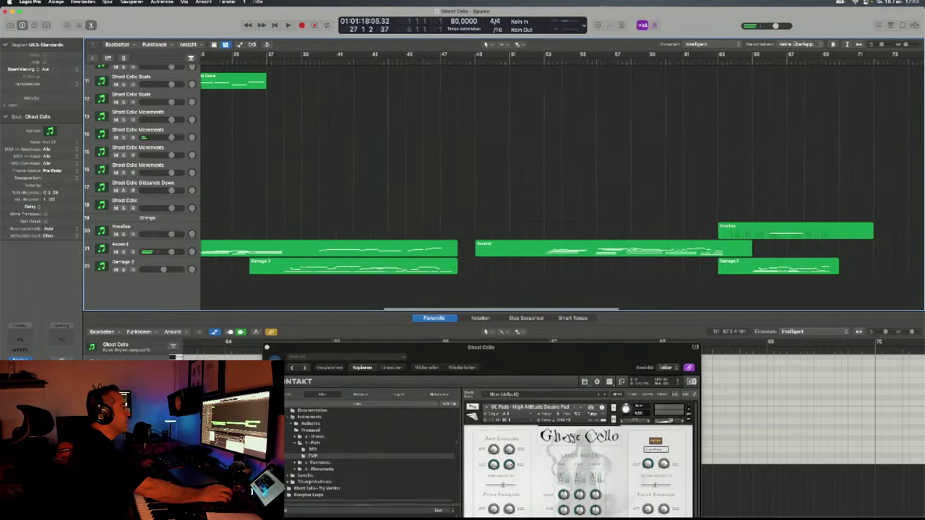
left_click(514, 55)
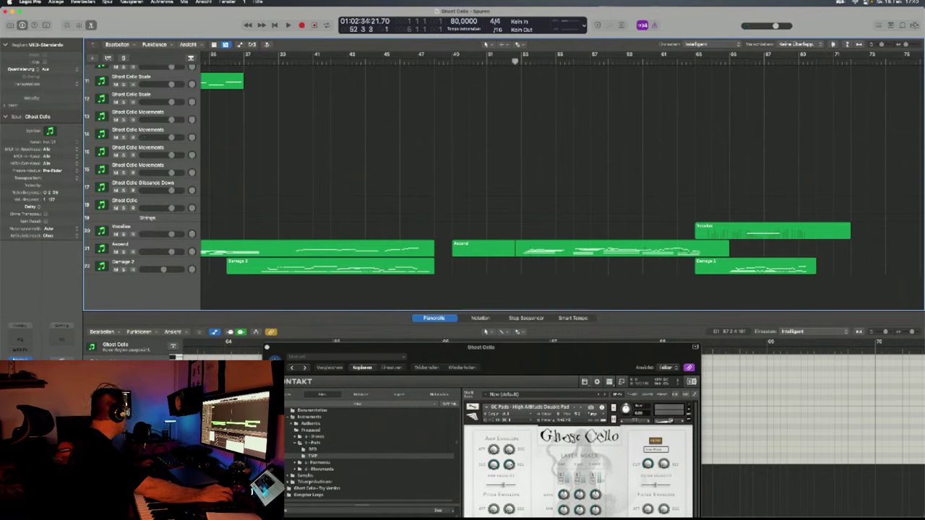
key("space")
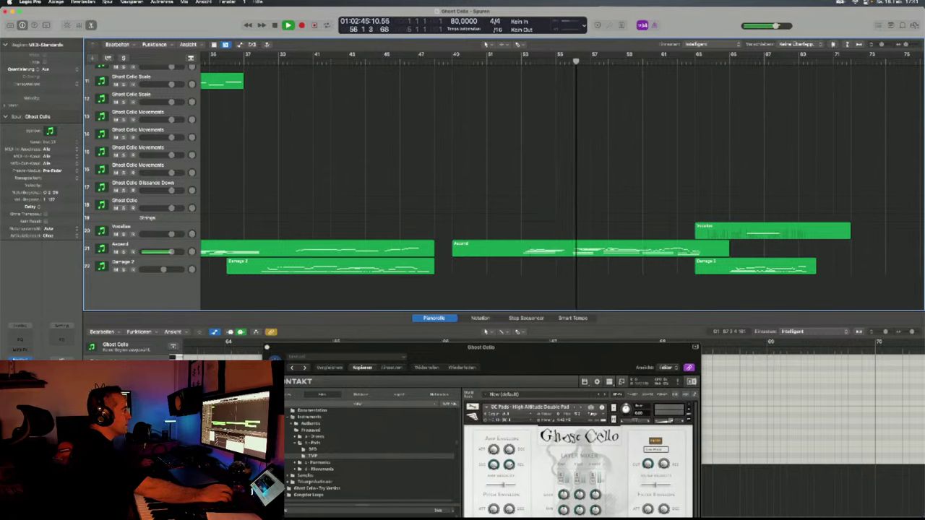
scroll(564, 181, "left", 3)
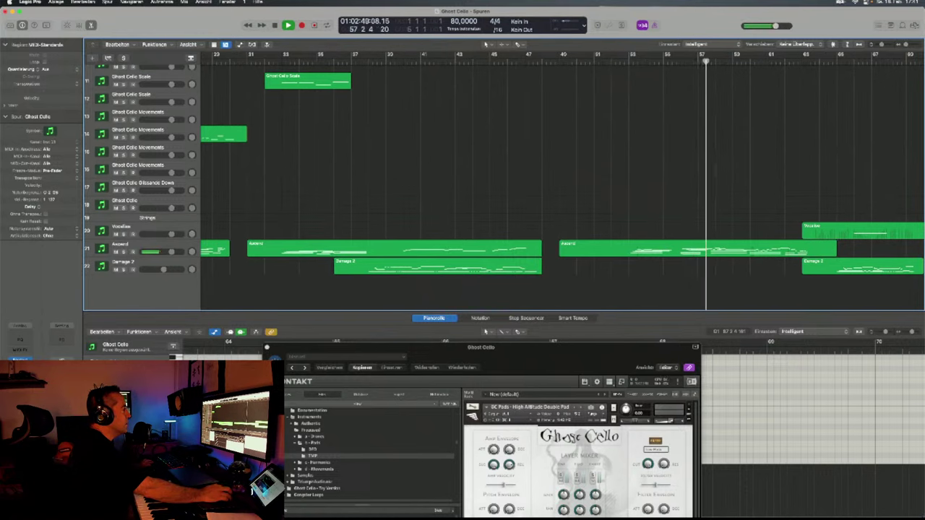
left_click(275, 25)
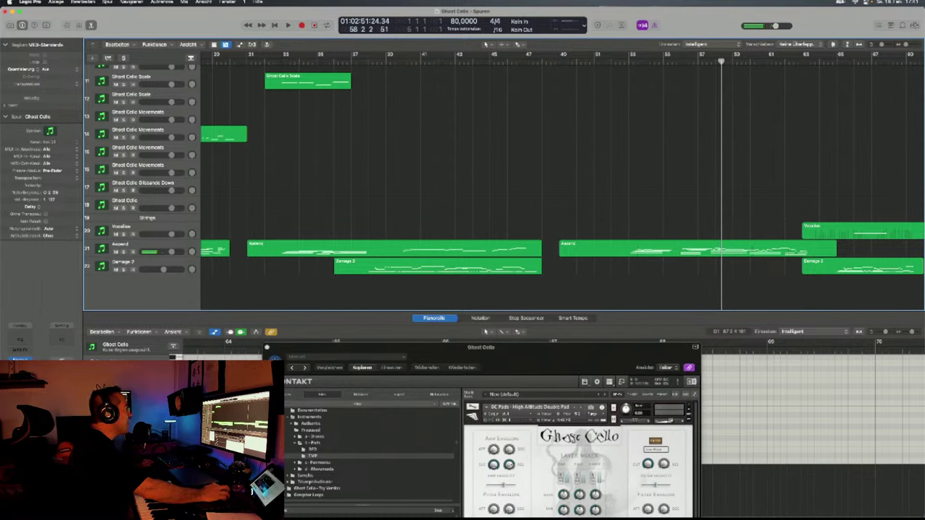
Solo and select the Ascend track, play it briefly from about bar 31, and bring its Kontakt instrument fully into view.
key("s")
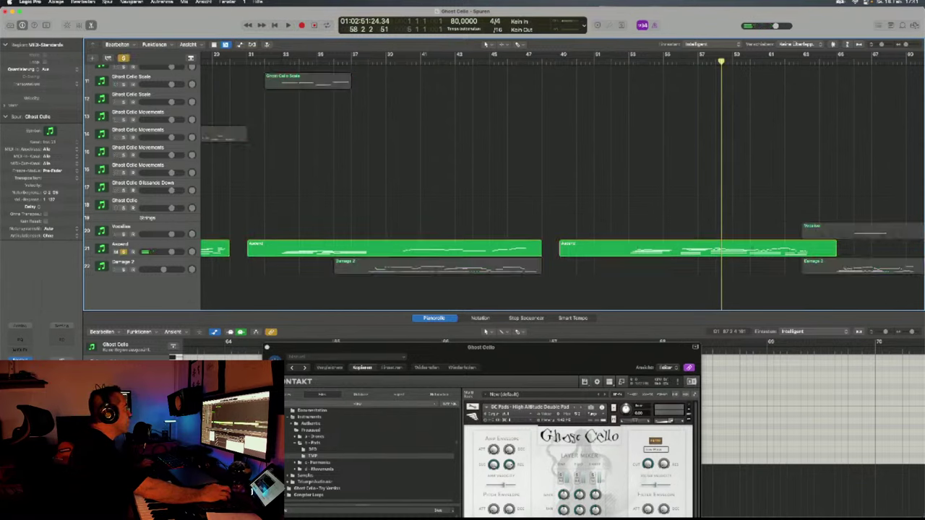
key("Return")
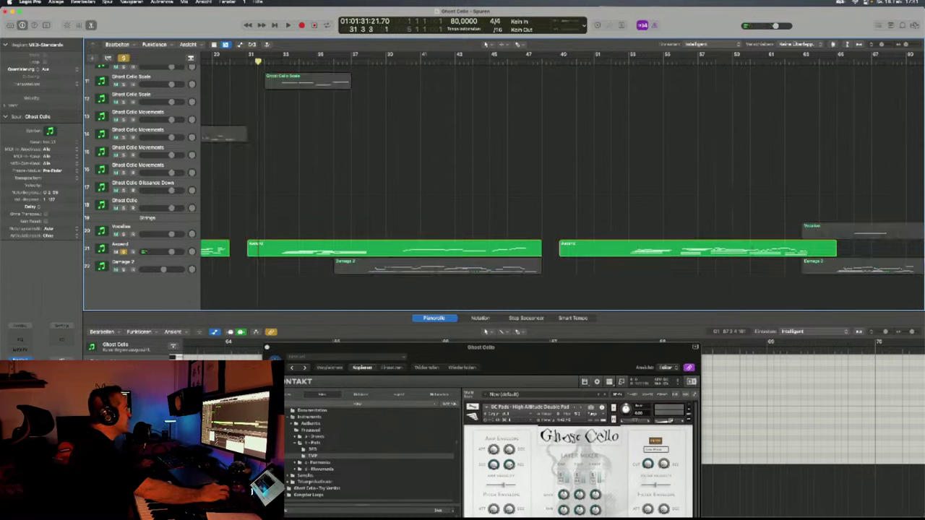
left_click(138, 248)
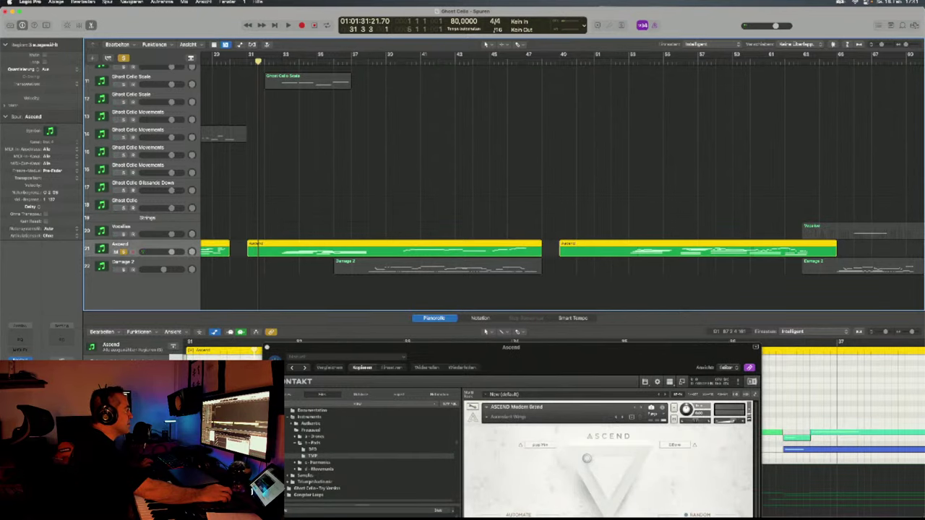
key("space")
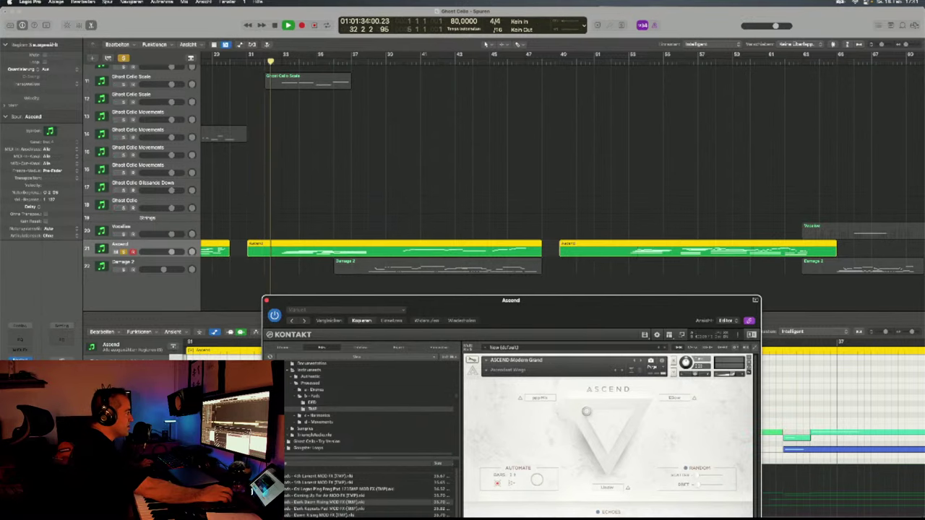
key("space")
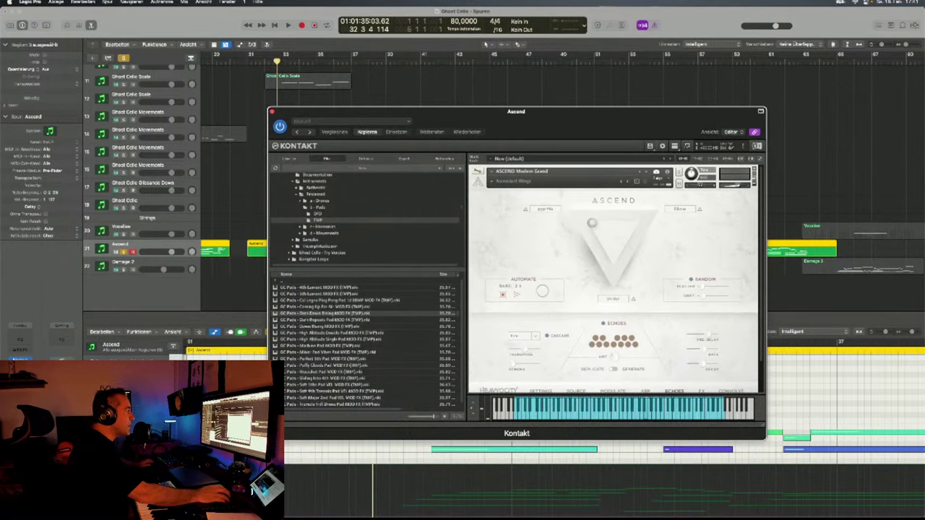
Play back the soloed Ascend track from about bar 32 to bar 36, then turn its solo off.
scroll(613, 274, "down", 2)
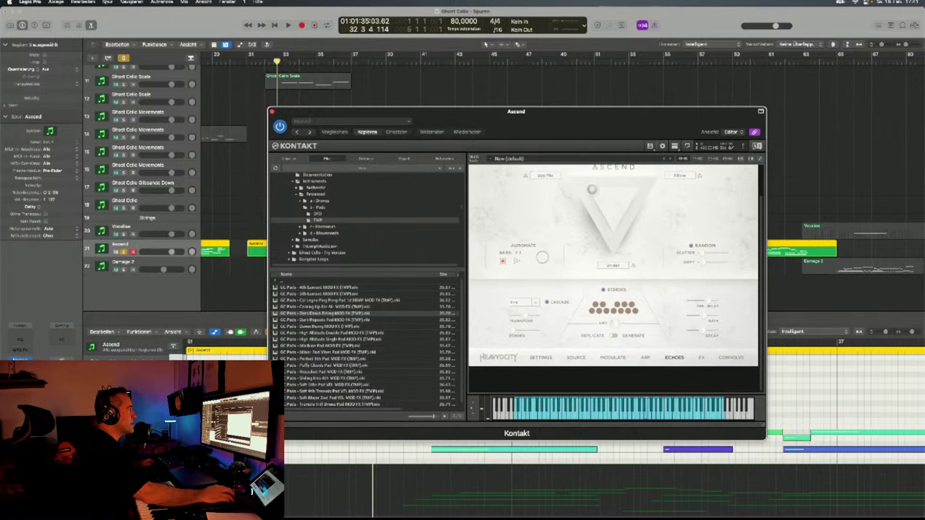
key("space")
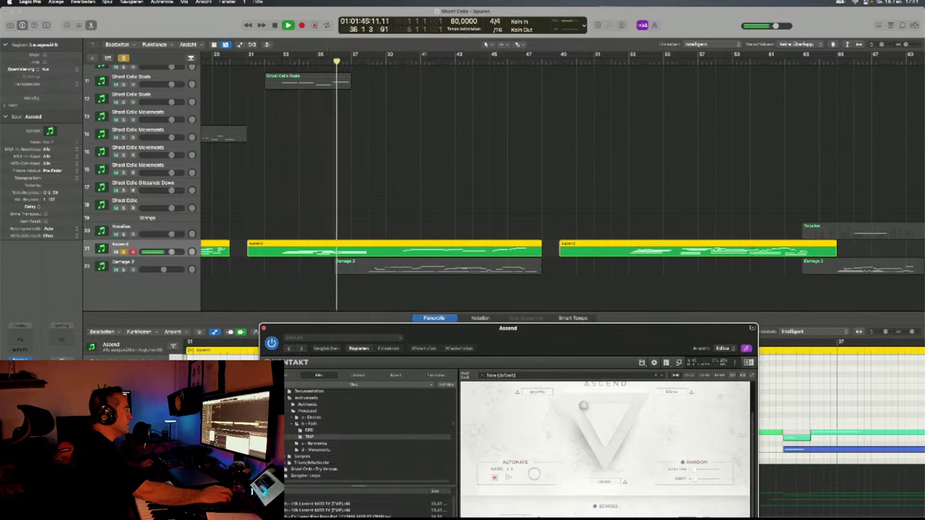
key("space")
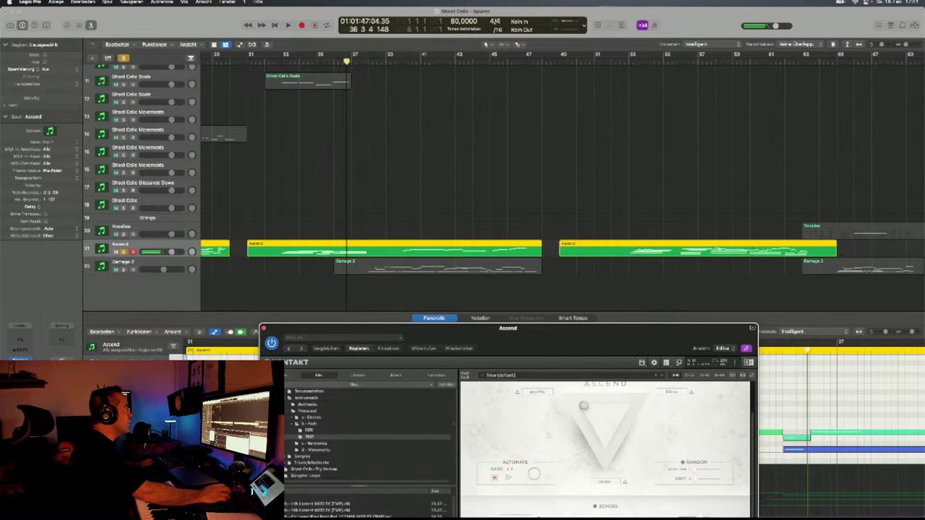
scroll(506, 180, "up", 10)
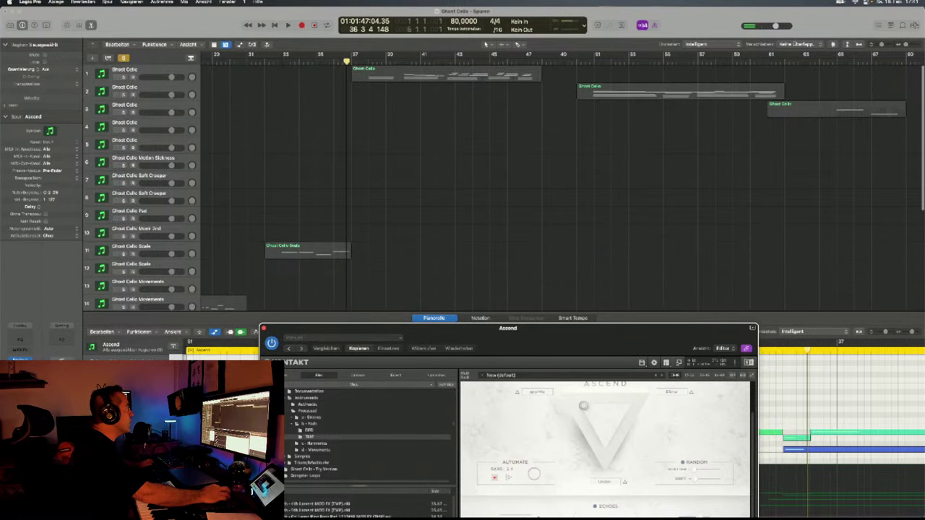
key("super+a")
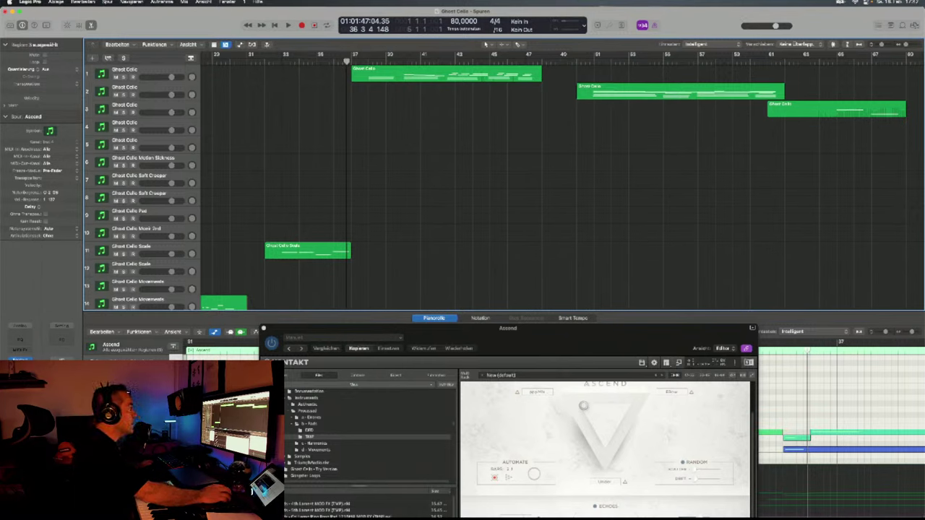
Select the fifth Ghost Cello track and place its Kontakt window below the cello regions around bars 49 to 79.
left_click_drag(507, 328, 475, 192)
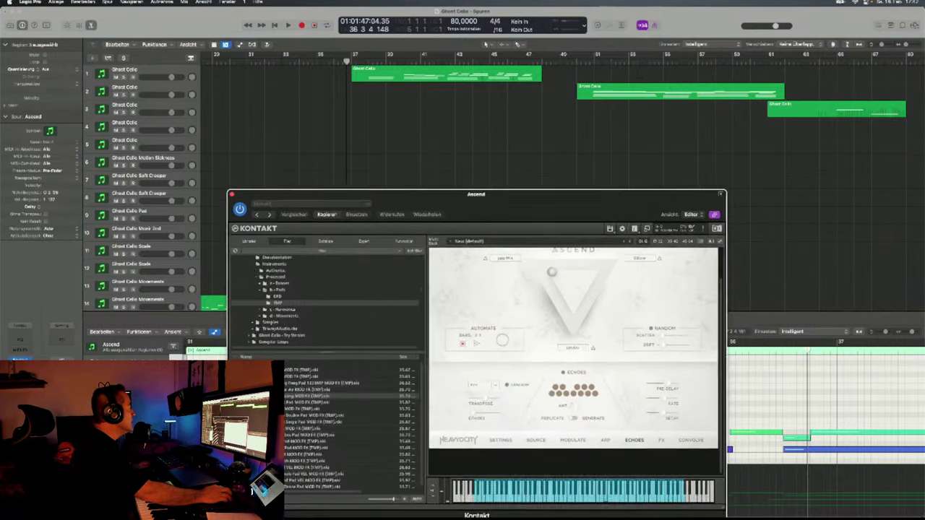
scroll(549, 119, "right", 2)
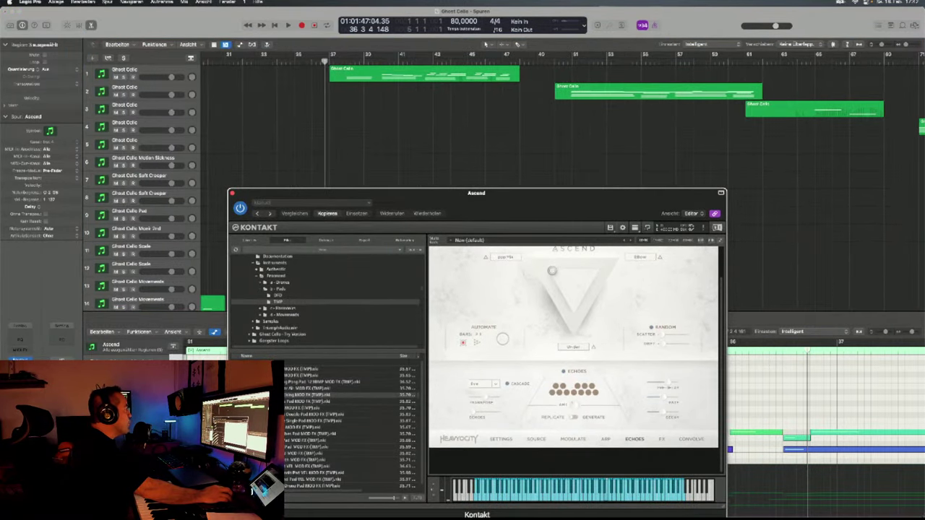
scroll(549, 119, "down", 4)
scroll(549, 119, "up", 4)
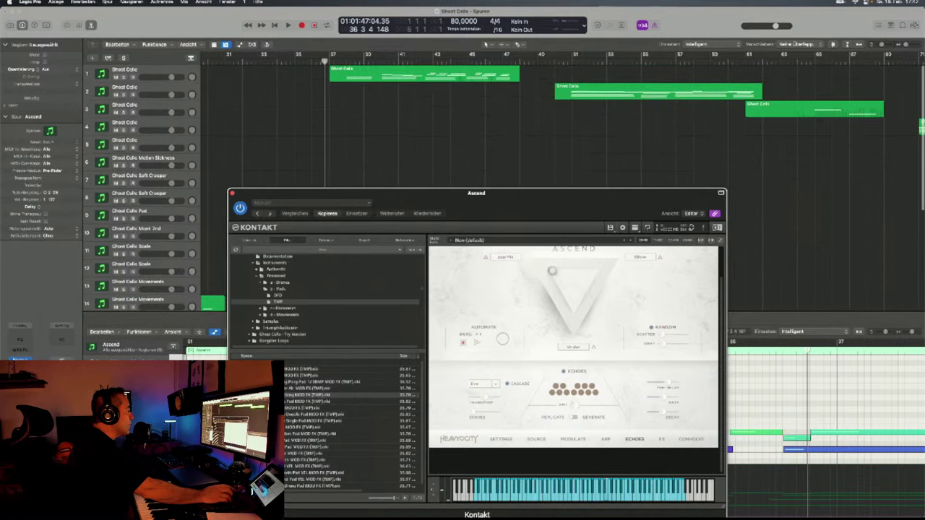
scroll(549, 120, "down", 4)
scroll(549, 120, "up", 4)
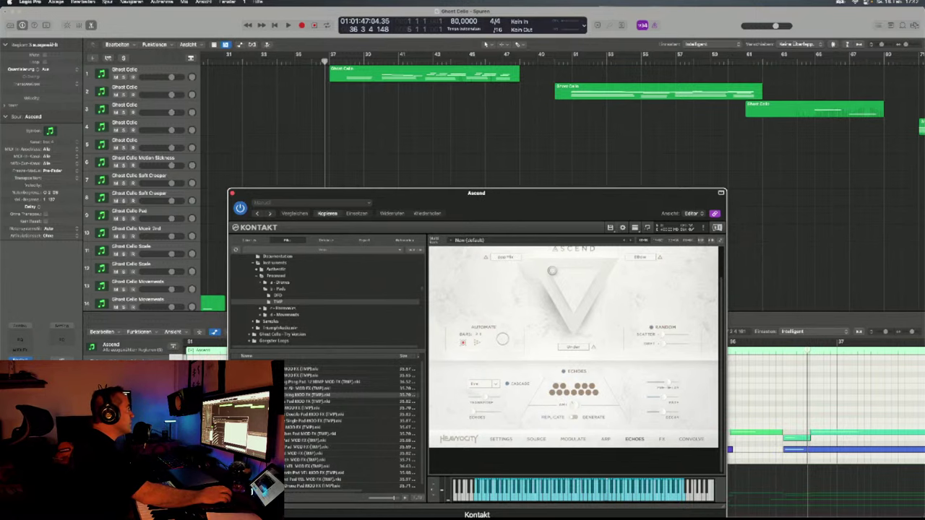
scroll(549, 120, "right", 10)
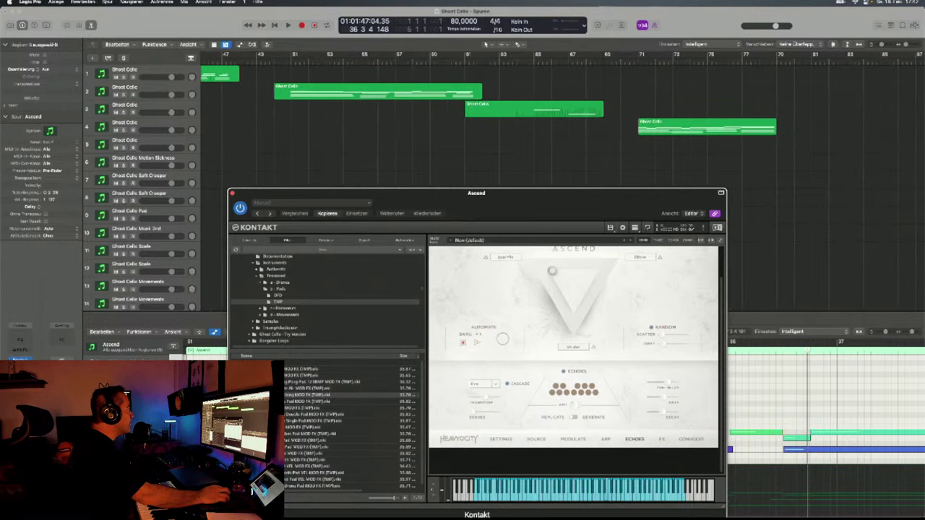
left_click(144, 141)
left_click_drag(446, 193, 569, 173)
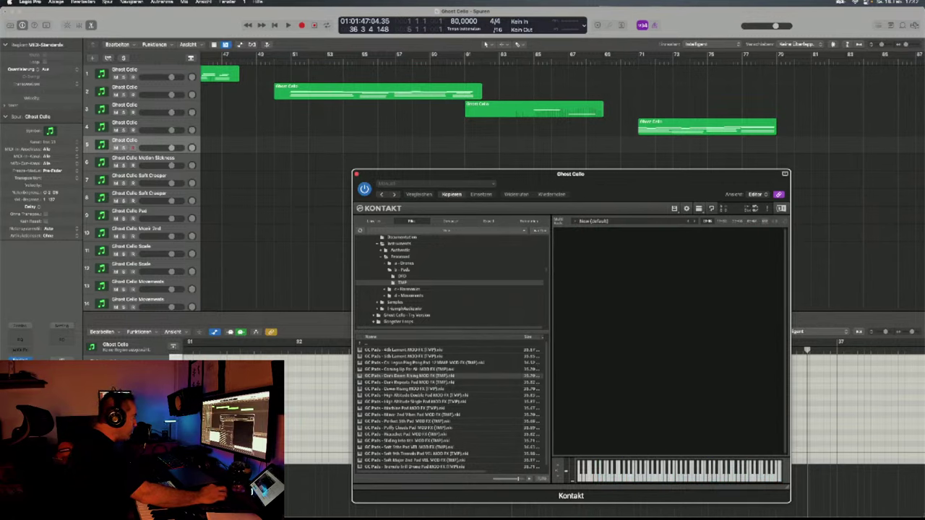
Audition the Minor 2nd Vibes Pad MOD FX and load the Perfect 5th Pad MOD FX on the fifth Ghost Cello track.
key("Down")
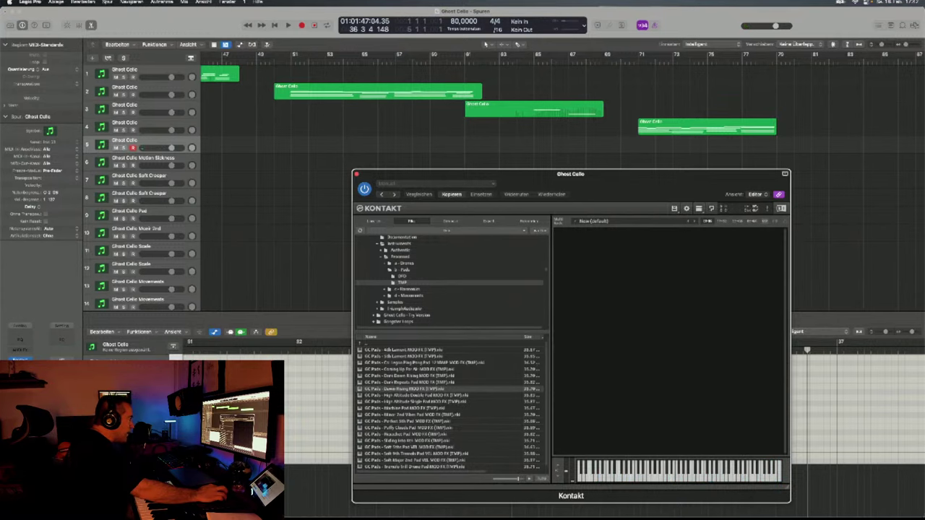
double_click(412, 415)
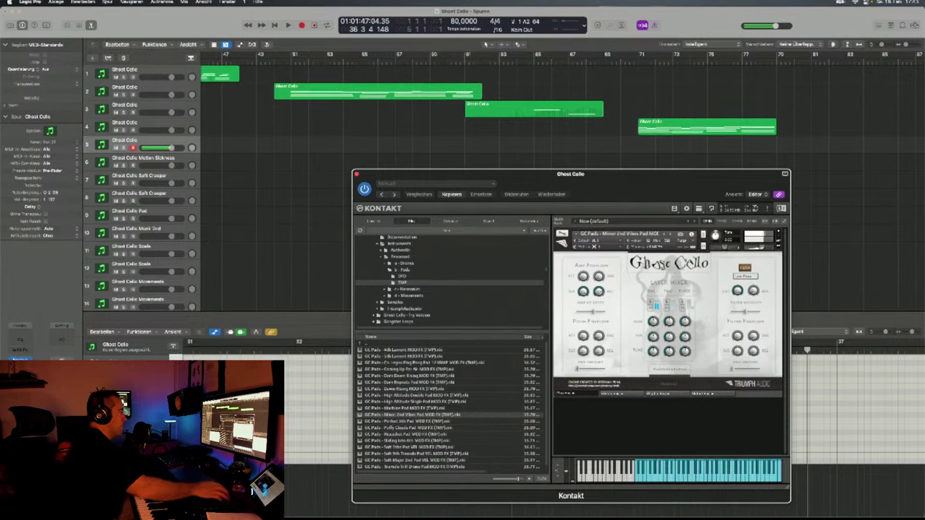
left_click_drag(506, 174, 503, 140)
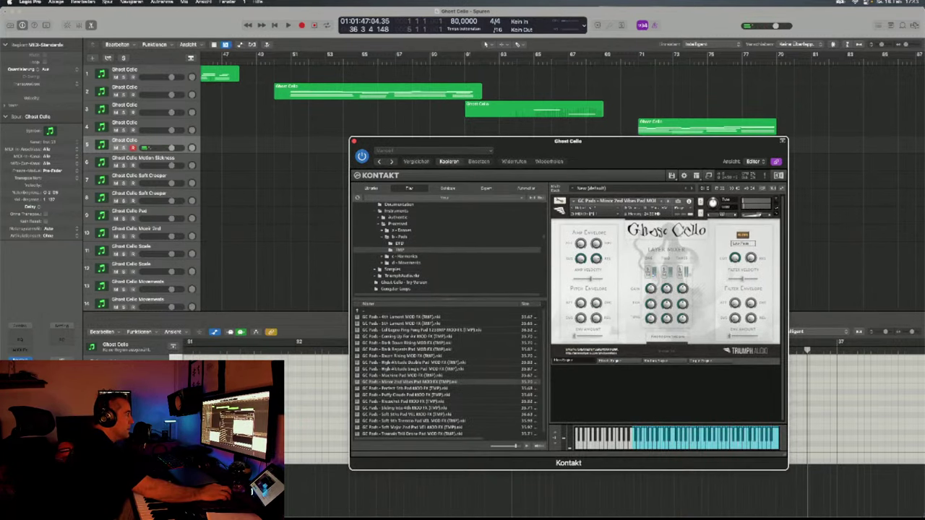
key("Down")
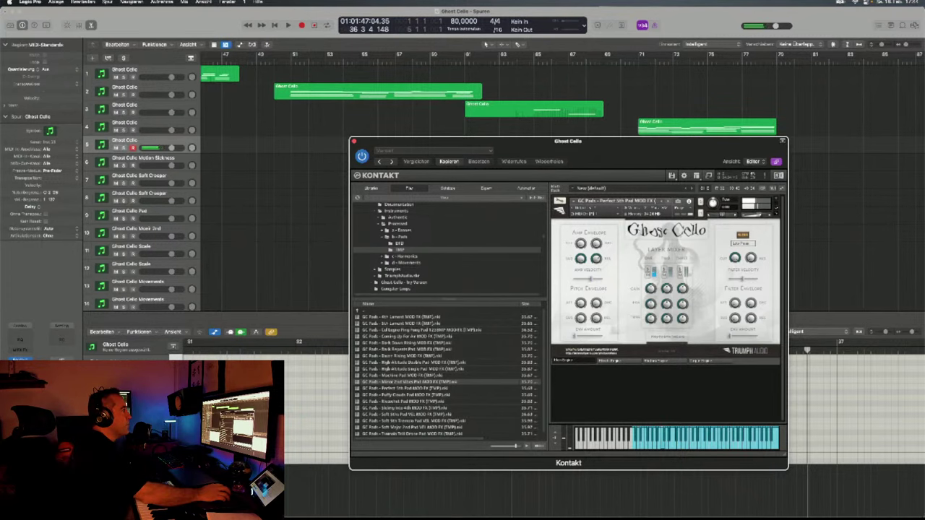
Record a Perfect 5th Pad part on the fifth Ghost Cello track from bar 81 to about bar 90.
left_click_drag(506, 141, 396, 176)
scroll(505, 101, "right", 5)
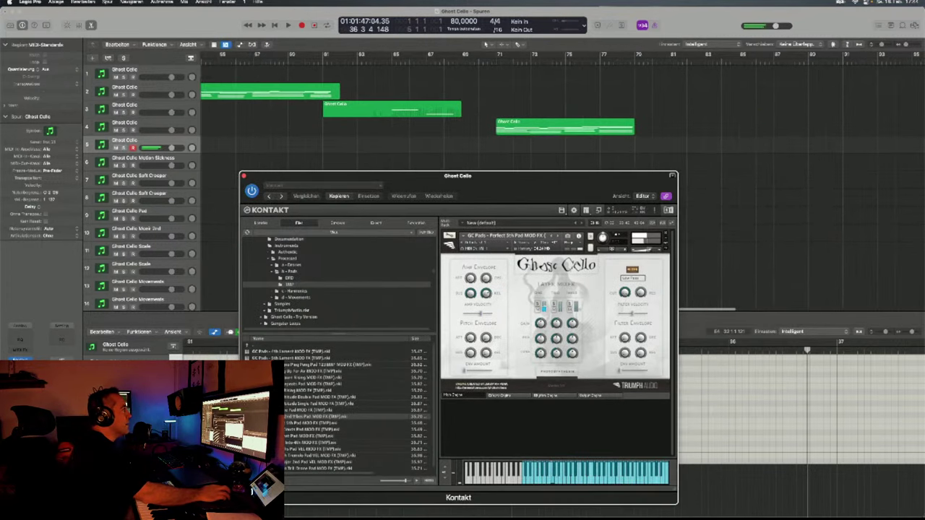
left_click(669, 54)
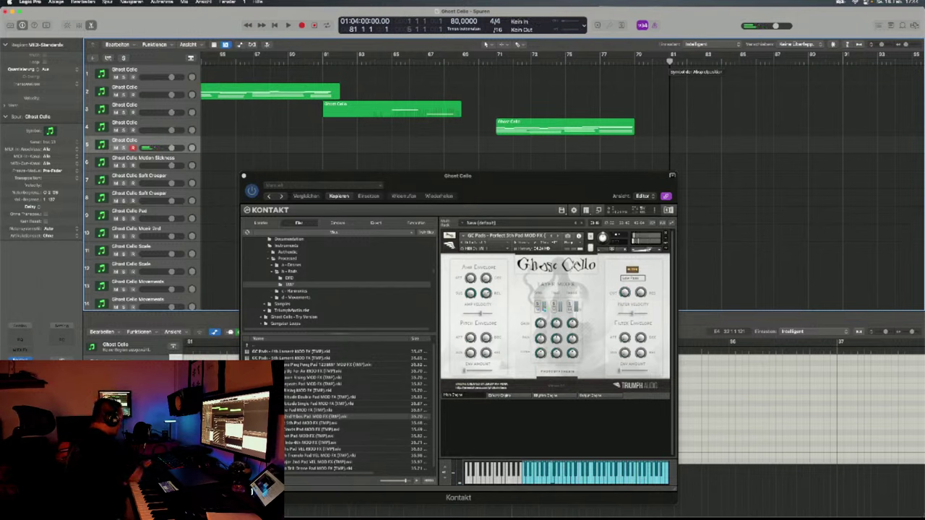
key("r")
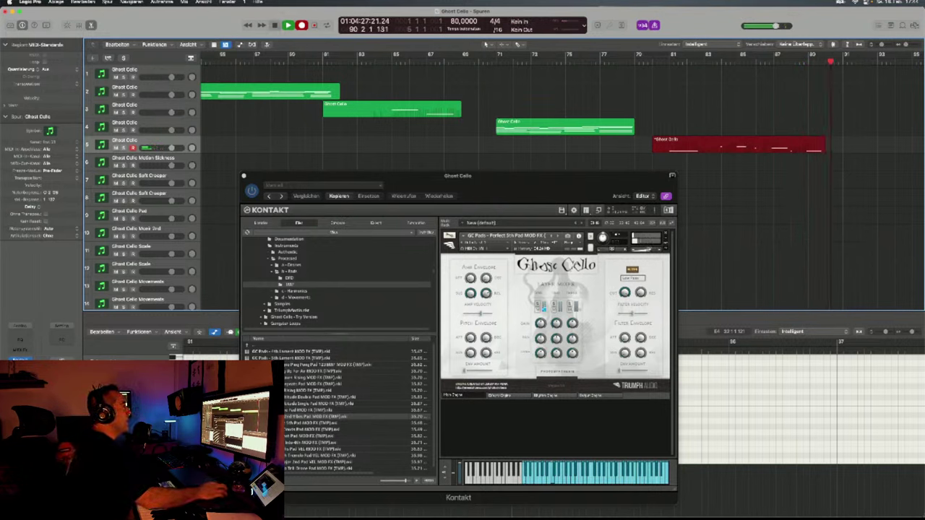
key("space")
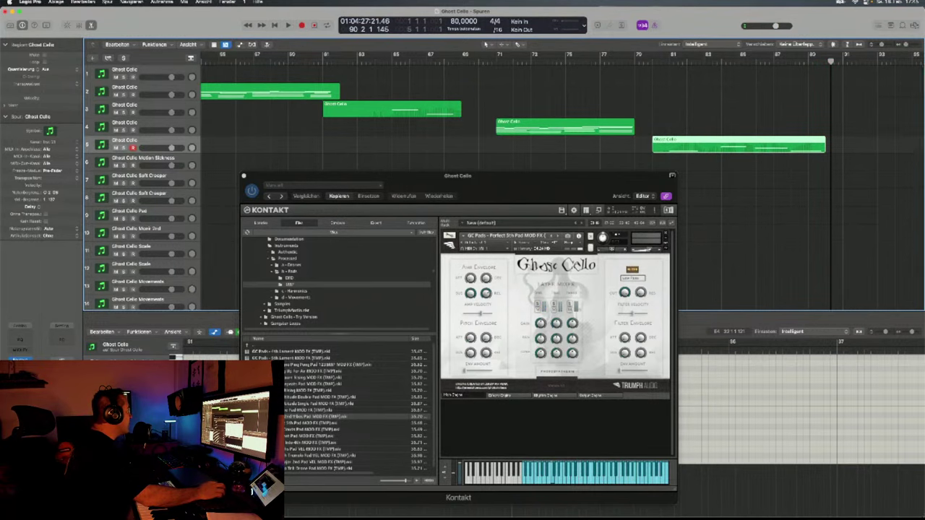
Try the minor 2nd cello track, then record a part on the first Ghost Cello Scale track from bar 80 to about bar 89.
left_click(136, 228)
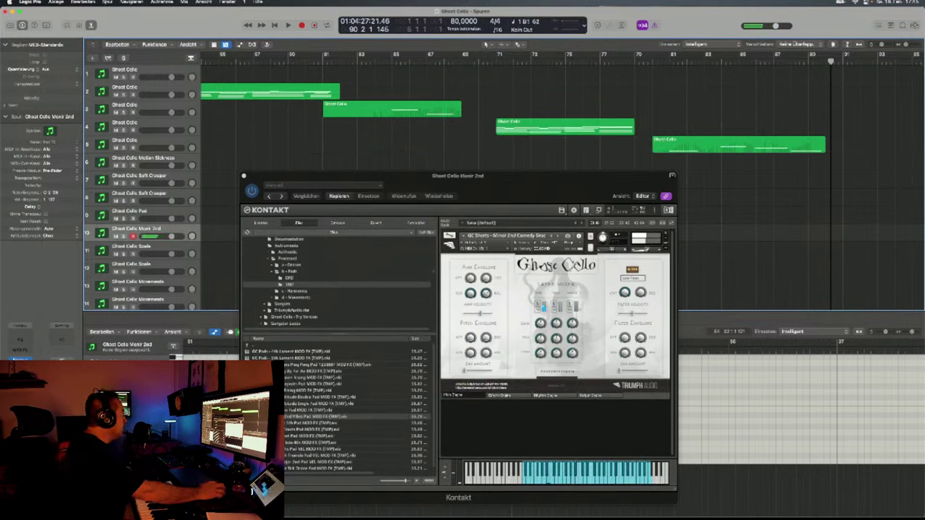
left_click(136, 246)
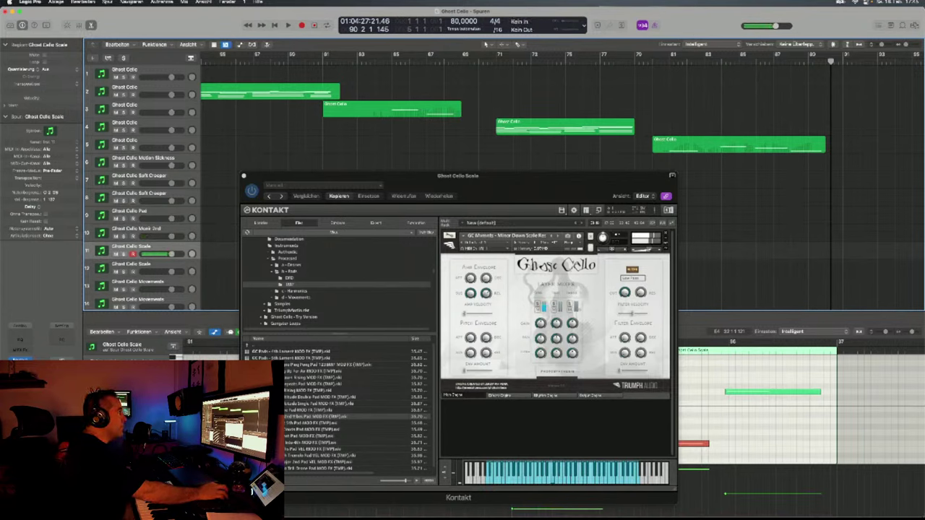
key("comma")
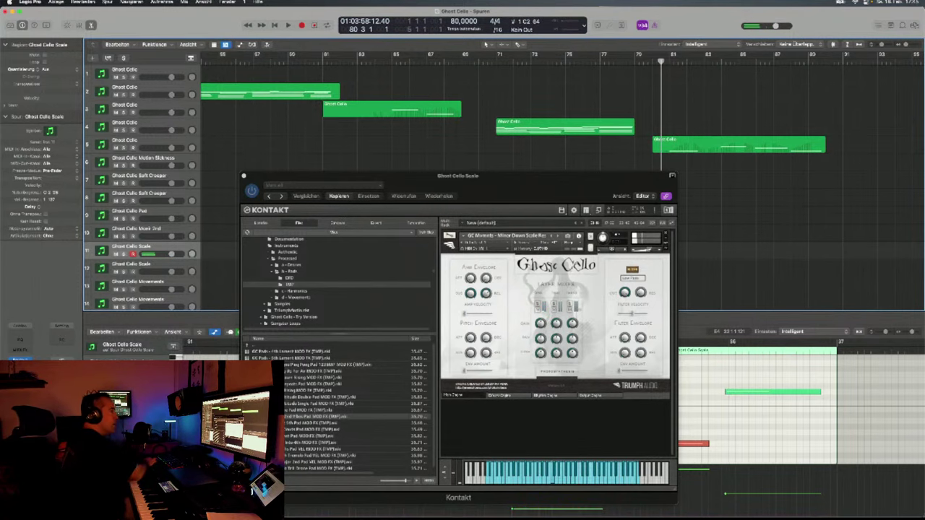
key("r")
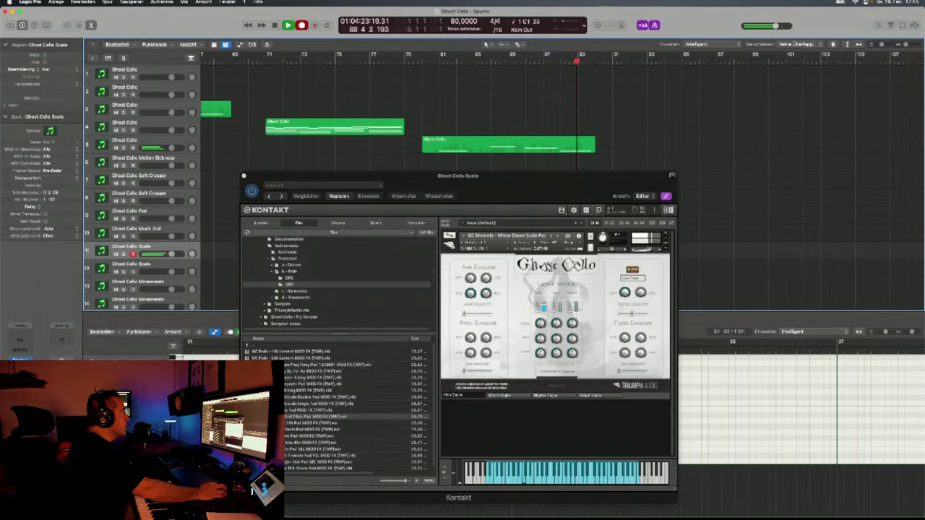
key("space")
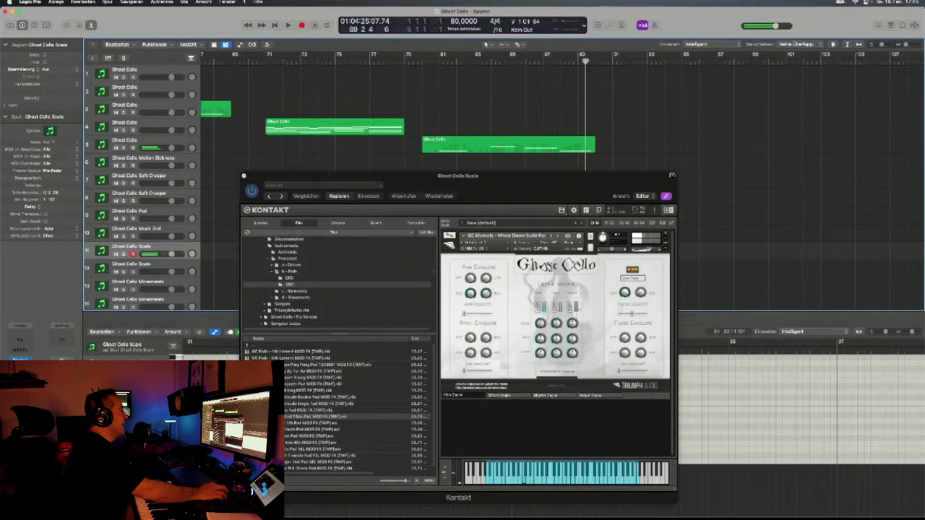
Record a piano part on the Ascend track from bar 81 to about bar 90.
scroll(405, 181, "down", 5)
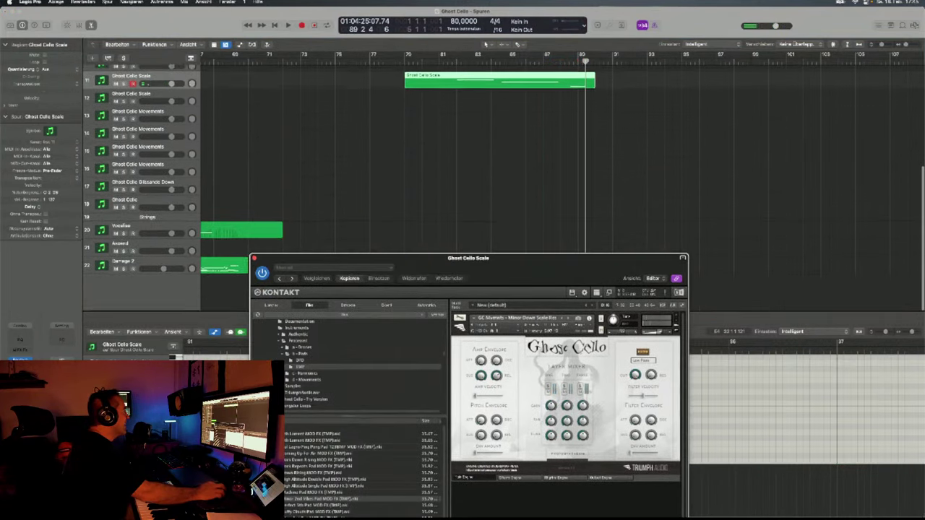
left_click(137, 247)
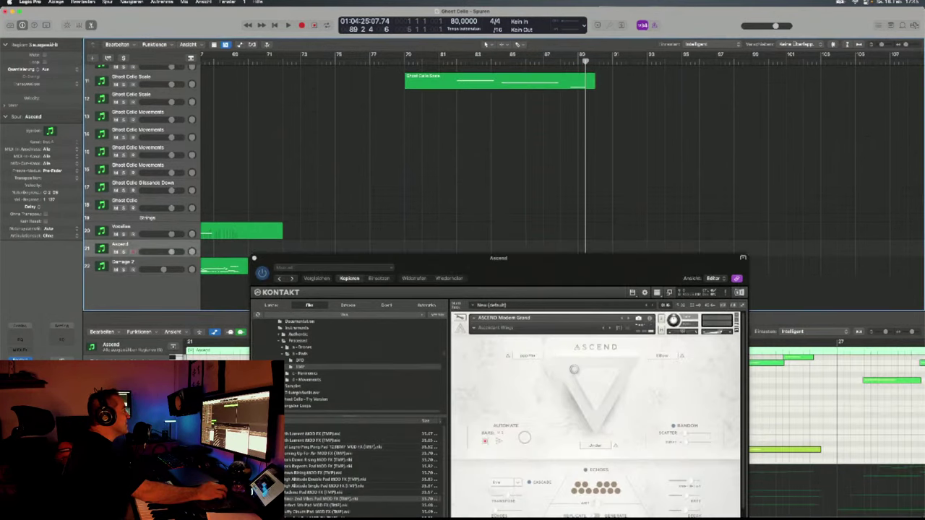
key("Return")
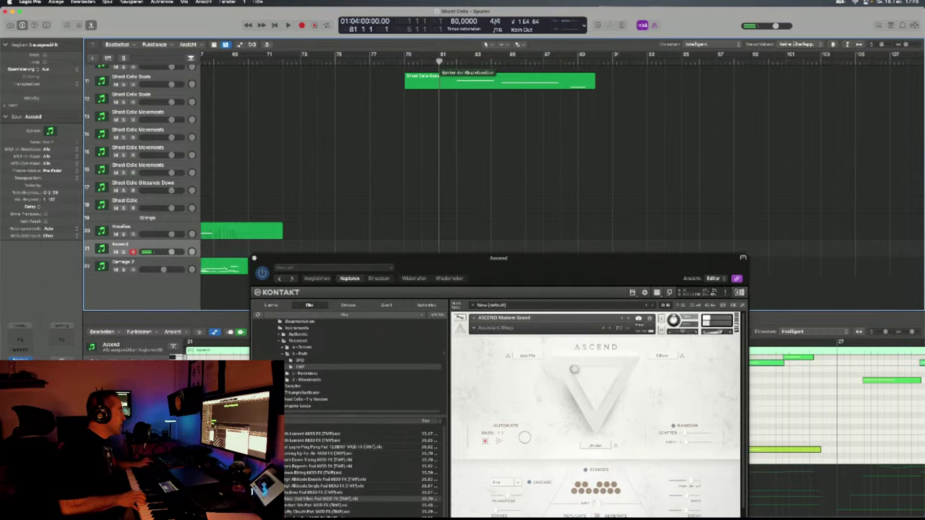
key("r")
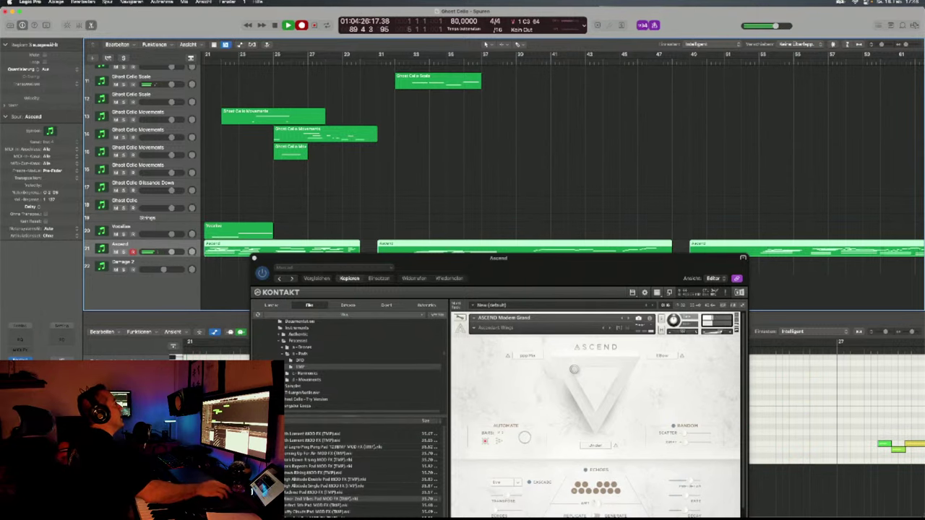
key("space")
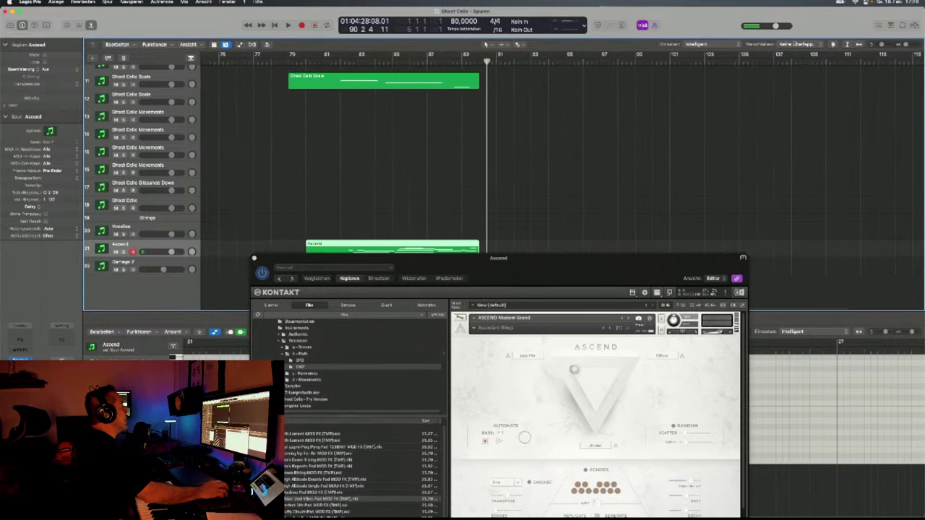
Select the Damage 2 track and set the playhead to bar 81.
key("Down")
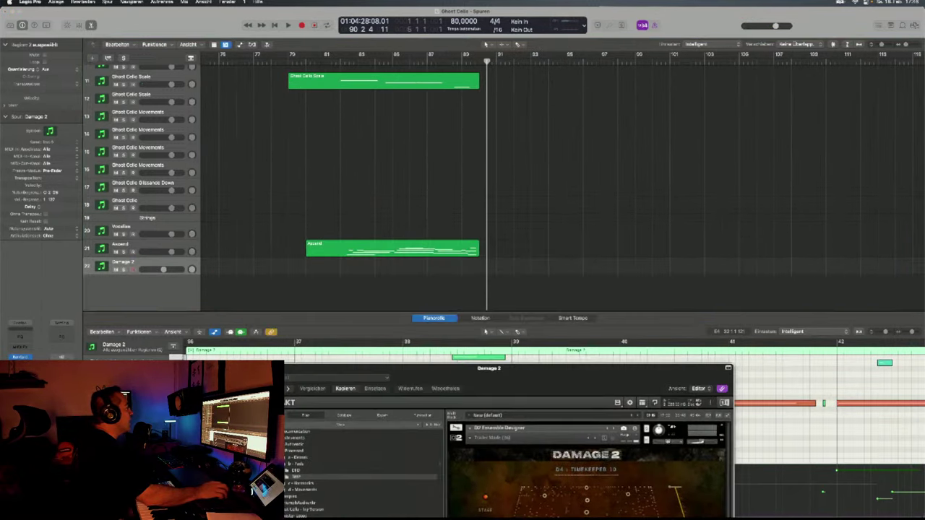
left_click(323, 55)
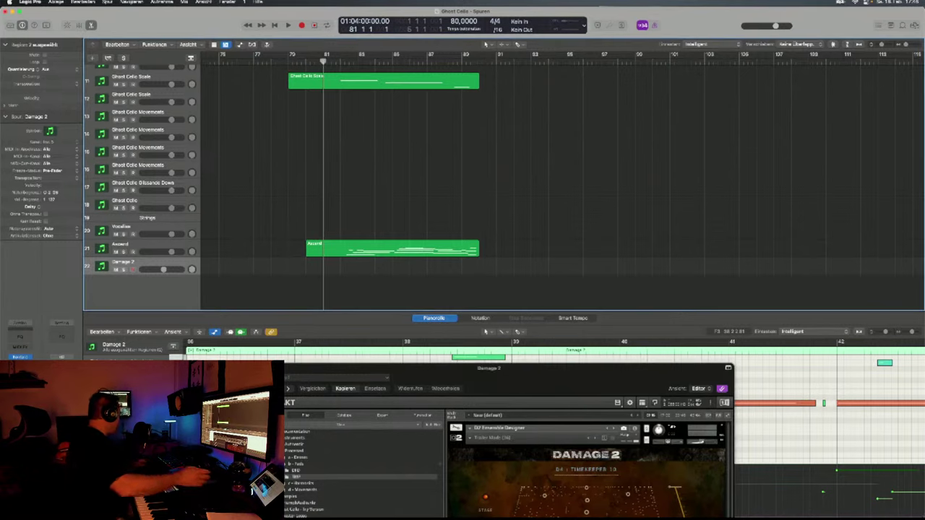
key("r")
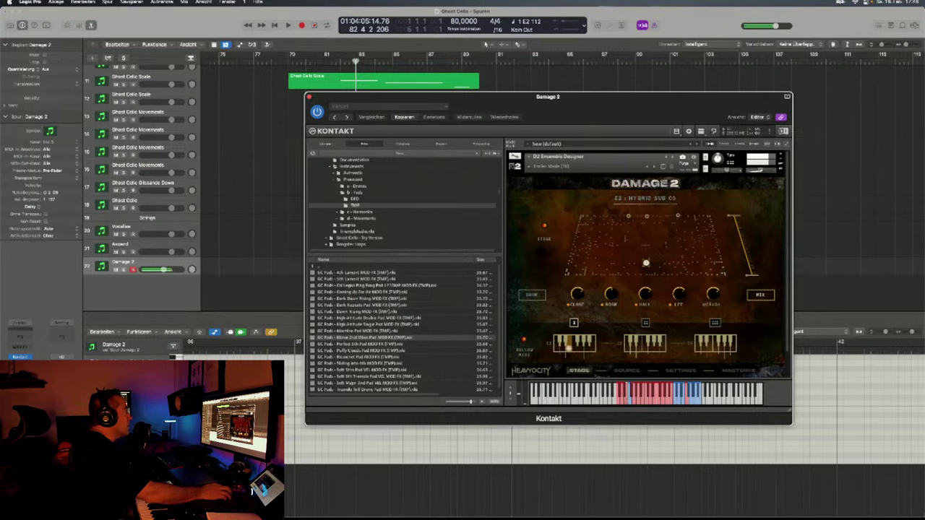
left_click_drag(548, 113, 548, 336)
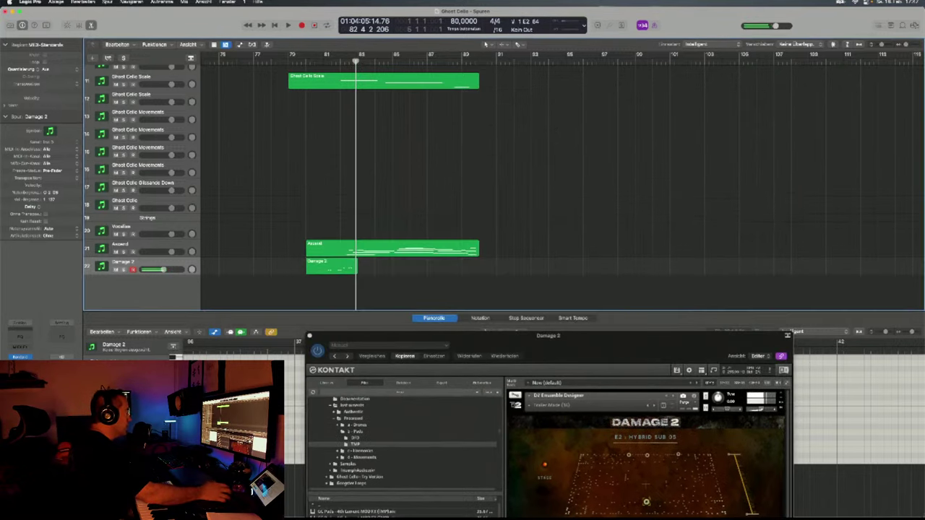
key("Delete")
Record a percussion part on the Damage 2 track from bar 81 to about bar 90.
key("comma")
key("comma")
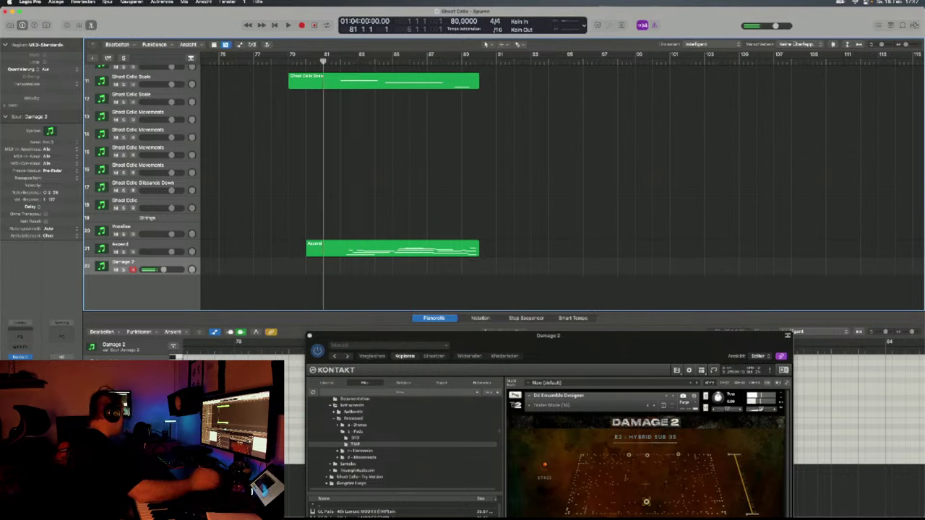
key("r")
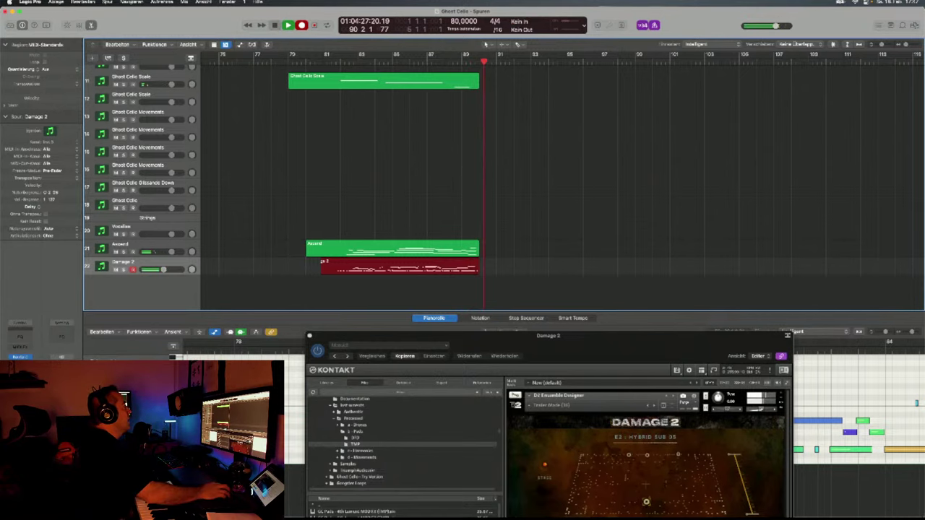
key("space")
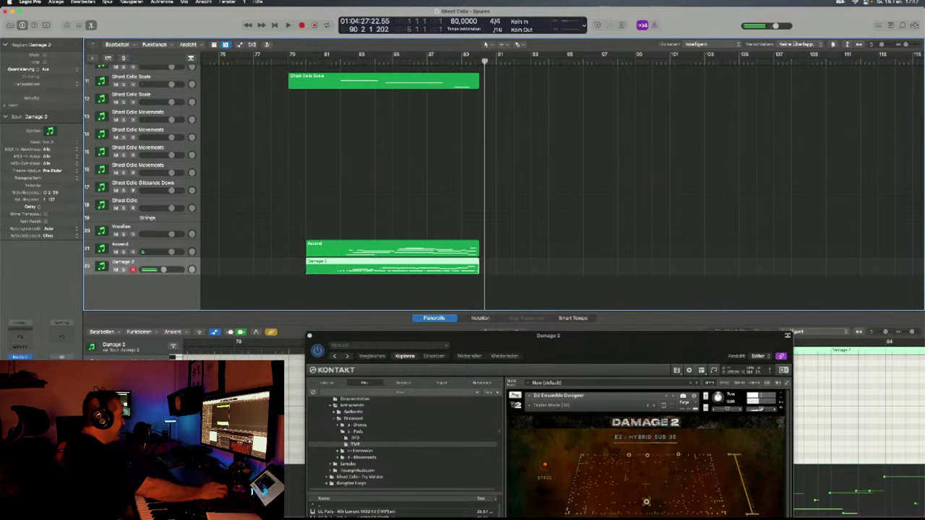
Select the Vocalise track with its Melodic Phrases (A Minor) instrument and duplicate the track.
left_click(121, 230)
left_click_drag(525, 335, 429, 122)
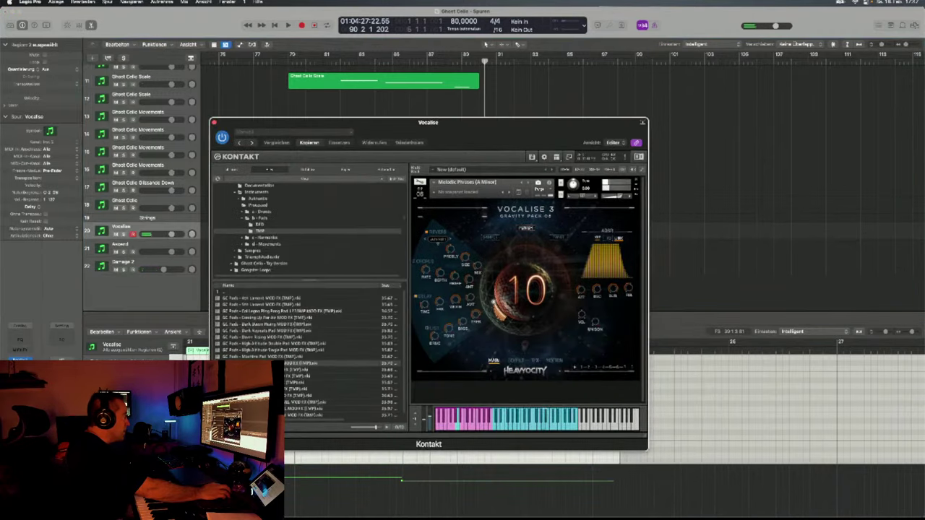
left_click_drag(428, 122, 430, 167)
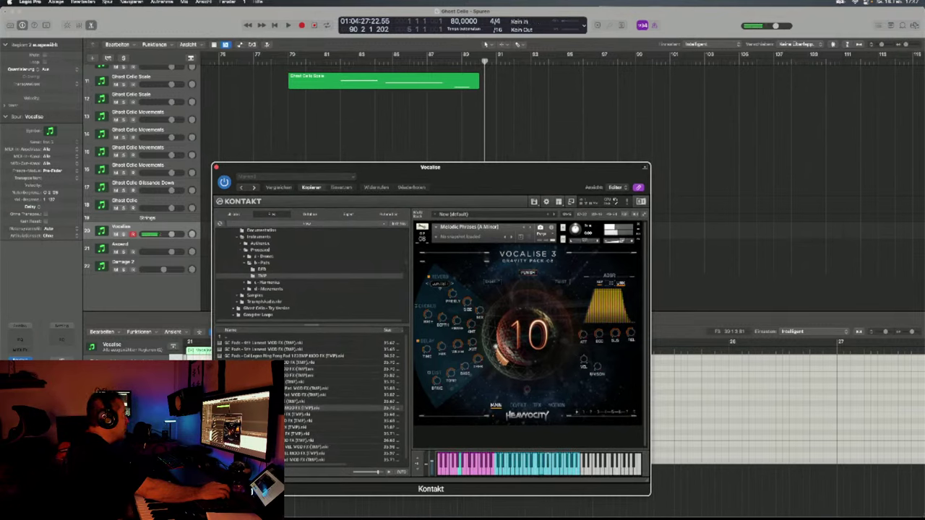
key("super+d")
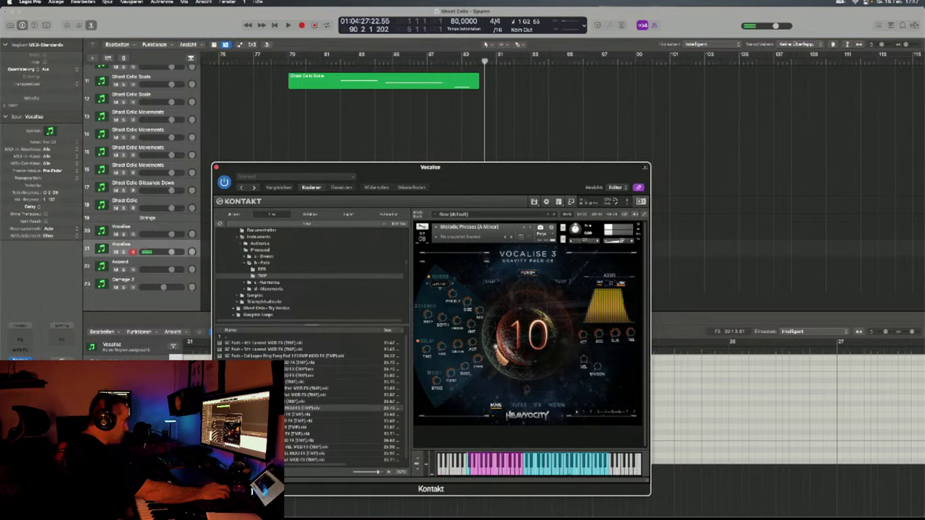
Record a vocal part on the duplicated Vocalise track from bar 81 to about bar 90.
left_click_drag(429, 167, 452, 300)
scroll(347, 173, "down", 1)
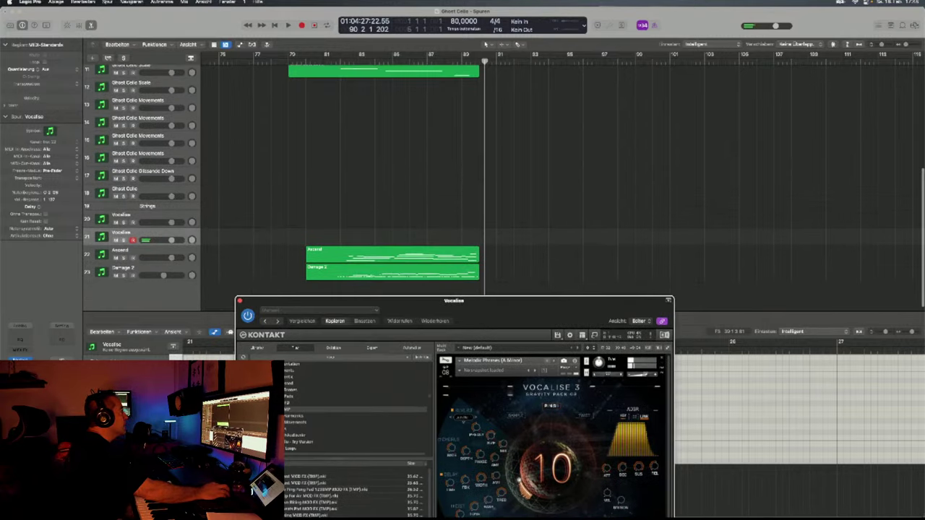
key("space")
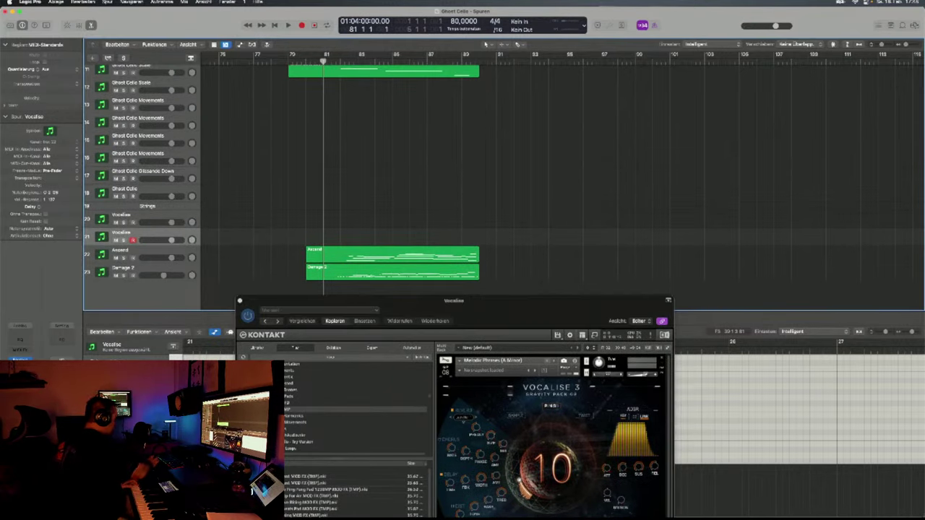
key("r")
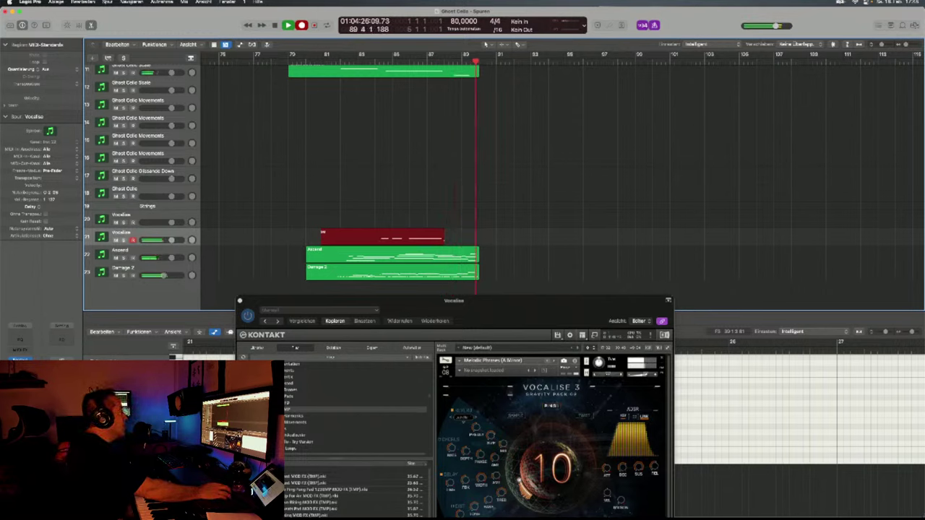
key("space")
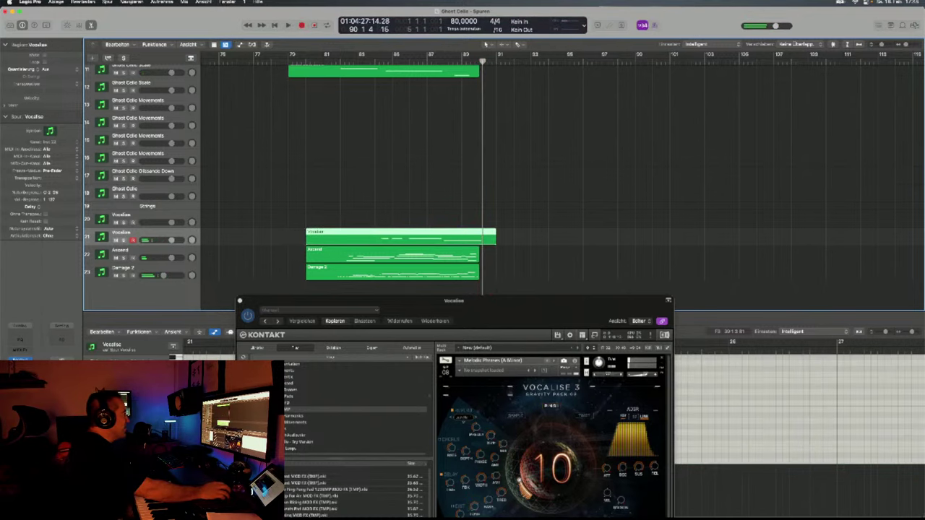
Duplicate the fifth Ghost Cello track, which holds the Perfect 5th Pad, and save the project.
scroll(506, 181, "up", 10)
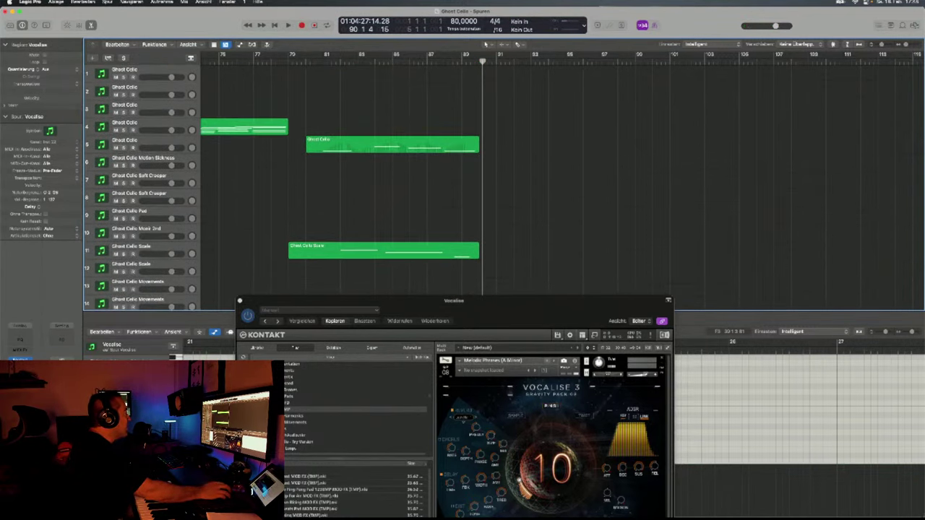
left_click(390, 144)
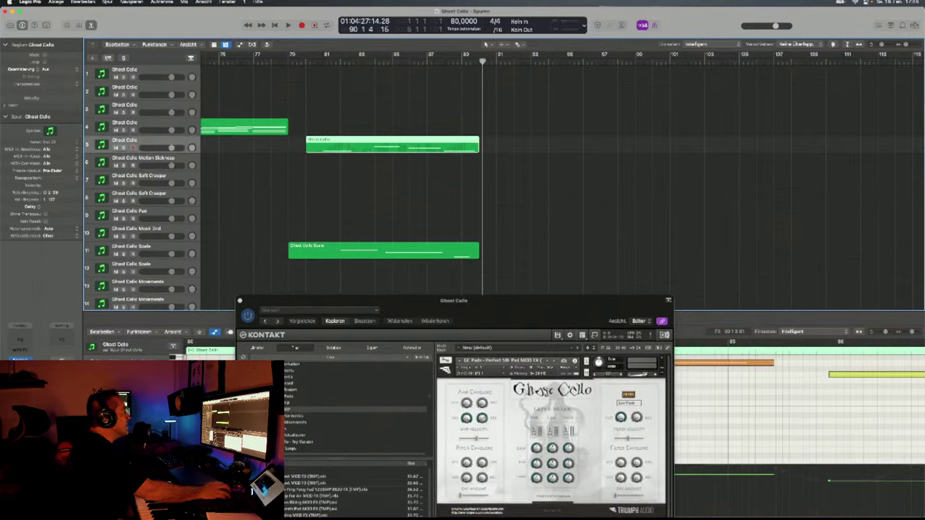
key("super+d")
left_click(56, 2)
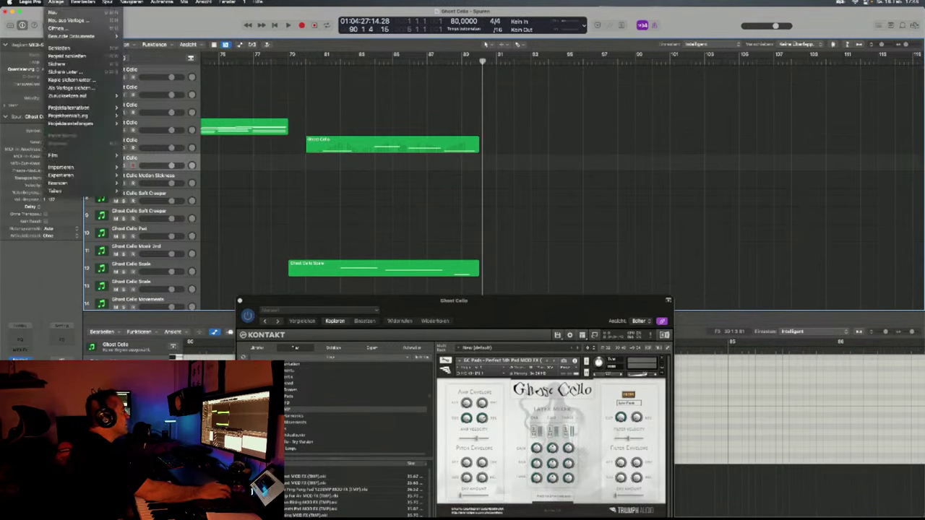
mouse_move(69, 183)
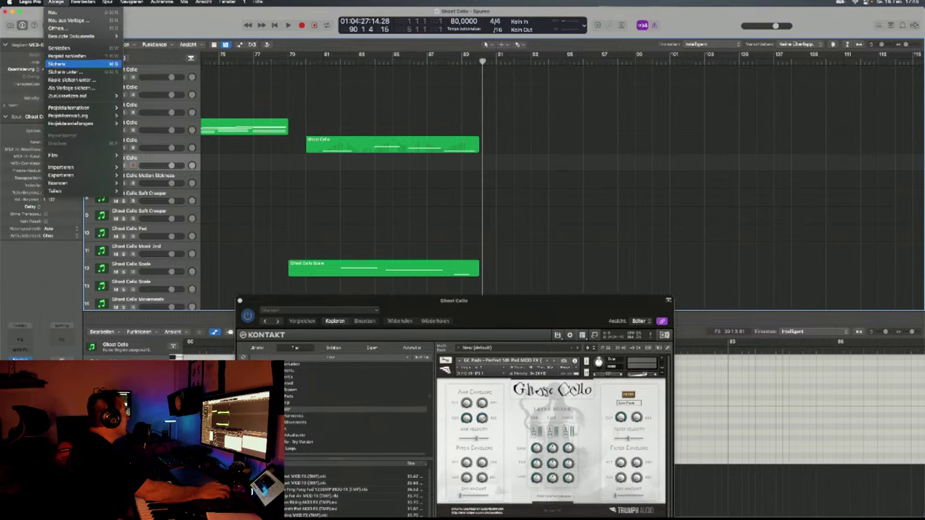
left_click(58, 64)
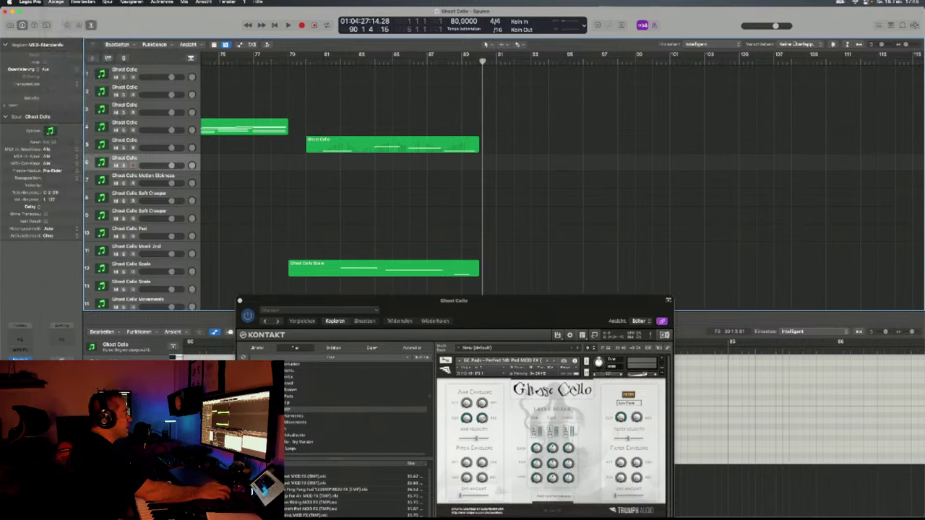
Audition the Puffy Clouds, Ricochet and Soft 9th Tremolo pads on the duplicated Ghost Cello track.
left_click_drag(453, 300, 574, 106)
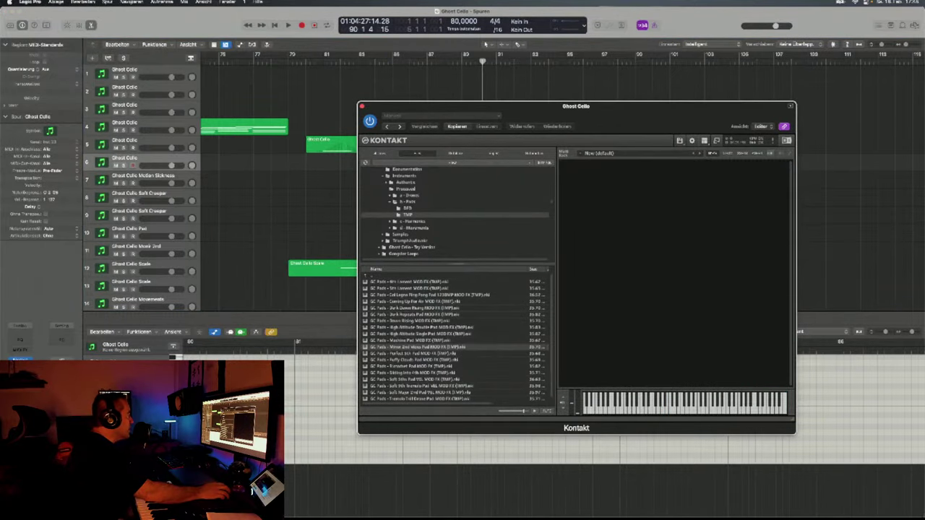
scroll(455, 336, "down", 1)
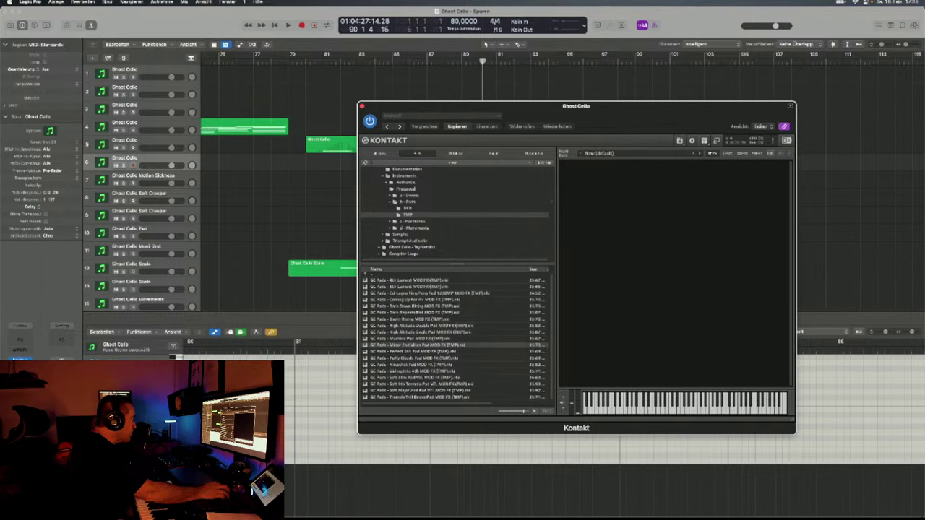
double_click(419, 358)
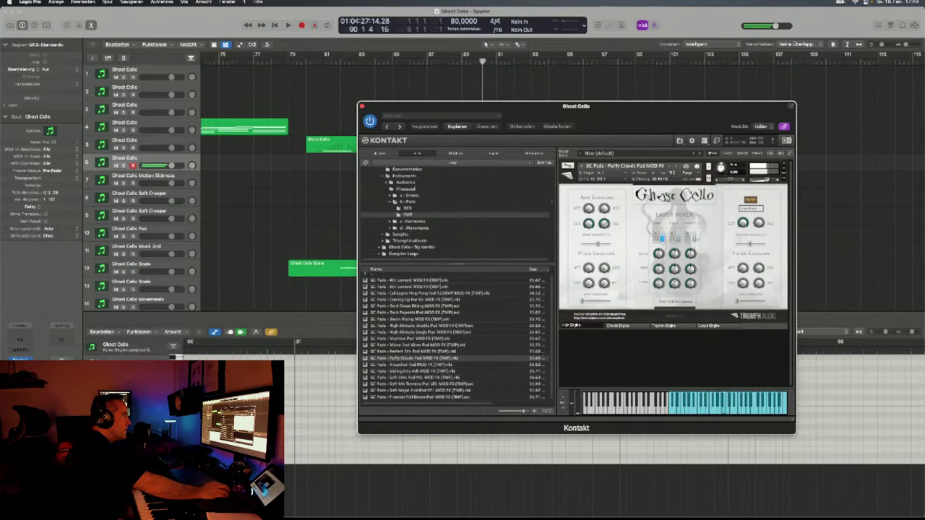
left_click_drag(576, 105, 569, 318)
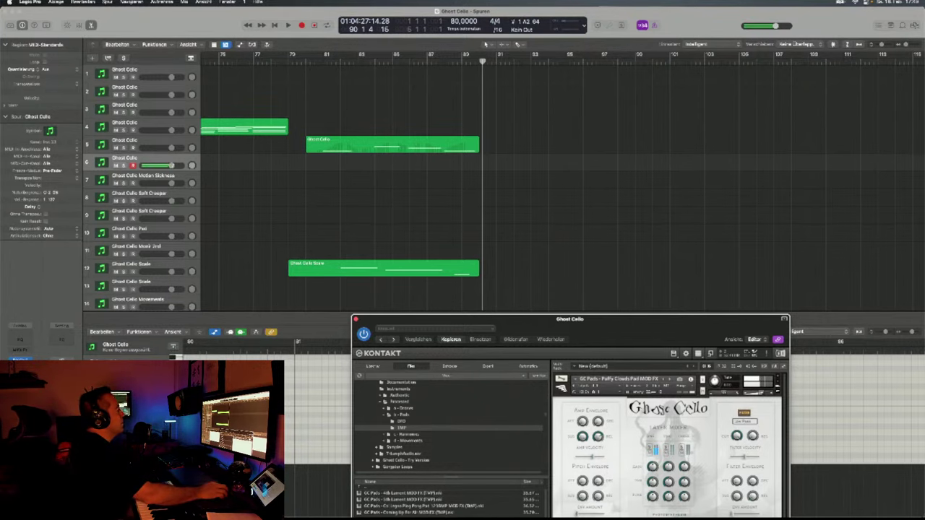
left_click_drag(569, 319, 586, 91)
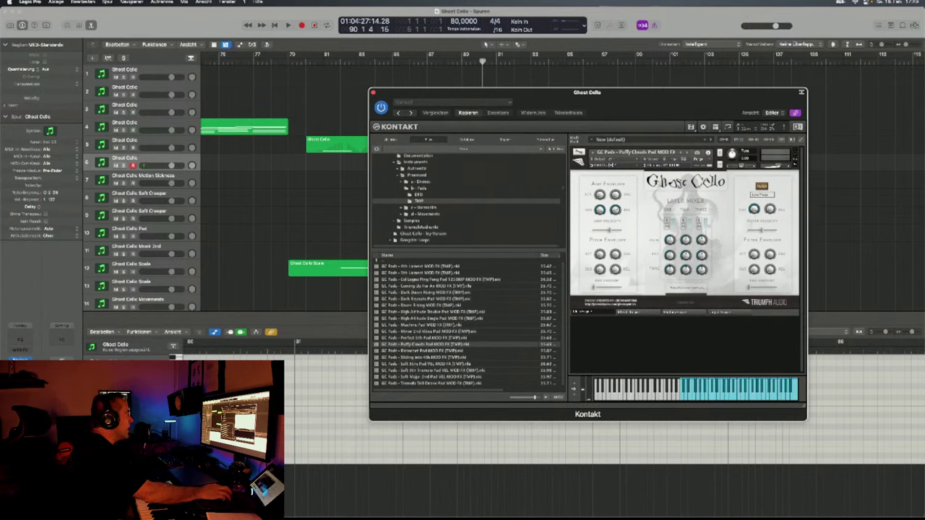
key("Down")
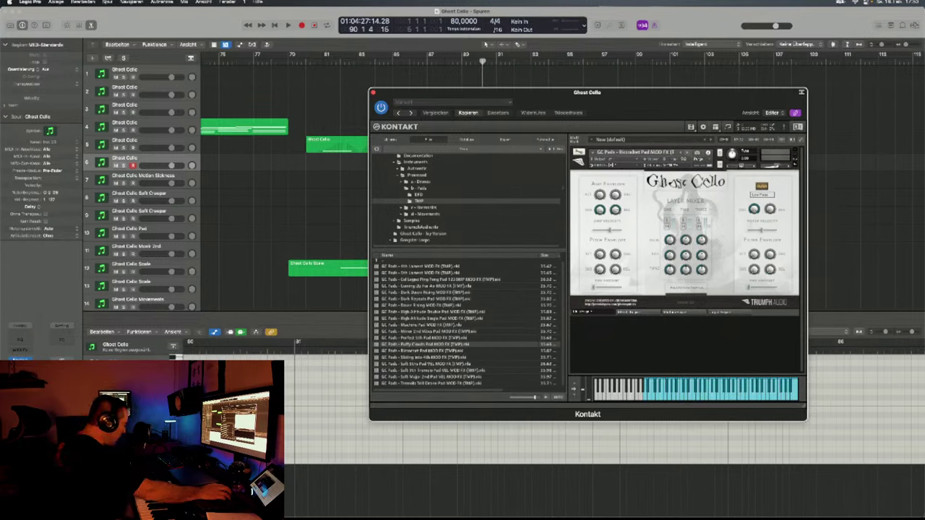
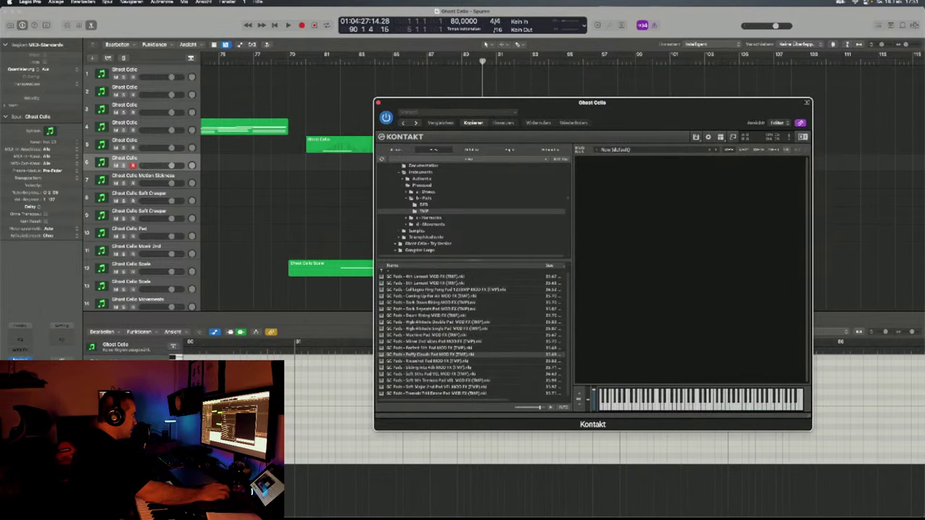
double_click(433, 380)
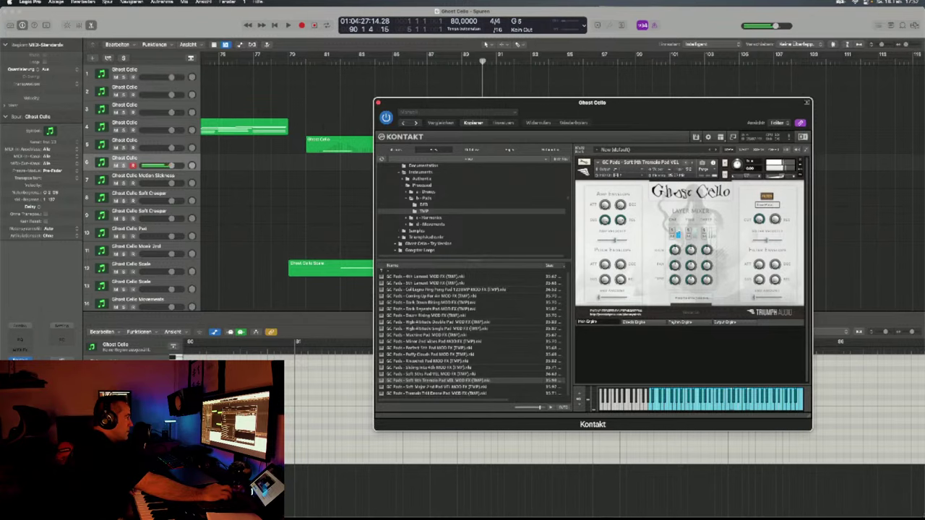
key("Up")
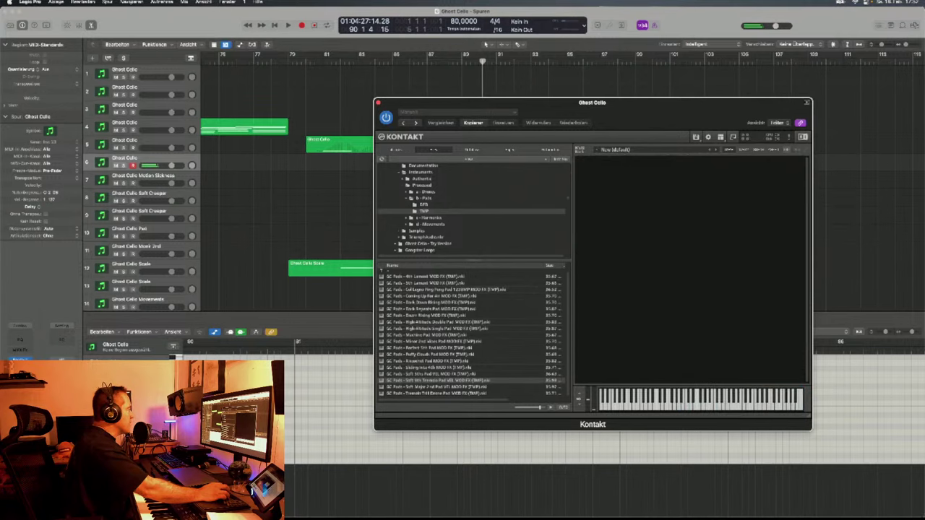
Audition patches from the Harmonics TMP folder, including Harm Wild 1, Harm Wild 1 Reverse Looped, Harm Wild 2 and Tremolo Harm Wild 1.
left_click(429, 218)
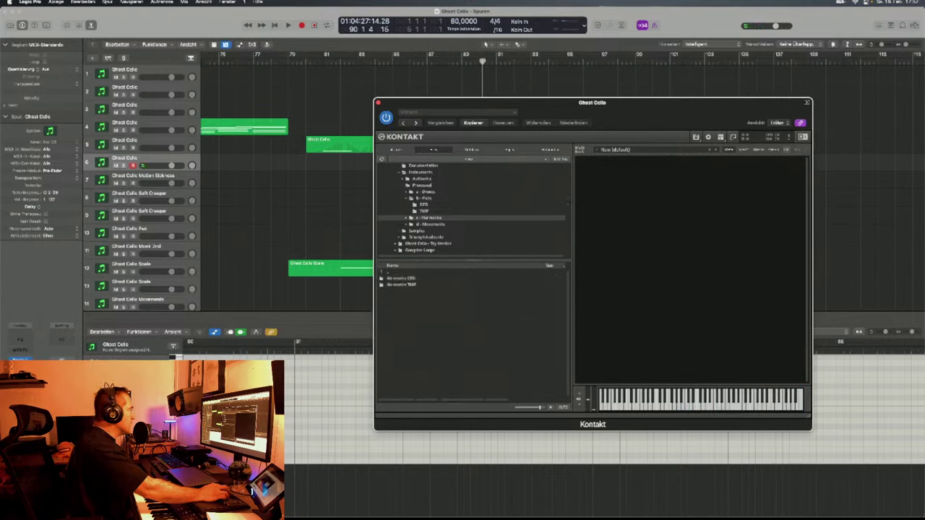
double_click(401, 284)
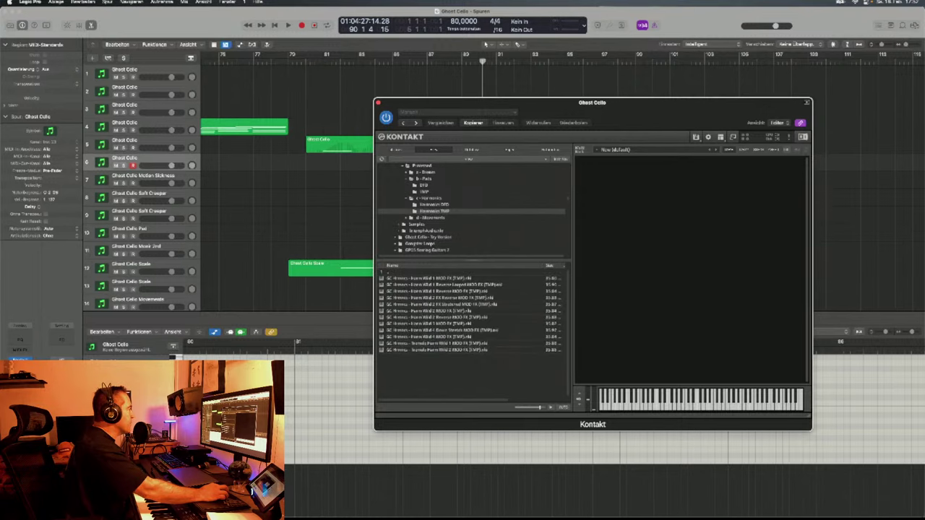
double_click(419, 278)
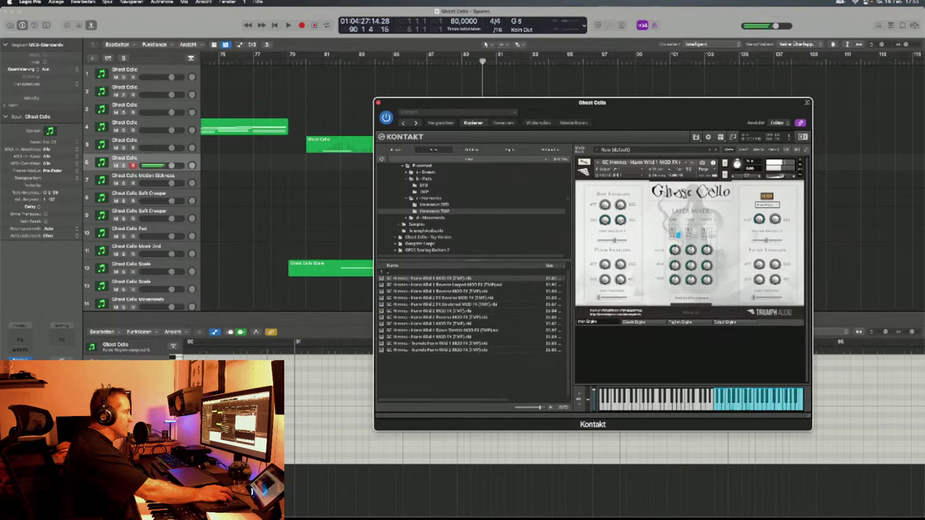
key("Down")
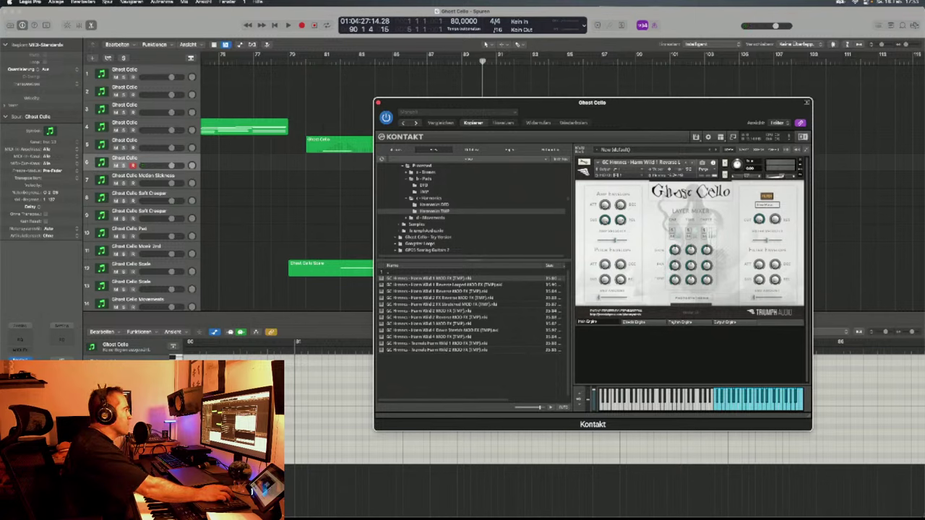
key("Down")
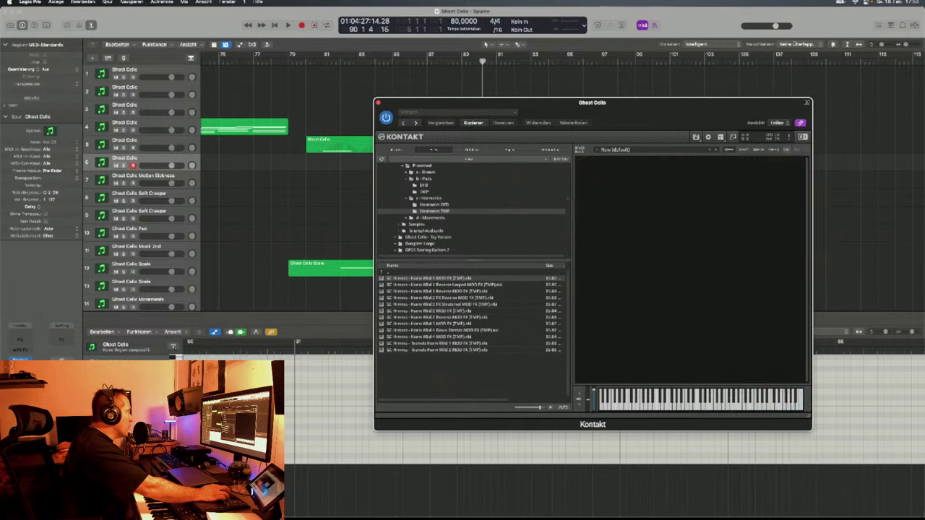
key("Down")
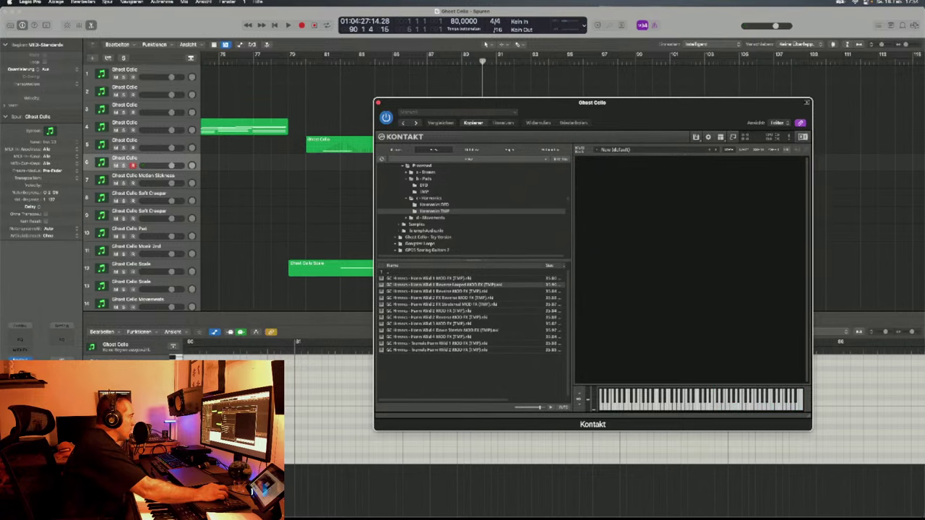
double_click(433, 310)
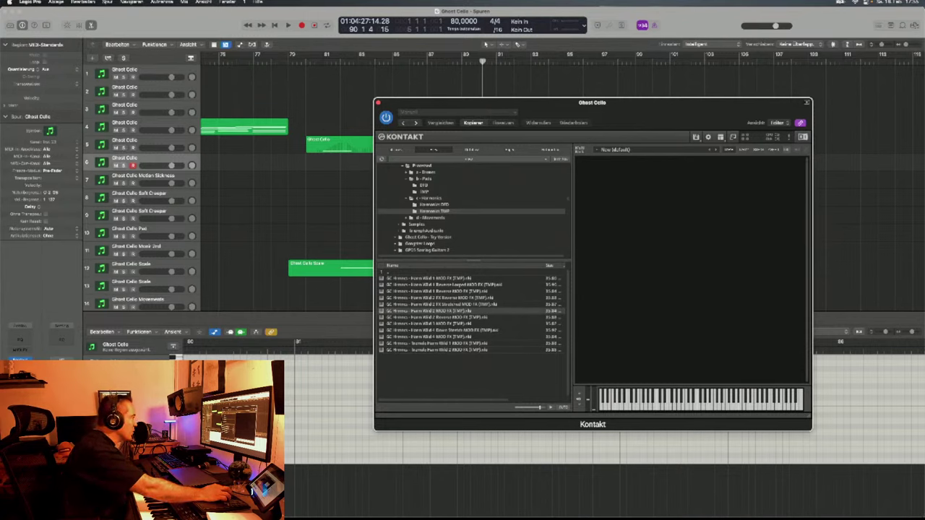
left_click(437, 343)
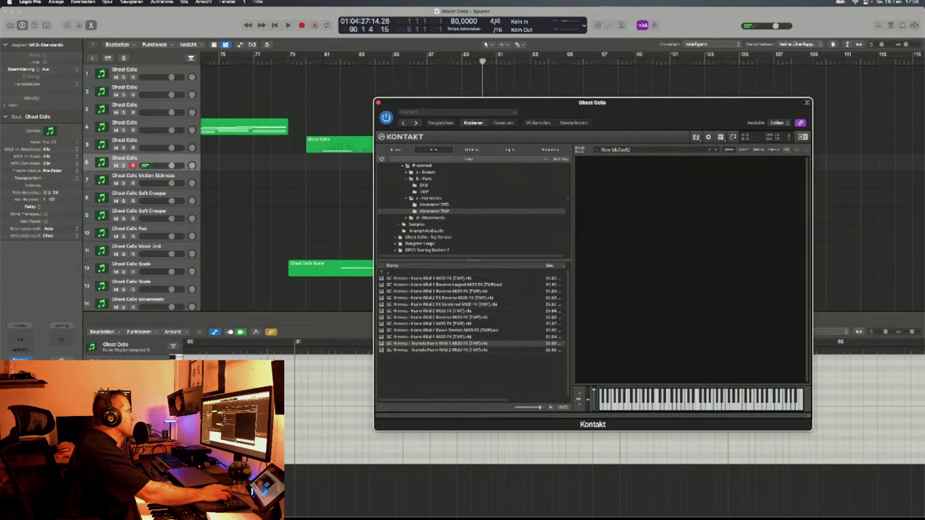
Open the library's Movements TMP folder and look through its patches.
left_click(431, 218)
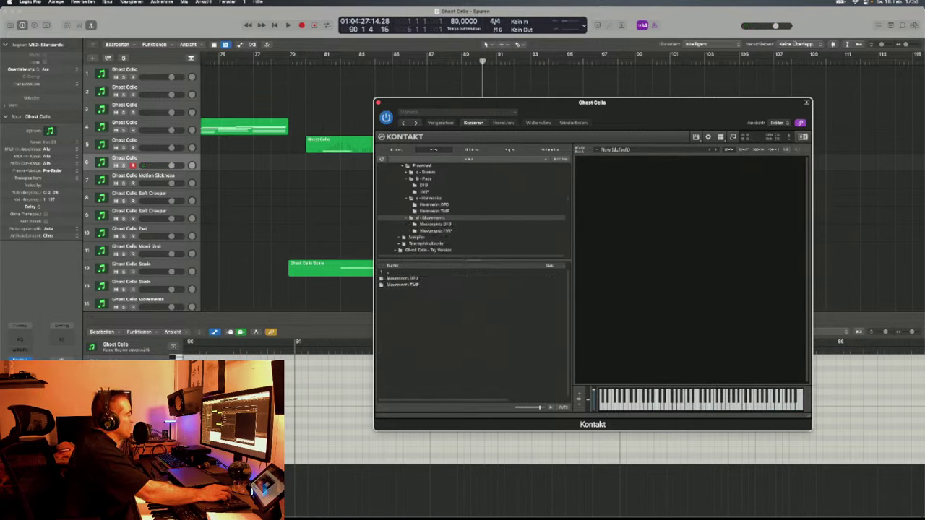
left_click(435, 231)
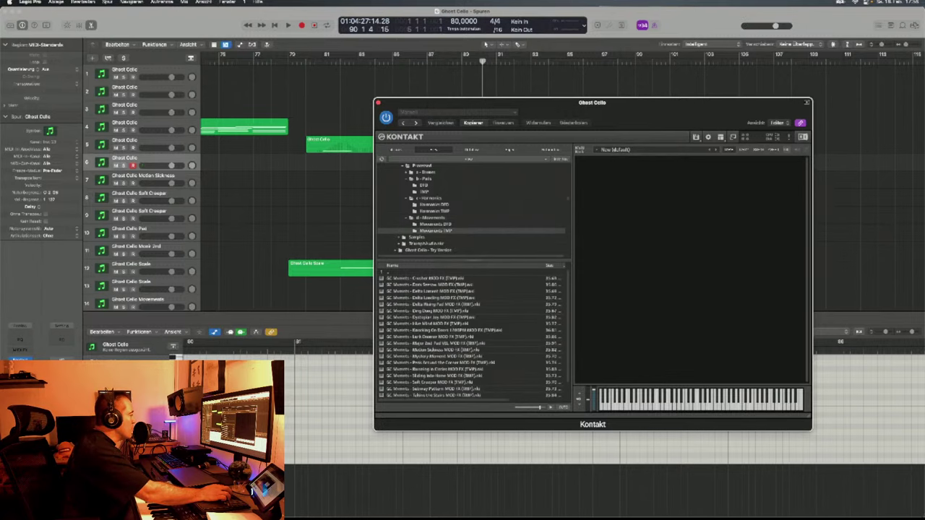
scroll(473, 332, "down", 1)
scroll(474, 332, "up", 1)
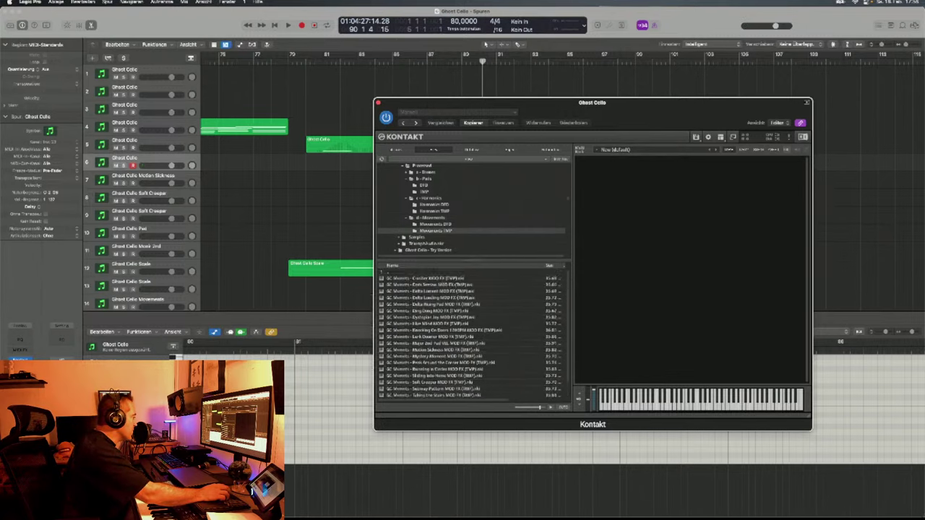
Audition the Crusher MOD FX movement patch, then load Delta Landing MOD FX in its place on the sixth Ghost Cello track.
scroll(473, 332, "down", 2)
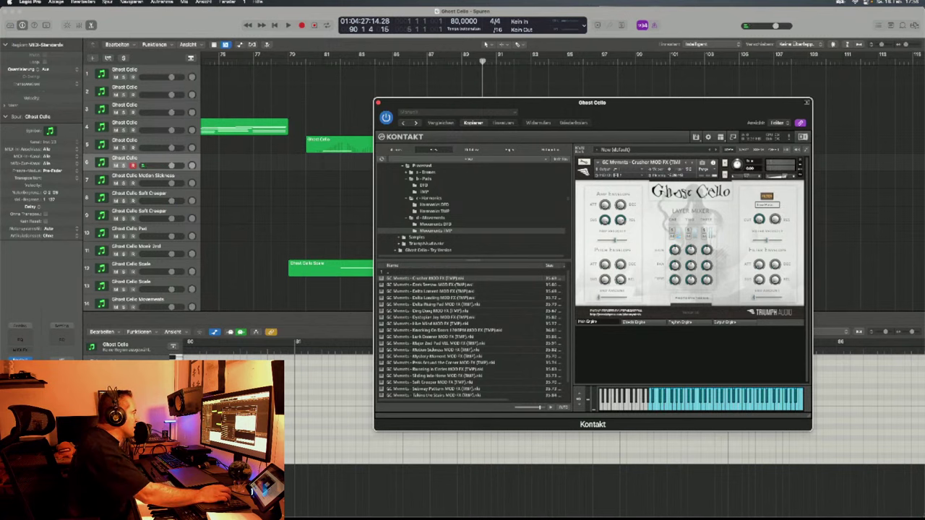
key("Down")
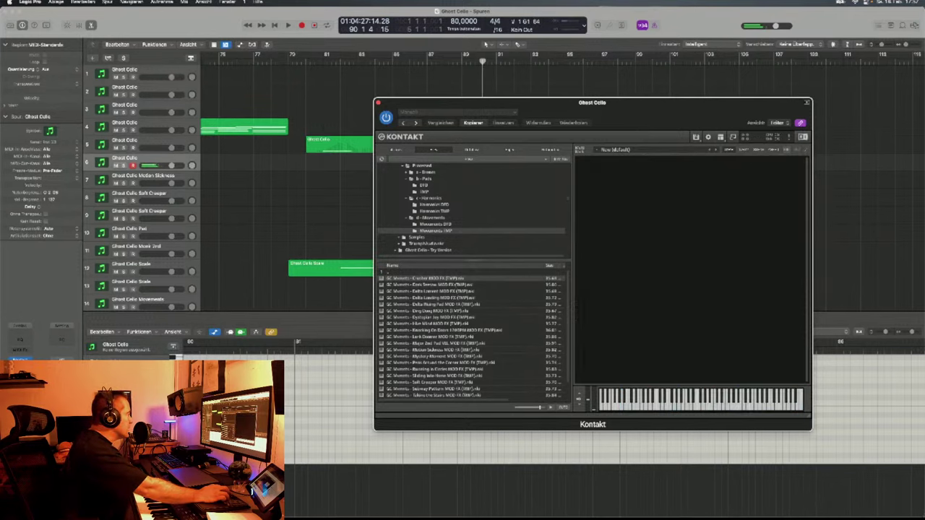
double_click(430, 297)
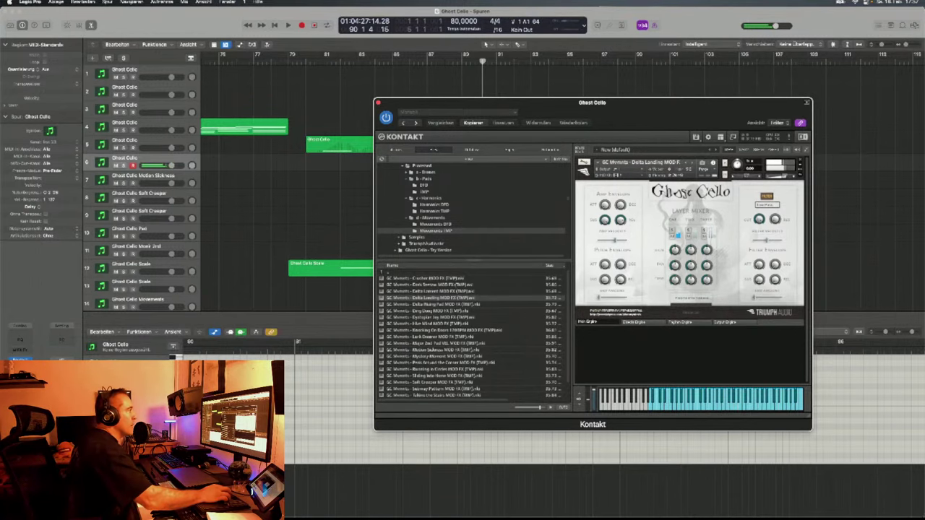
Record a Delta Landing cello part on the sixth Ghost Cello track from bar 93 to about bar 101.
left_click_drag(506, 103, 190, 131)
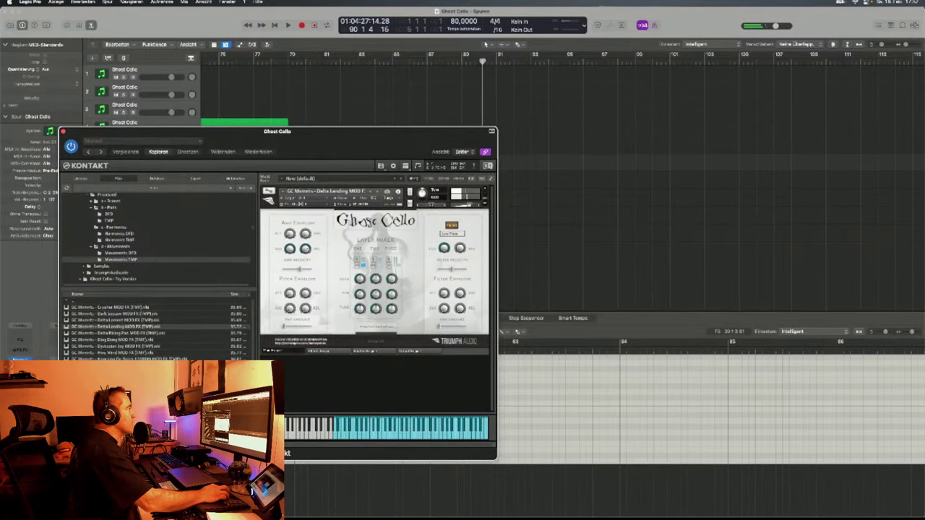
left_click(531, 56)
key("r")
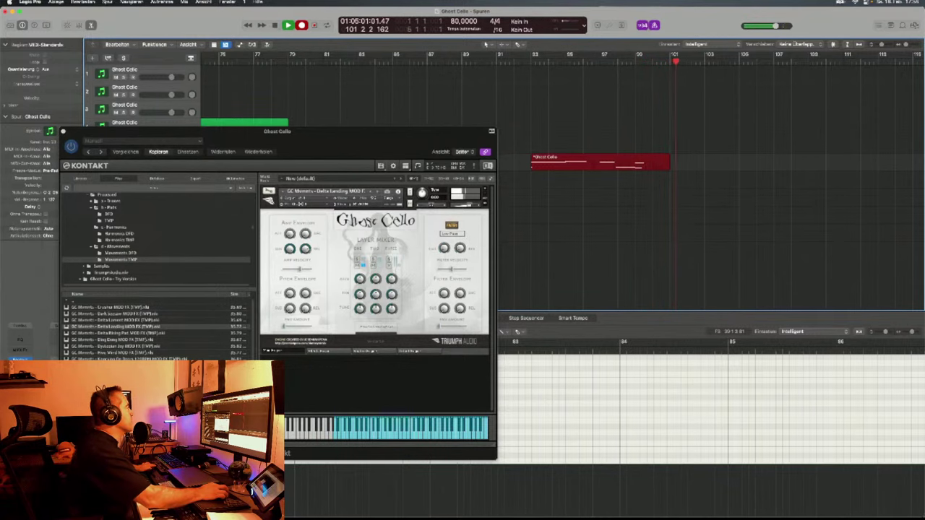
key("space")
Record a Damage 2 percussion part on the Damage 2 track alongside the new cello part, from about bar 92 to bar 101.
left_click_drag(277, 130, 569, 258)
scroll(599, 181, "down", 3)
scroll(434, 180, "down", 5)
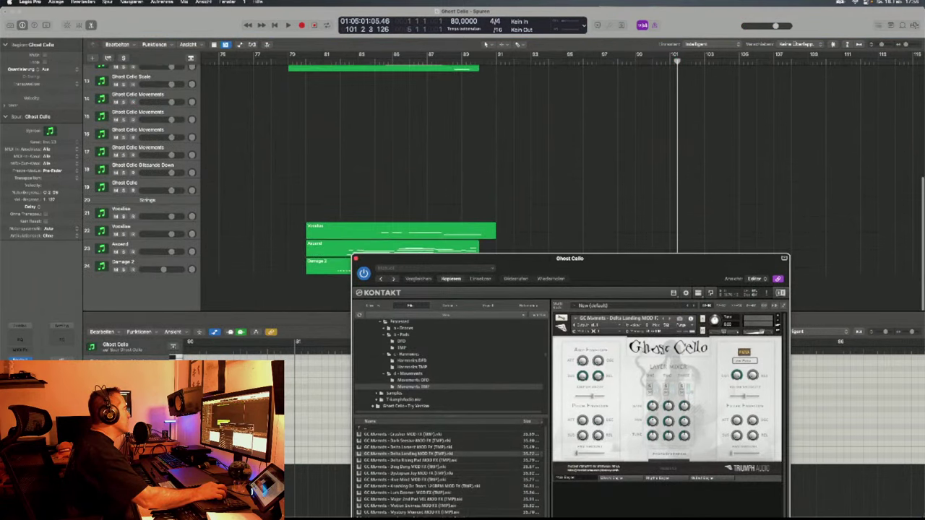
left_click(115, 266)
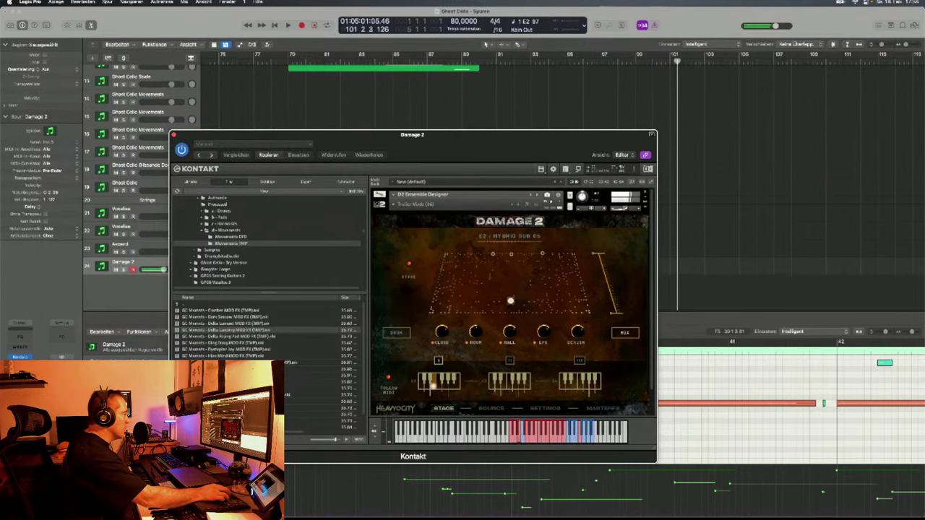
left_click_drag(412, 135, 343, 292)
scroll(434, 173, "up", 6)
key("space")
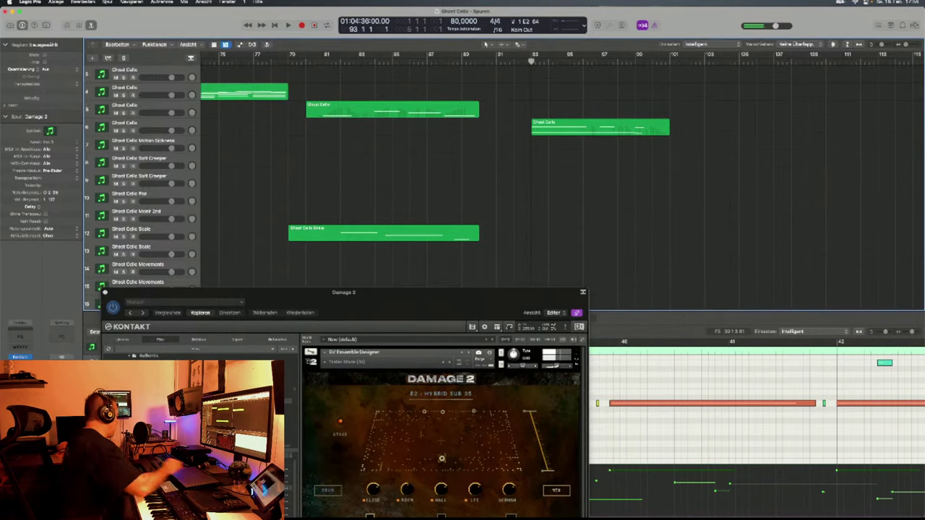
key("r")
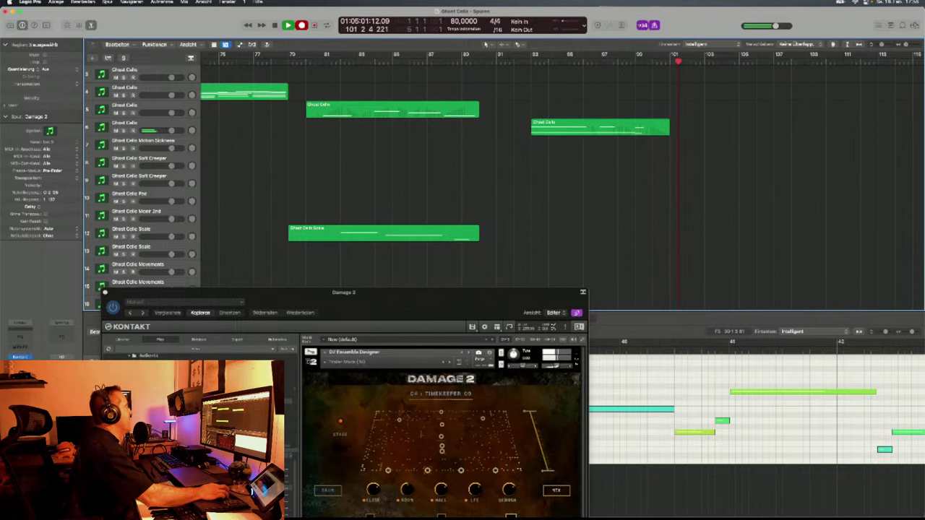
key("space")
Record a Vocalise 3 vocal part on the first Vocalise track over the new cello and percussion, stopping at about bar 98.
scroll(505, 174, "down", 5)
scroll(505, 174, "down", 2)
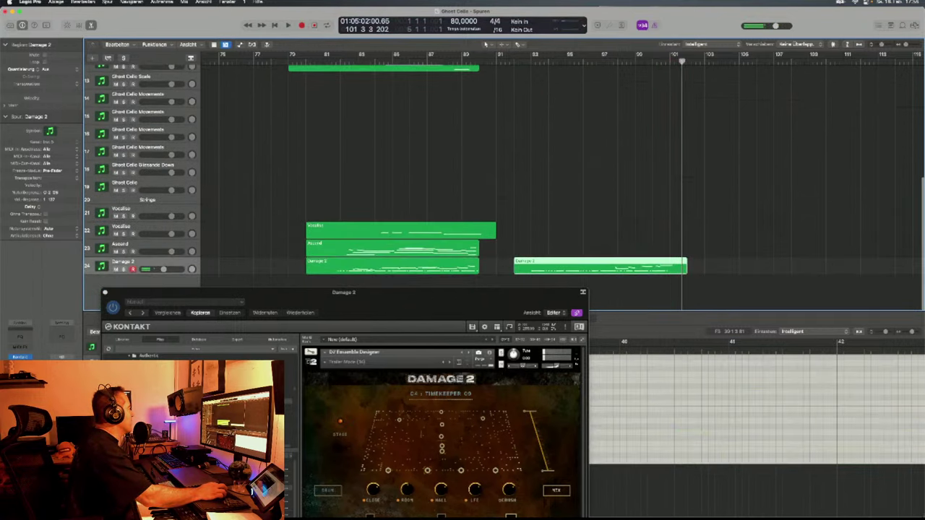
left_click(144, 230)
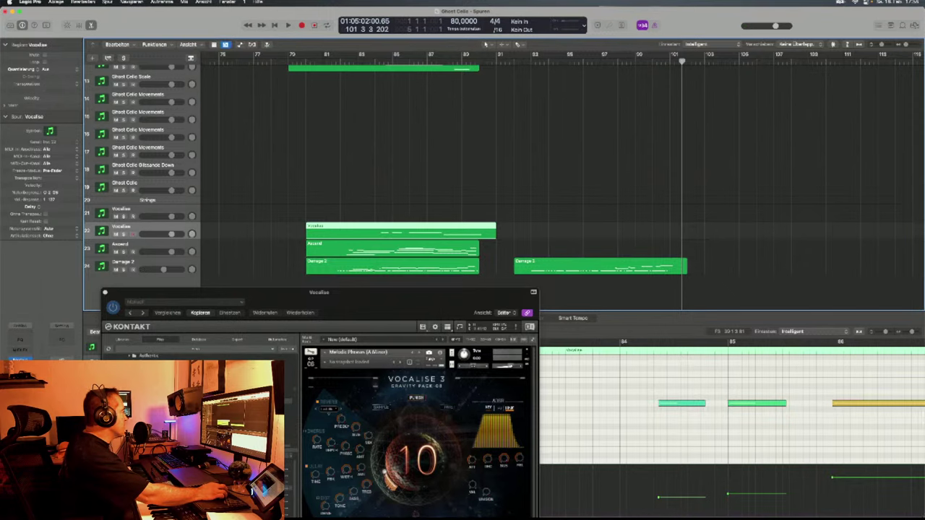
left_click(144, 213)
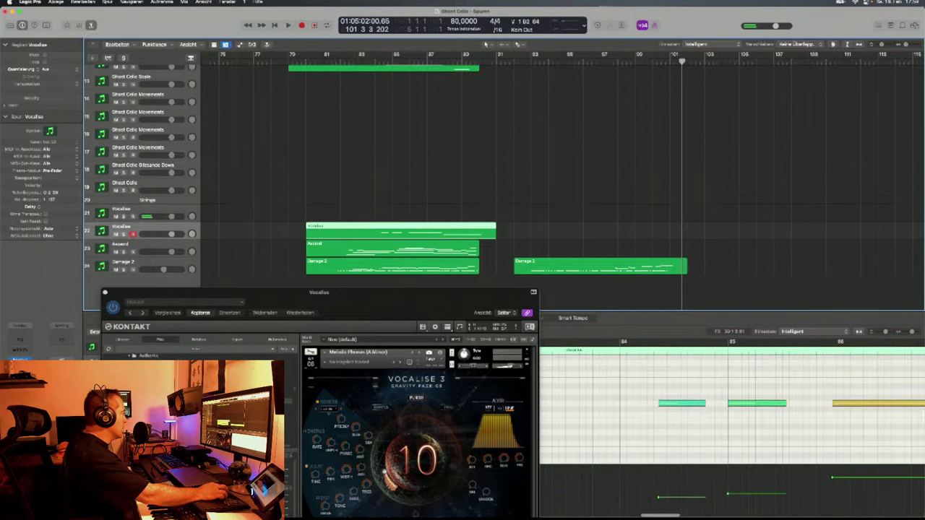
left_click_drag(361, 292, 370, 148)
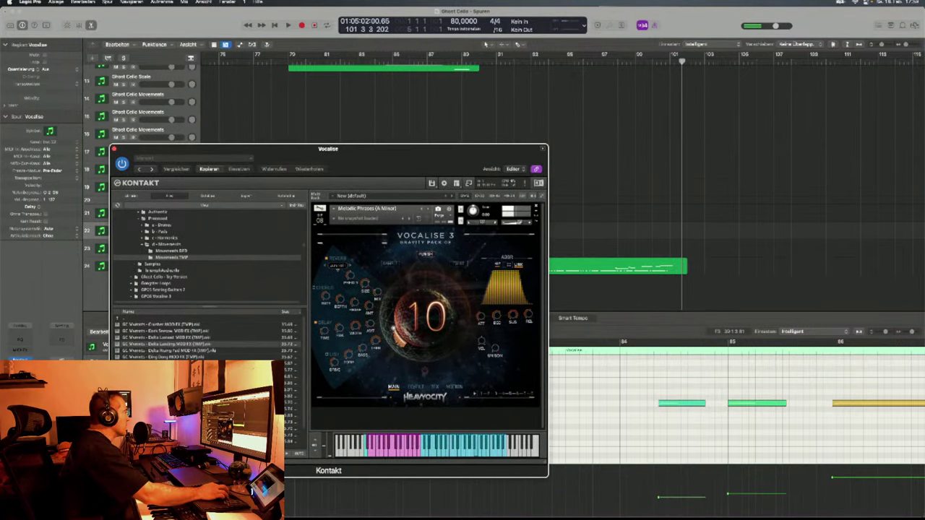
left_click_drag(370, 148, 323, 188)
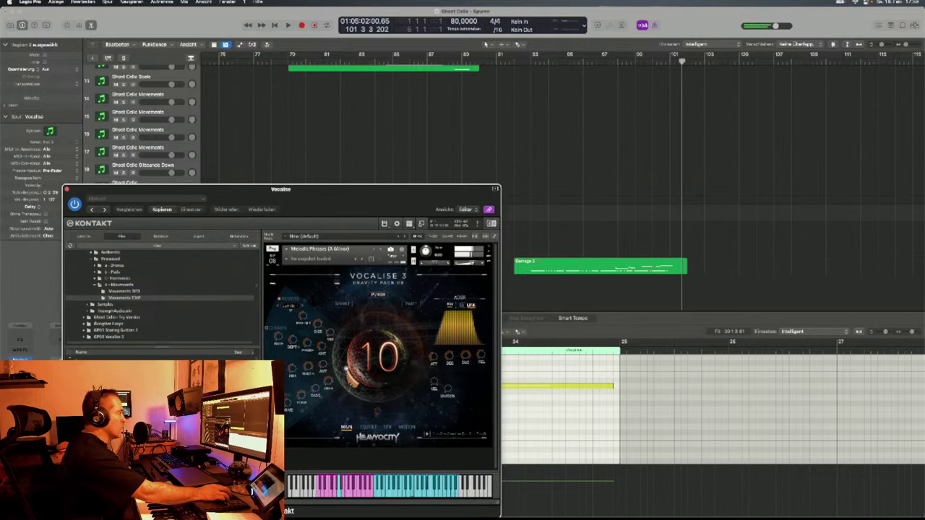
scroll(506, 123, "up", 2)
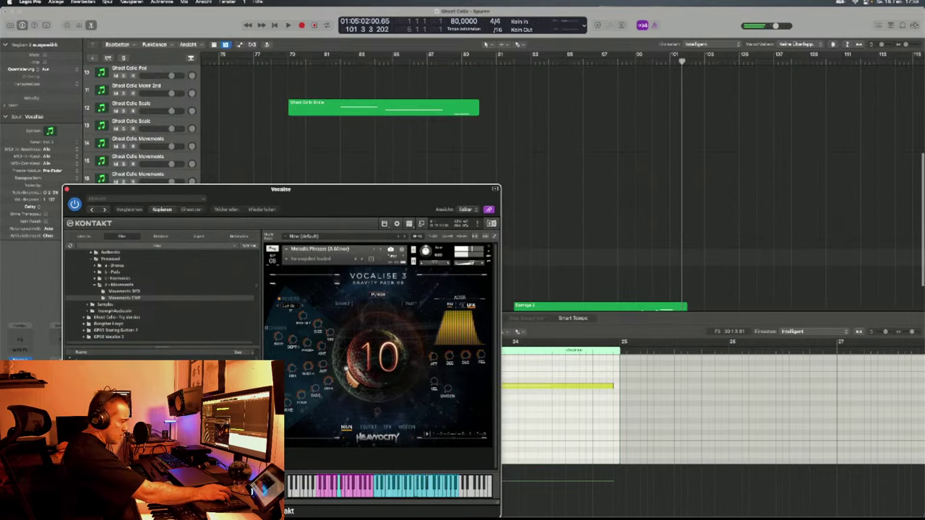
scroll(462, 123, "up", 2)
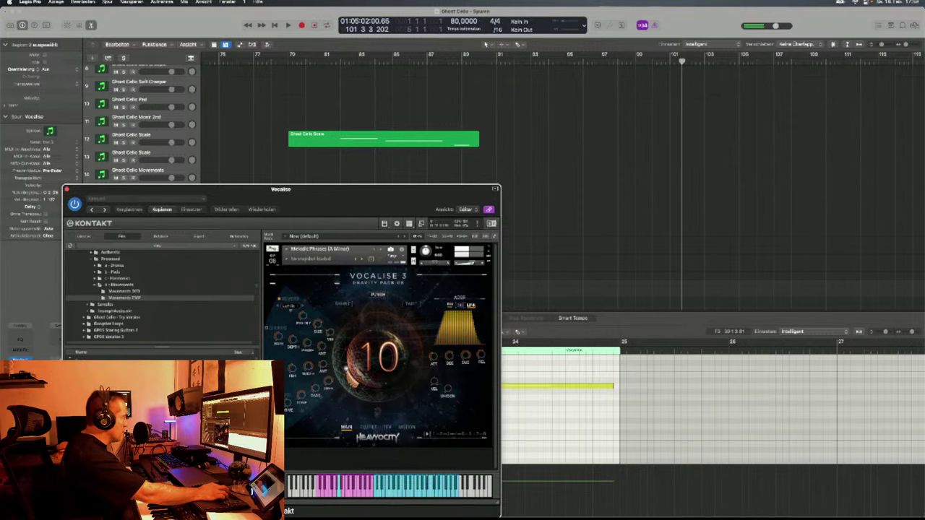
left_click_drag(281, 189, 242, 210)
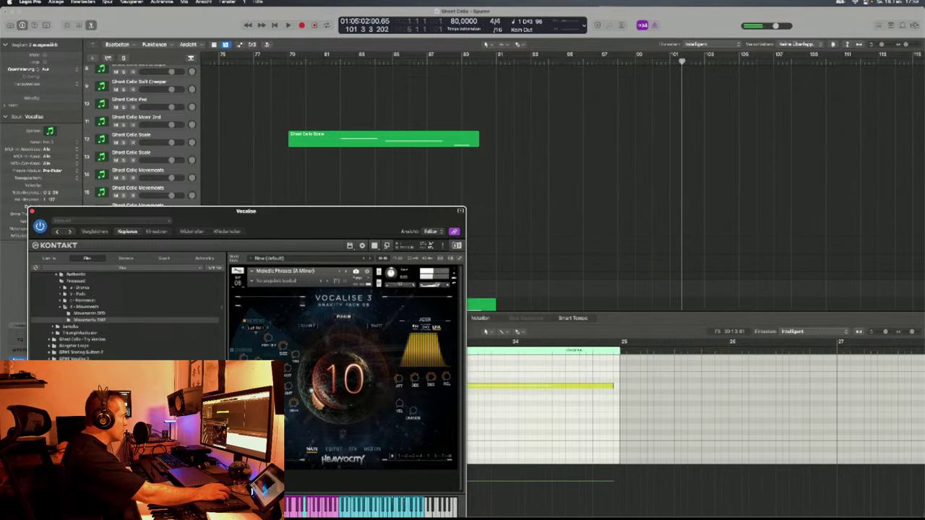
scroll(506, 130, "up", 5)
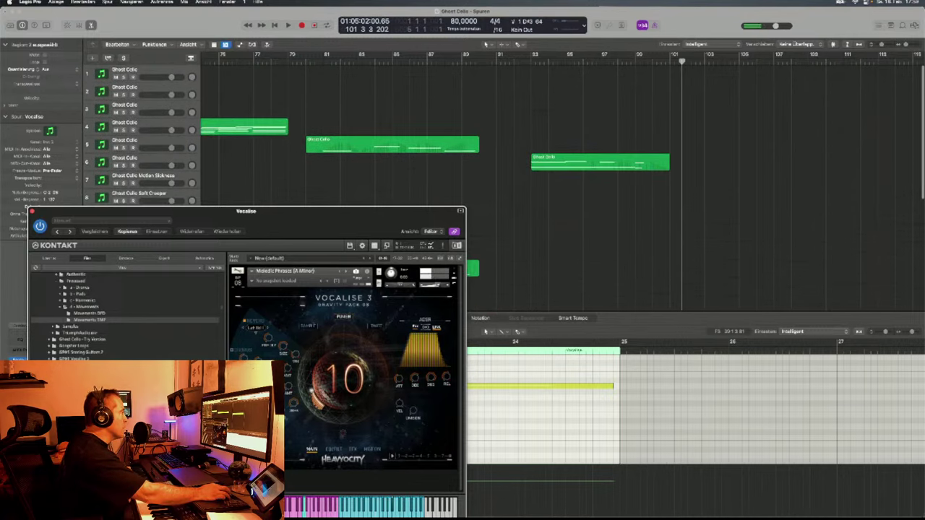
key("space")
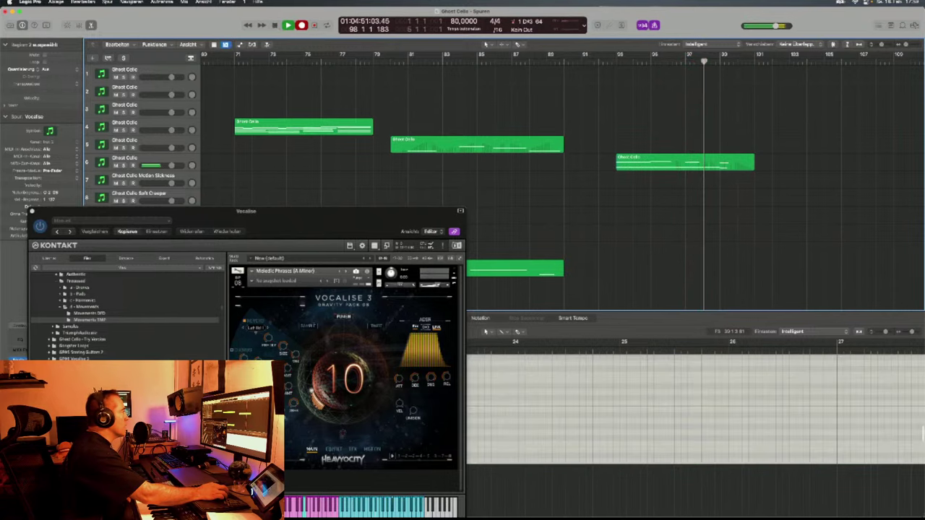
key("space")
Select the sixth track's Ghost Cello region and play the passage back from about bar 92 to bar 97.
left_click(684, 162)
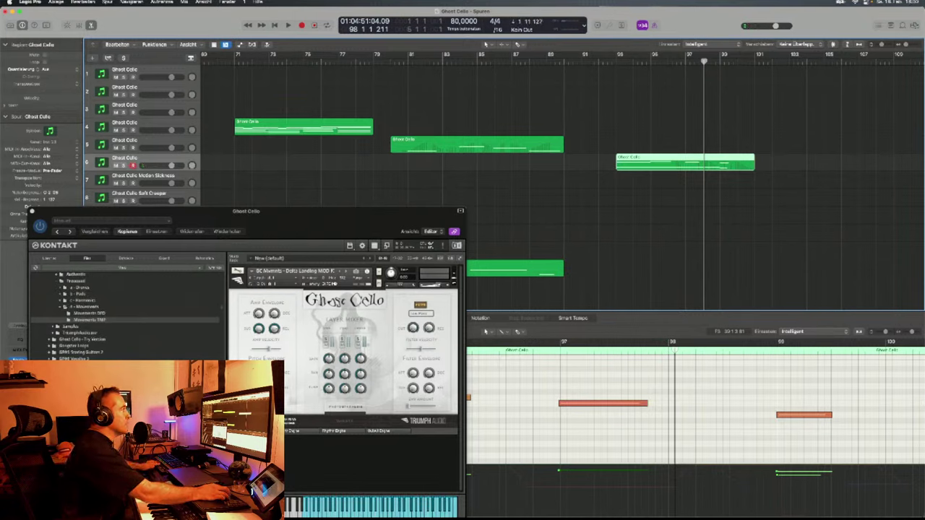
key("comma")
key("comma")
key("comma")
key("comma")
key("comma")
key("comma")
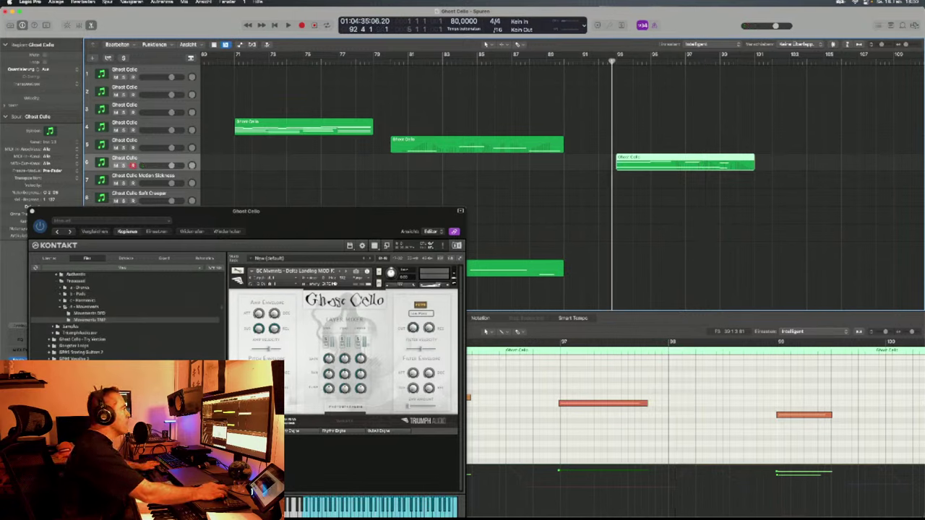
key("space")
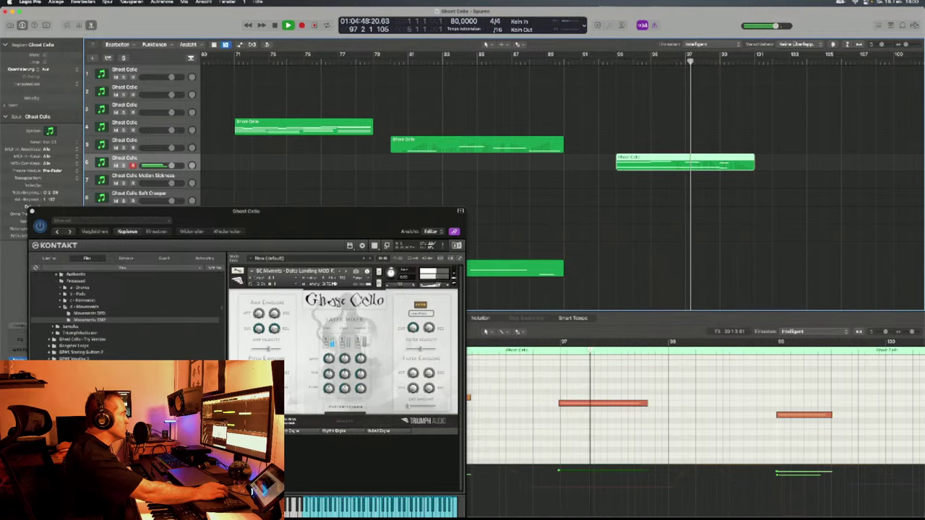
key("space")
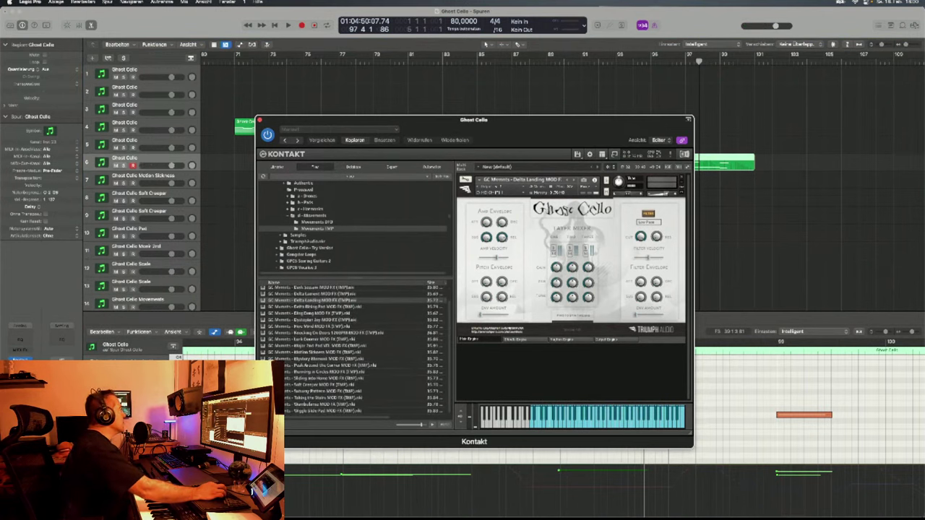
Save the project and duplicate the sixth Ghost Cello track, which holds the Delta Landing patch.
left_click(55, 2)
left_click(83, 64)
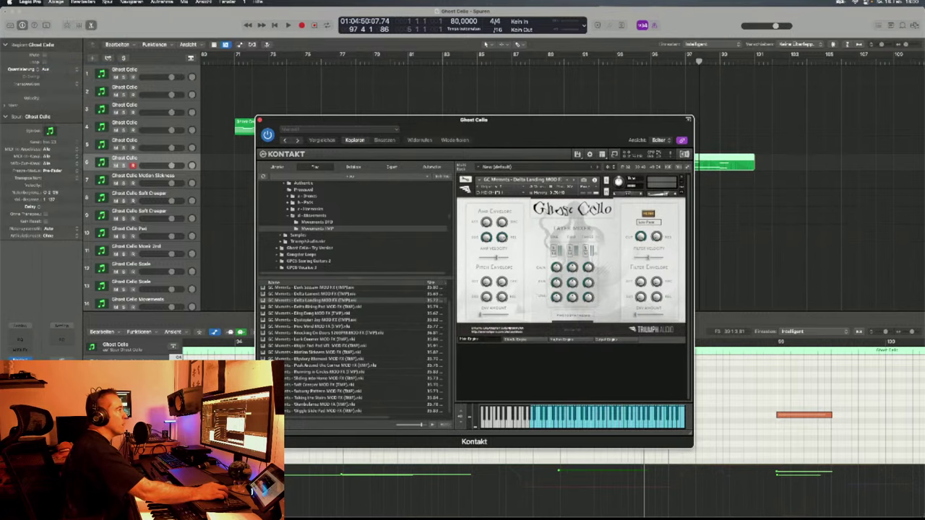
left_click_drag(434, 119, 428, 187)
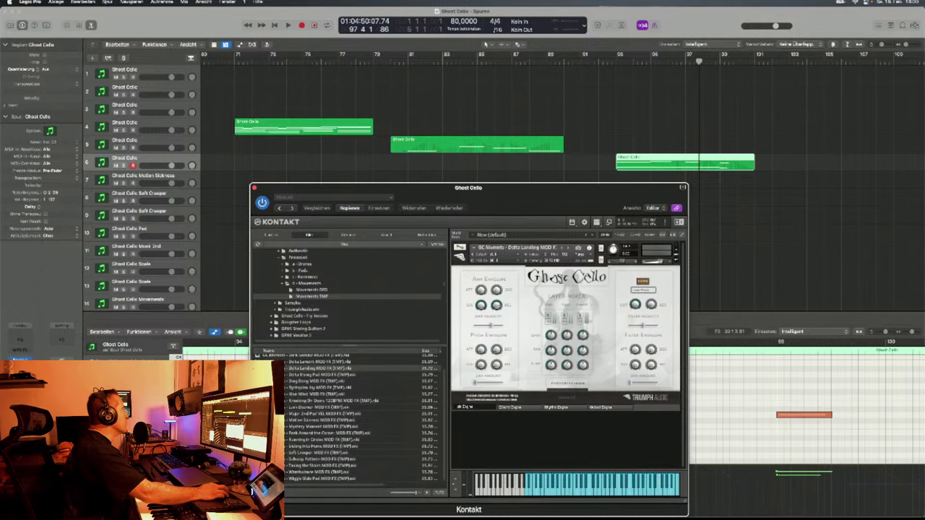
left_click_drag(429, 187, 365, 187)
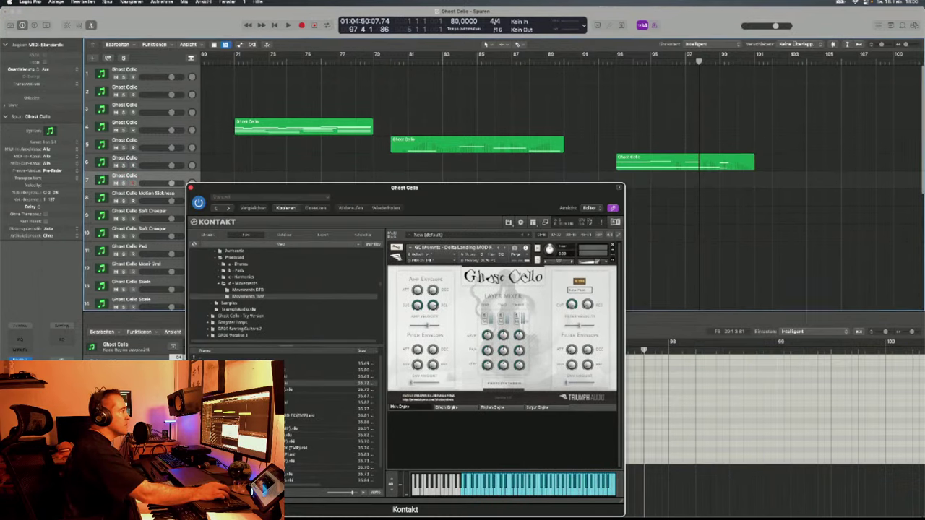
Place the playhead at bar 102 and look over the recorded regions across the arrangement.
left_click(772, 54)
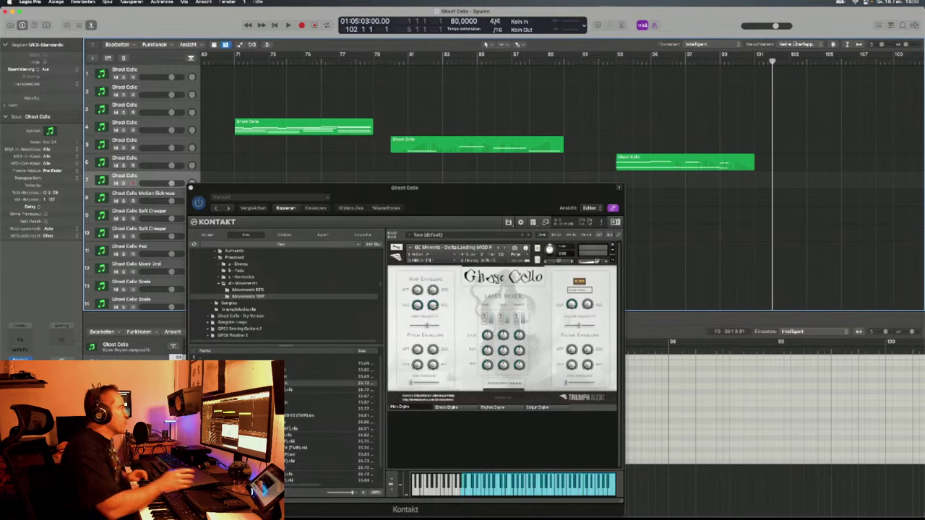
scroll(506, 115, "left", 20)
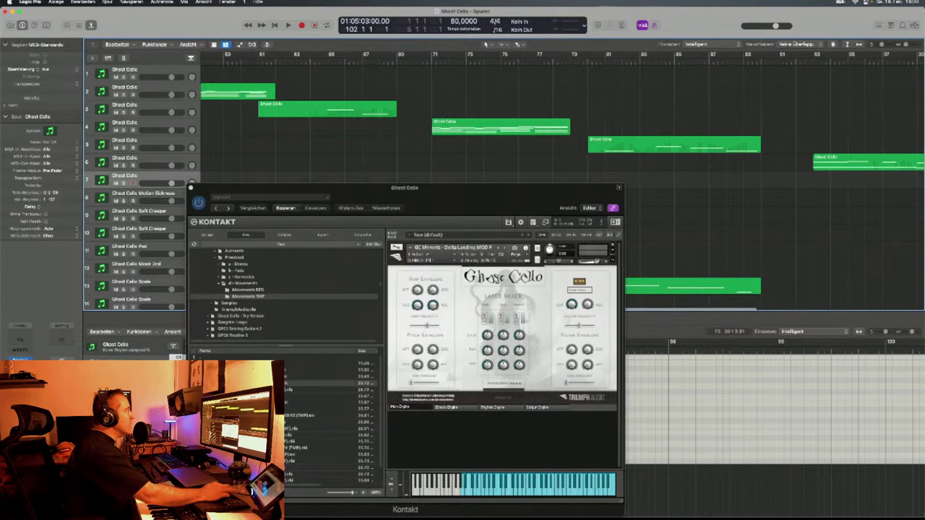
scroll(506, 115, "right", 10)
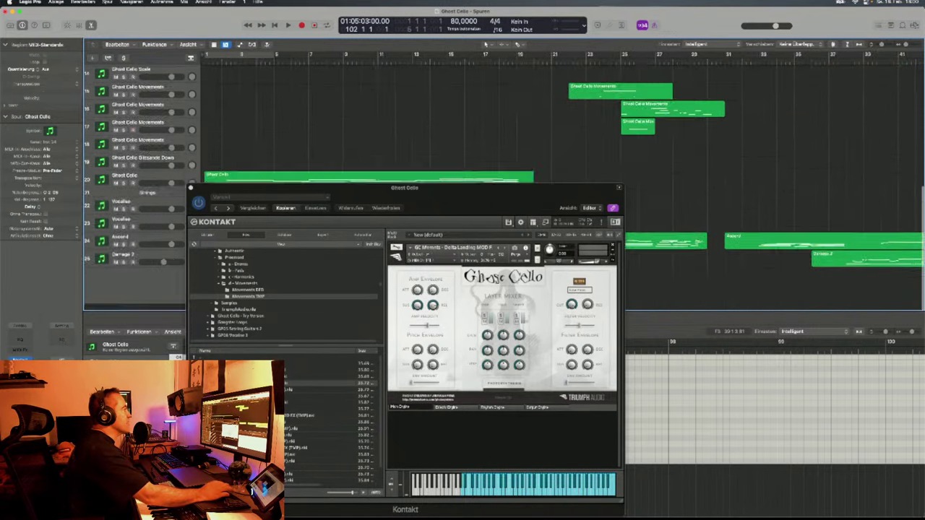
scroll(506, 116, "down", 5)
scroll(506, 116, "right", 6)
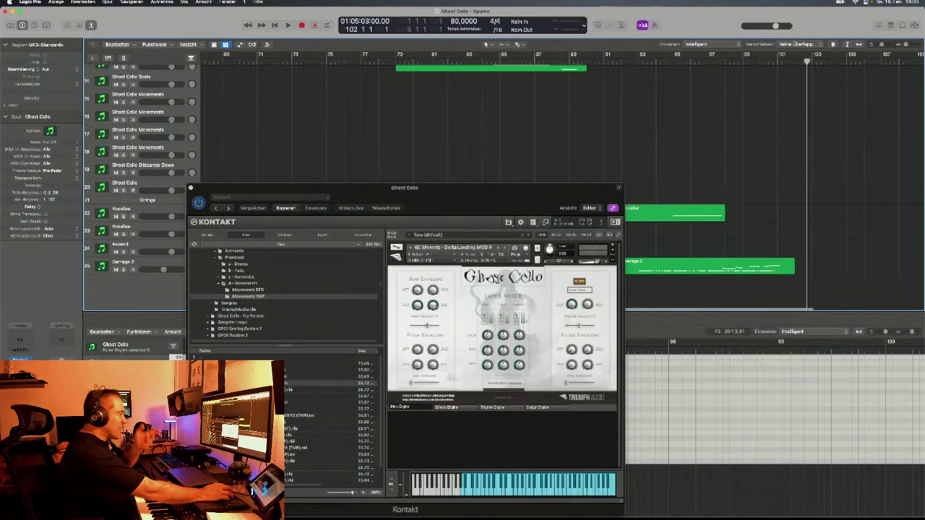
Remove Delta Landing from the duplicated Ghost Cello track and audition the Knocking On Doors 120BPM and Lurk Downer movement patches.
left_click_drag(405, 187, 394, 125)
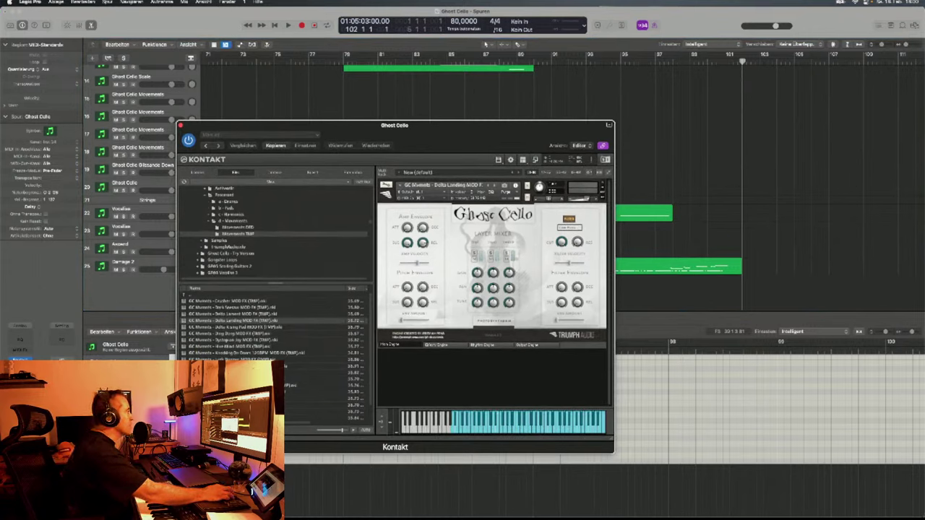
left_click(604, 185)
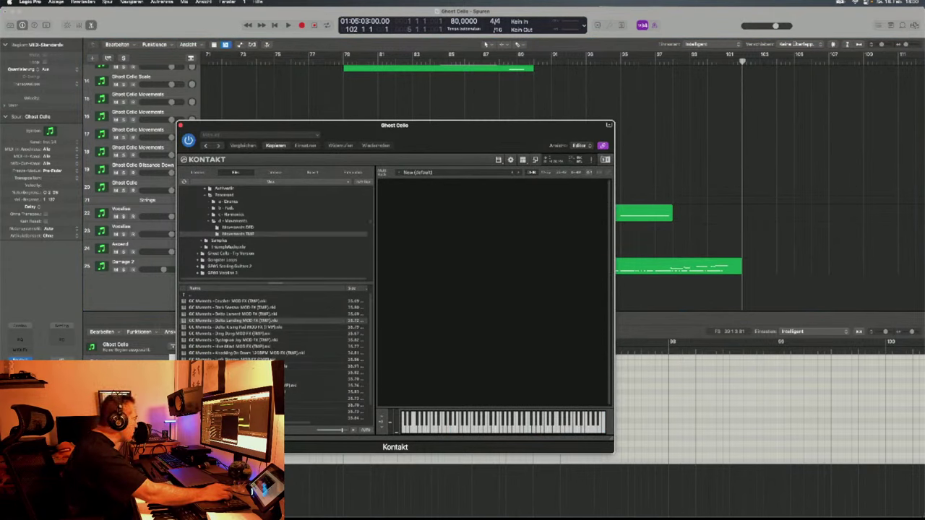
double_click(246, 352)
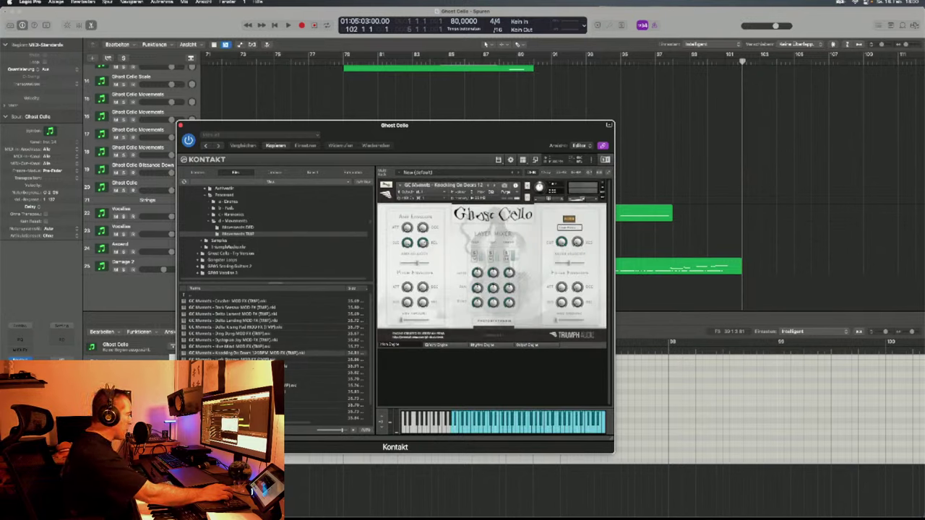
left_click_drag(433, 125, 581, 118)
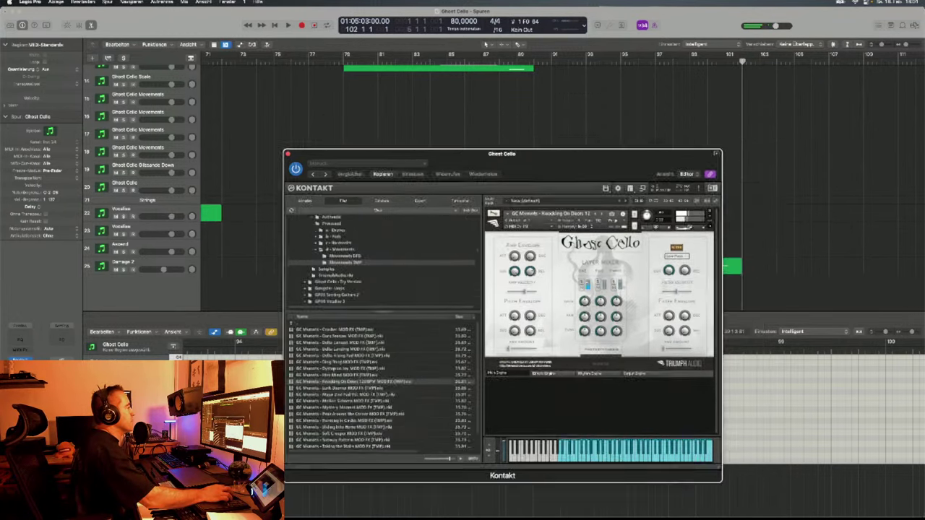
scroll(358, 423, "down", 2)
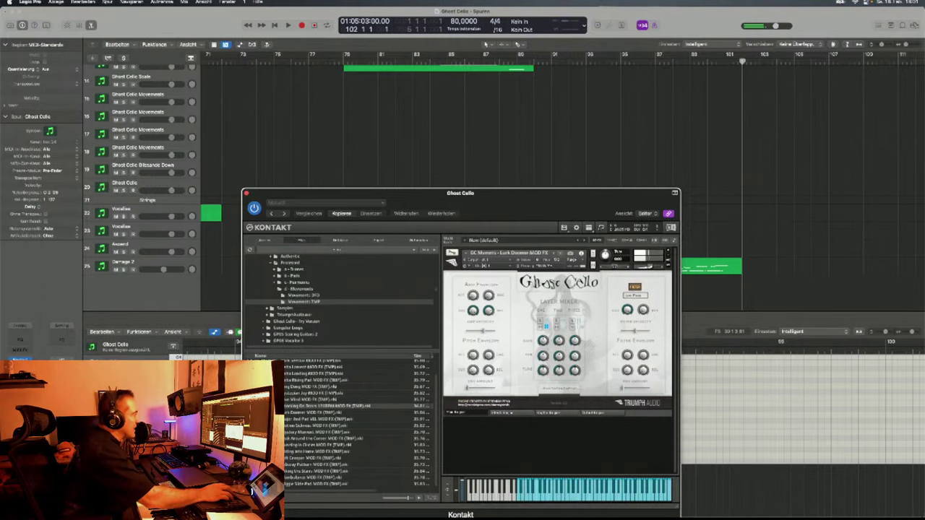
Replace the loaded movement patch with Subway Pattern MOD FX, audition it, and swap it for Taking the Stairs MOD FX.
left_click_drag(405, 193, 417, 118)
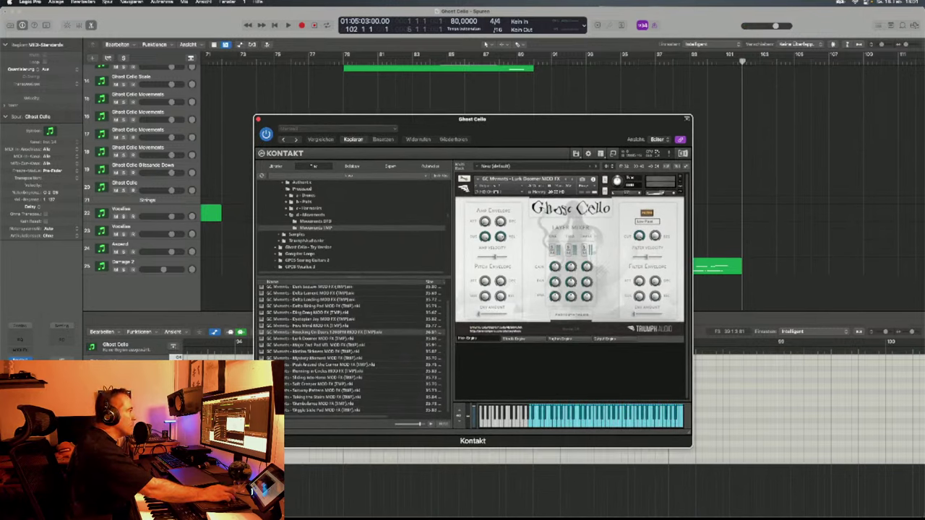
key("Delete")
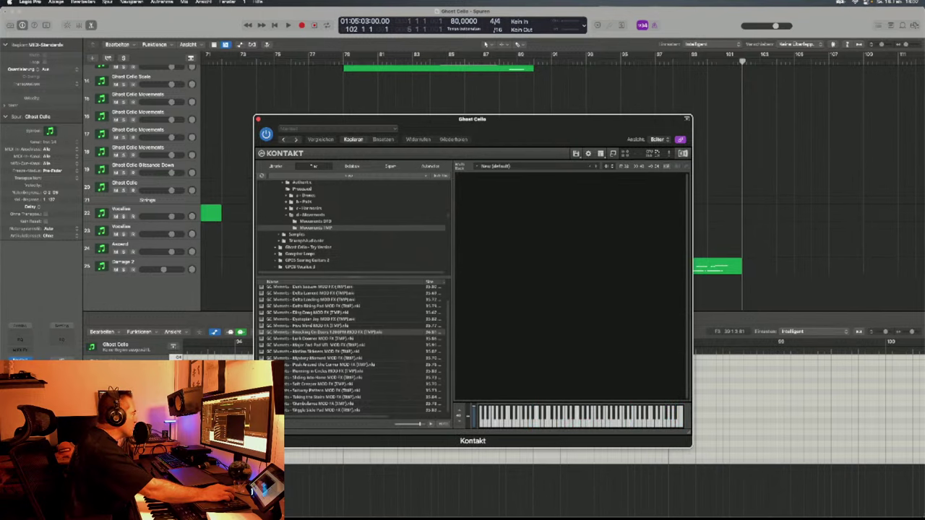
double_click(318, 390)
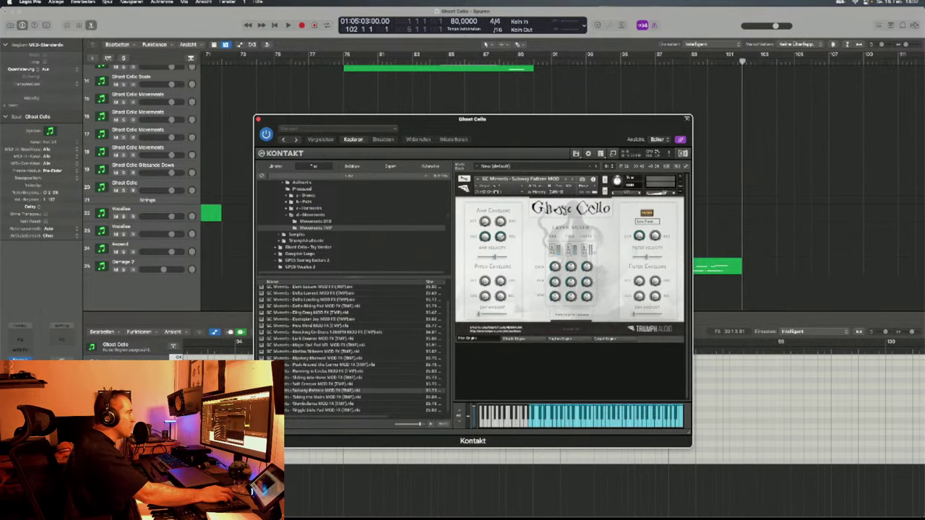
key("Delete")
double_click(321, 396)
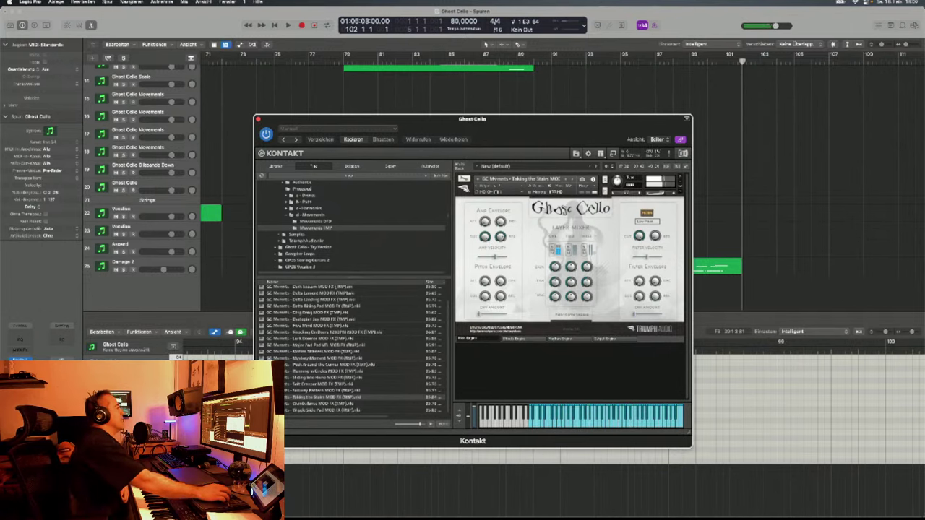
Place the playhead at bar 21 and play the Ghost Cello Movements, Vocalise and Ascend passage to about bar 26.
left_click_drag(472, 119, 664, 152)
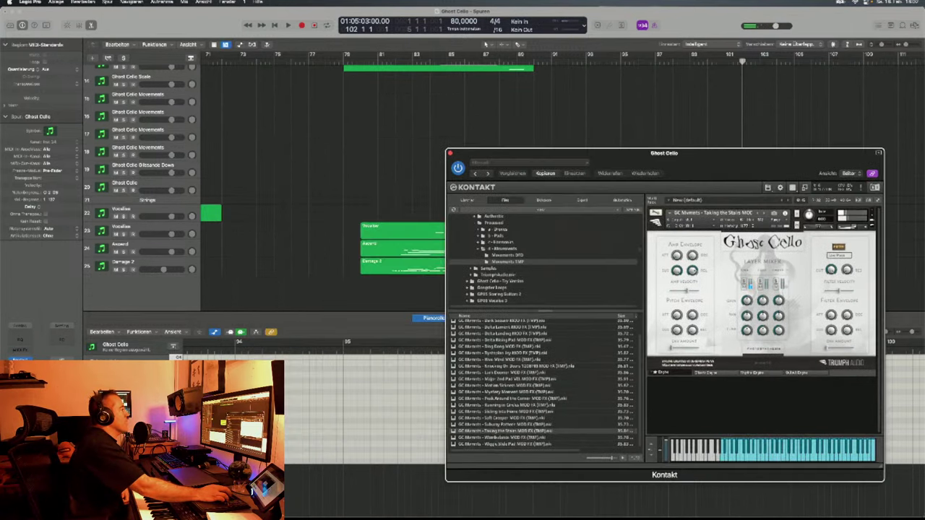
scroll(462, 144, "left", 10)
scroll(463, 144, "left", 10)
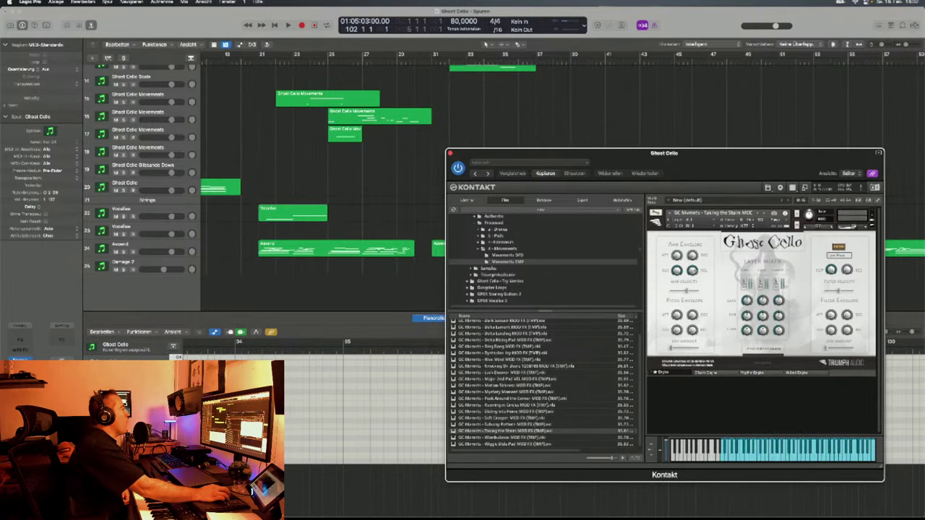
left_click(258, 56)
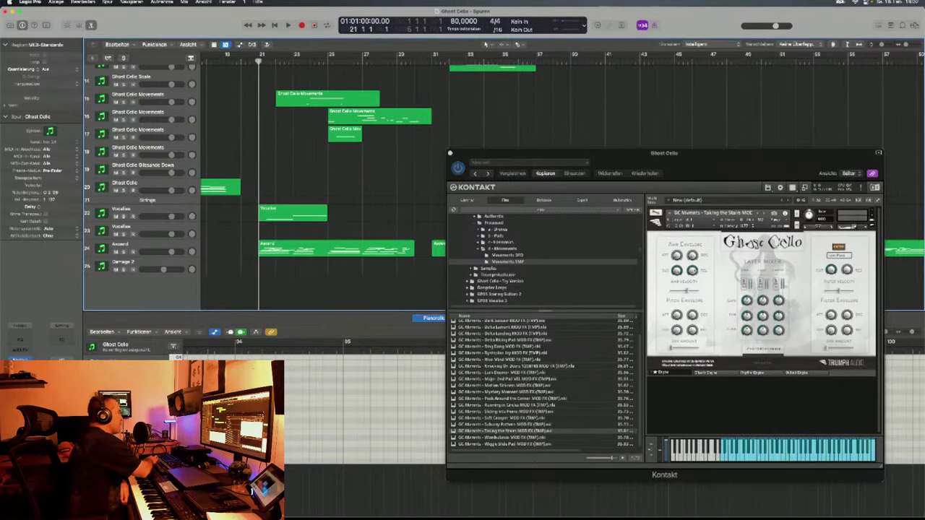
key("space")
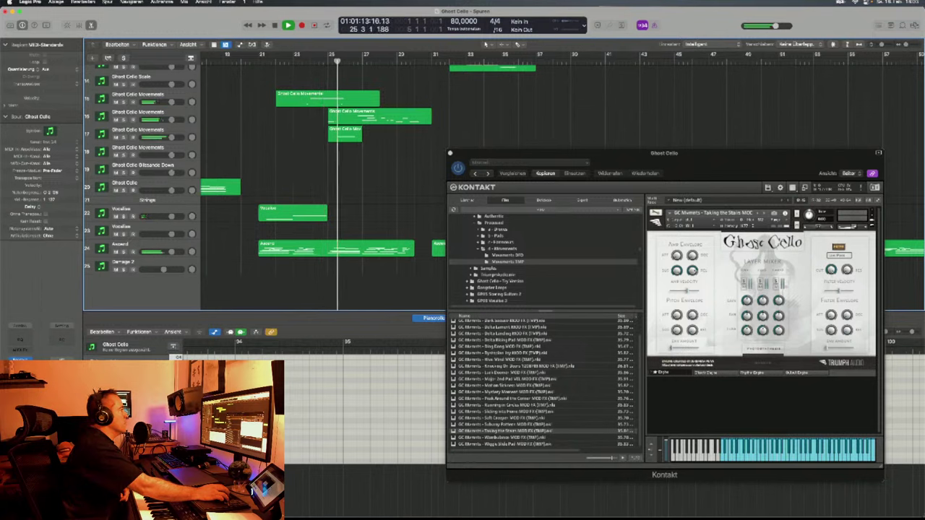
key("space")
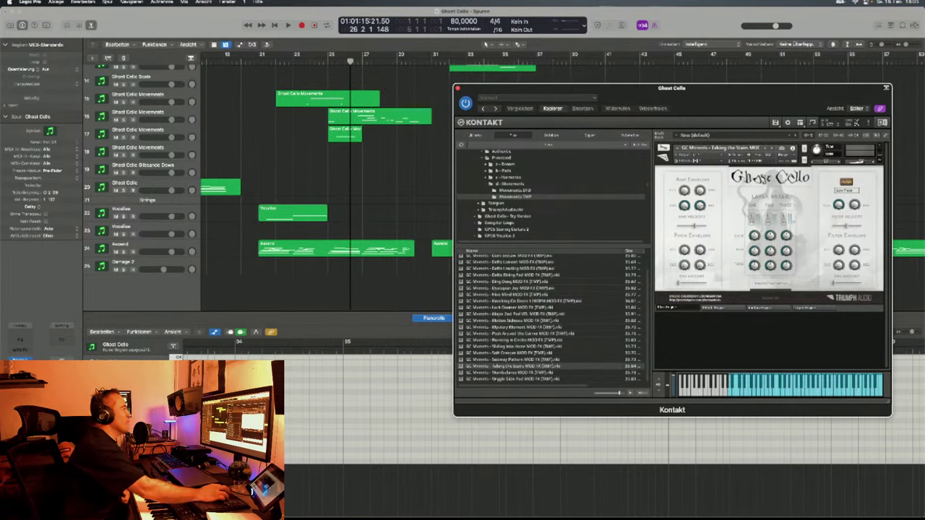
Move the Kontakt window clear of the tracks and examine the recorded regions across the whole arrangement.
scroll(325, 180, "left", 15)
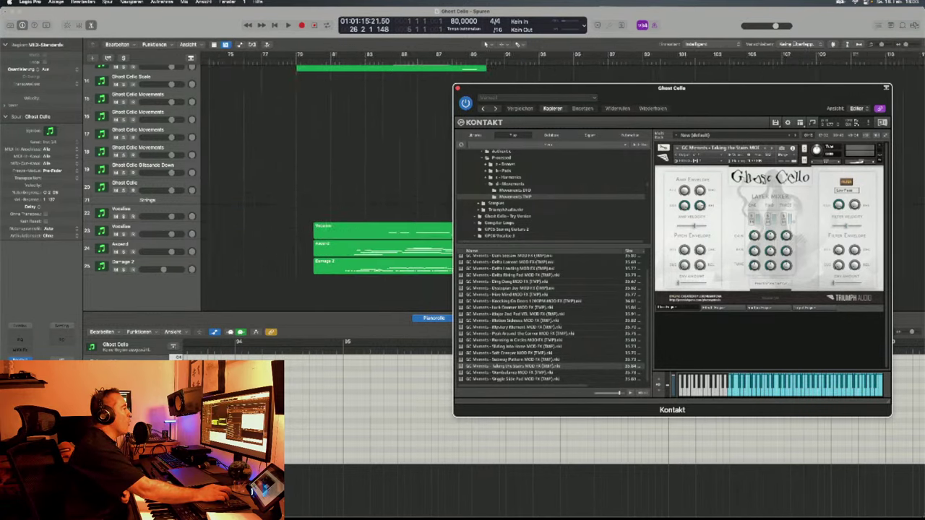
left_click_drag(671, 88, 624, 336)
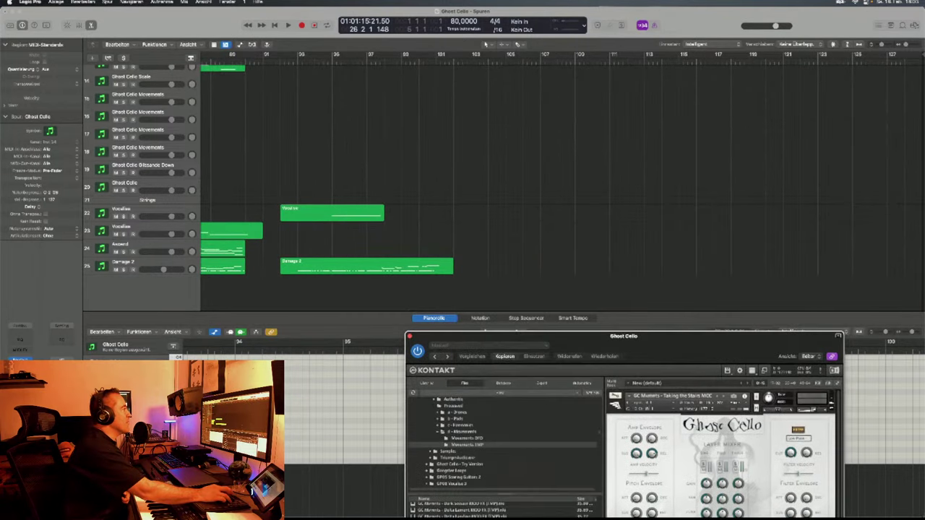
scroll(506, 181, "left", 10)
scroll(506, 181, "left", 20)
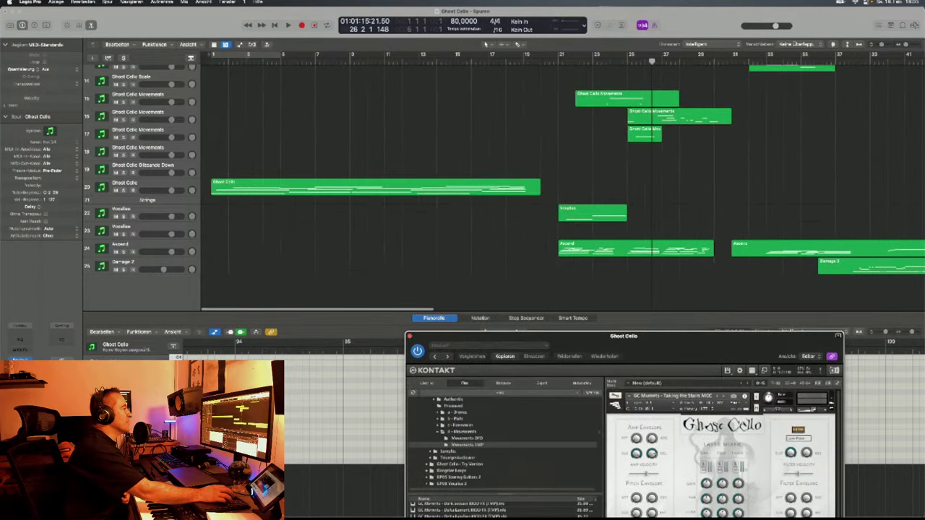
scroll(506, 180, "up", 5)
scroll(506, 181, "up", 4)
scroll(506, 180, "right", 18)
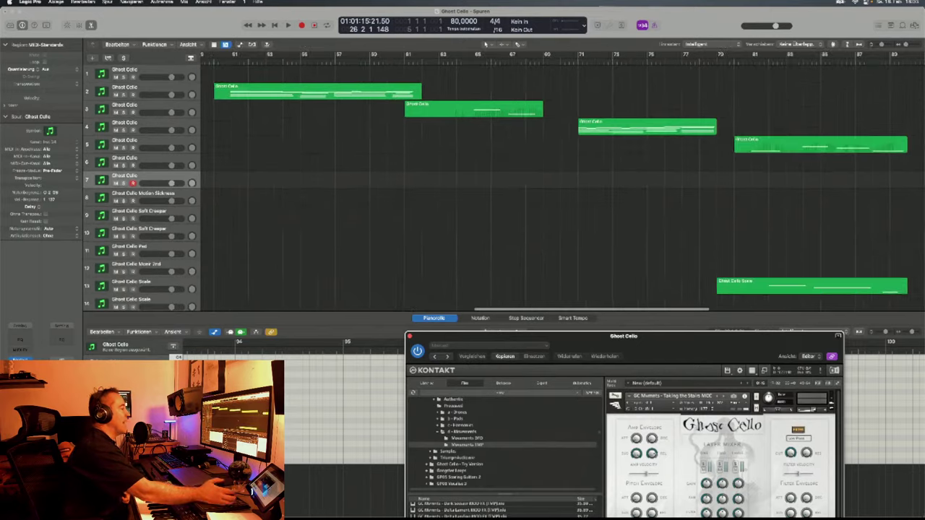
scroll(506, 180, "right", 1)
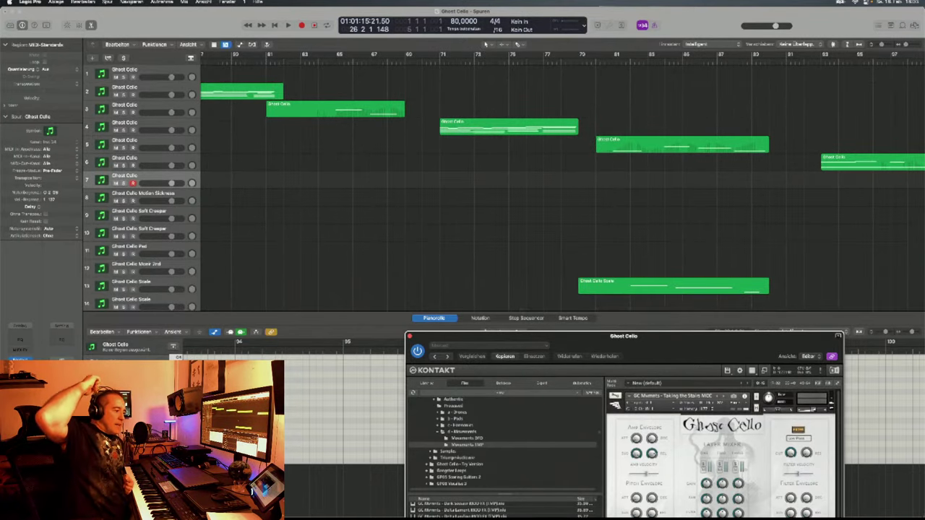